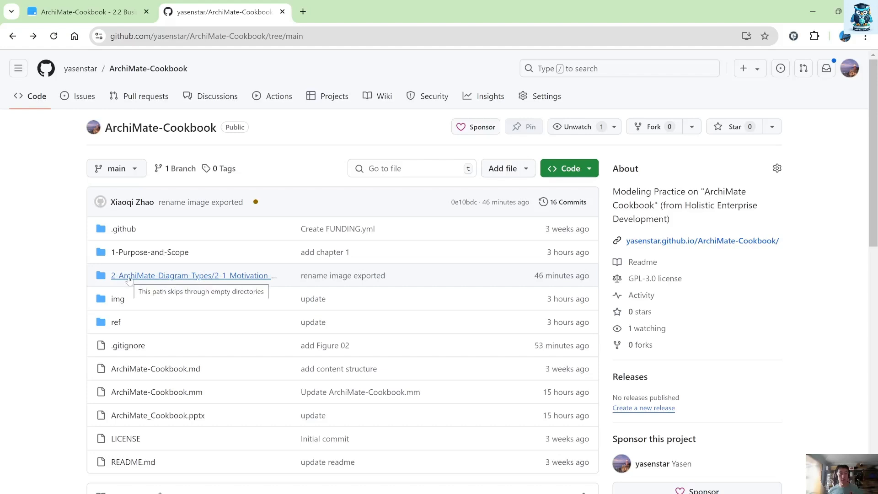
Step: Open the 2-1_Motivation-Design-Pattern folder of the ArchiMate-Cookbook repository
{"action": "left_click", "coordinate": [129, 276]}
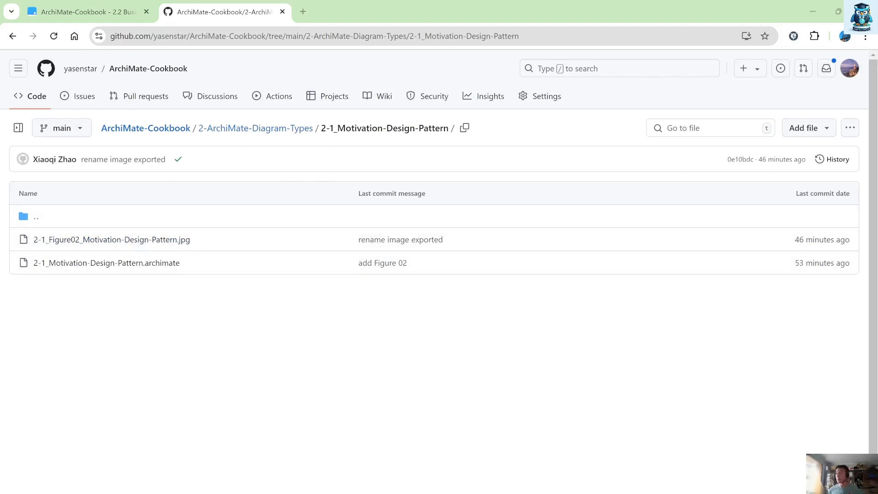
{"action": "left_click_drag", "start_coordinate": [877, 228], "coordinate": [474, 1]}
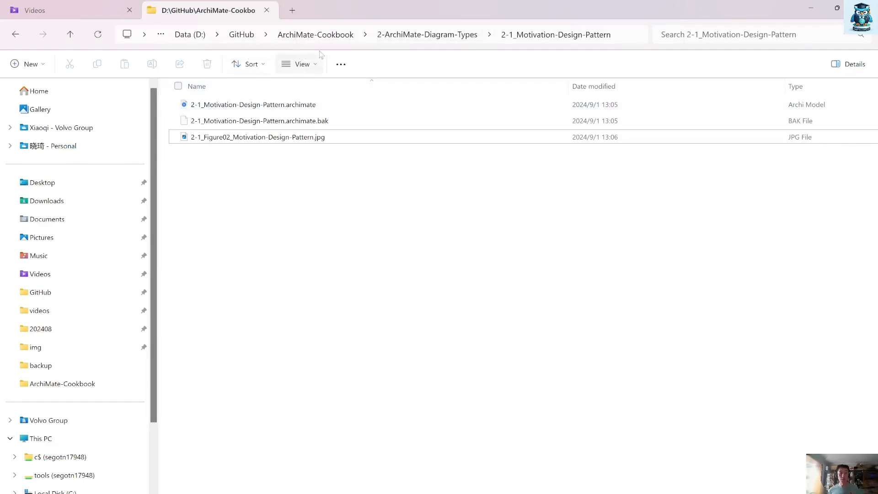
Step: Create a new folder named 2-1-1_Motivation-View-Sample in the local 2-1_Motivation-Design-Pattern directory
{"action": "right_click", "coordinate": [269, 227]}
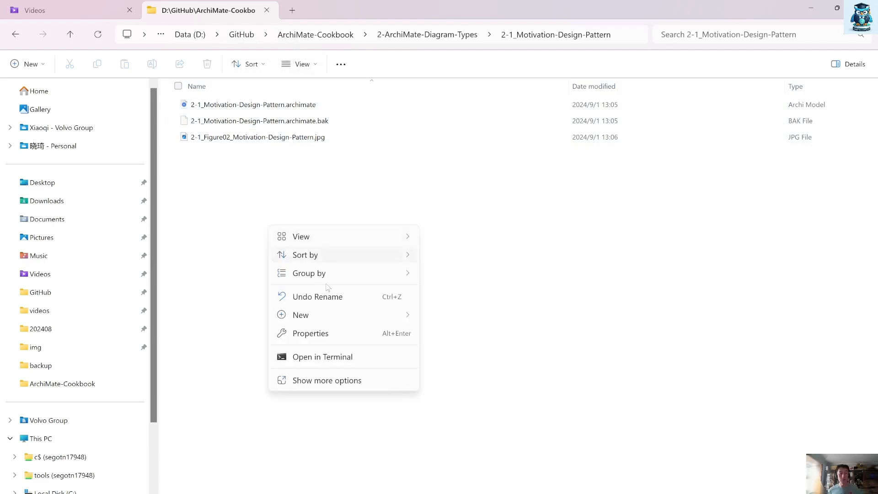
{"action": "mouse_move", "coordinate": [347, 323]}
{"action": "left_click", "coordinate": [467, 79]}
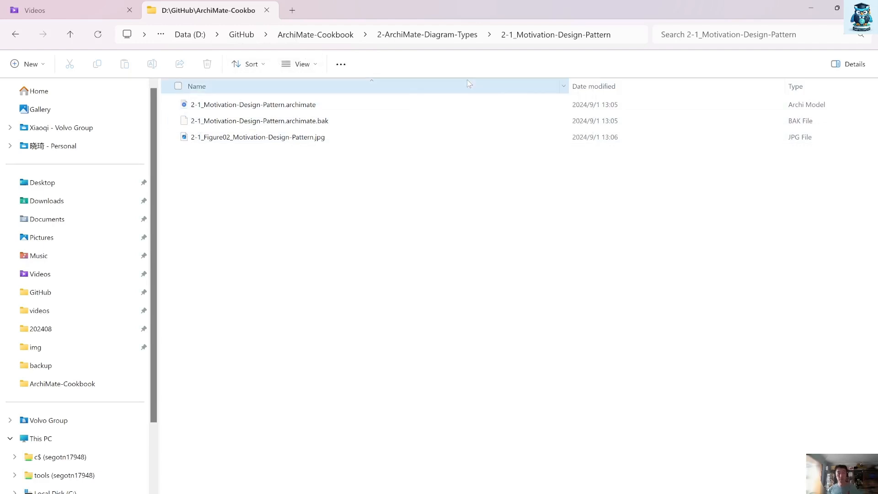
{"action": "type", "text": "2-2-2"}
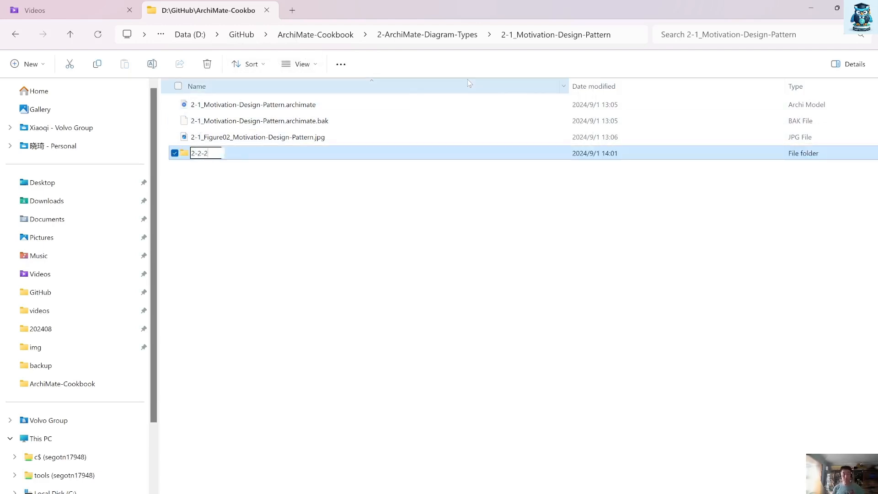
{"action": "key", "text": "BackSpace"}
{"action": "key", "text": "BackSpace"}
{"action": "key", "text": "BackSpace"}
{"action": "type", "text": "1-1"}
{"action": "type", "text": "-"}
{"action": "key", "text": "BackSpace"}
{"action": "type", "text": "——"}
{"action": "key", "text": "BackSpace"}
{"action": "key", "text": "BackSpace"}
{"action": "type", "text": "_Motivation-"}
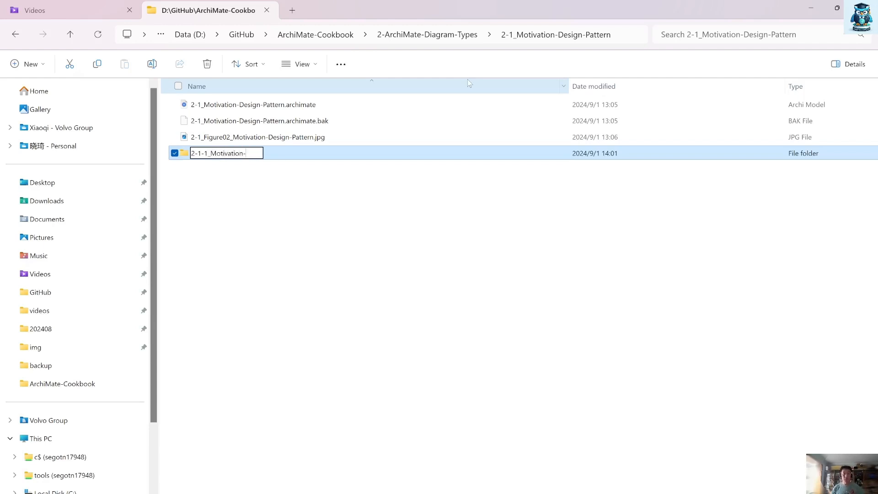
{"action": "type", "text": "View-Sample"}
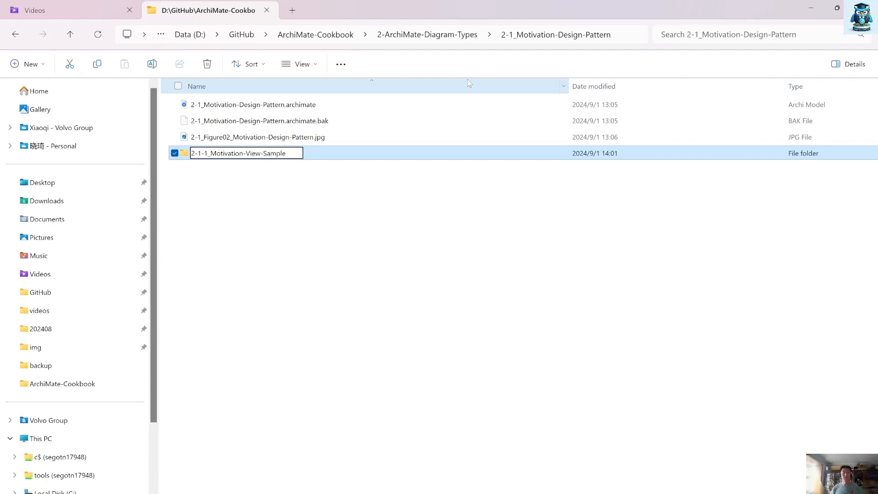
{"action": "key", "text": "Return"}
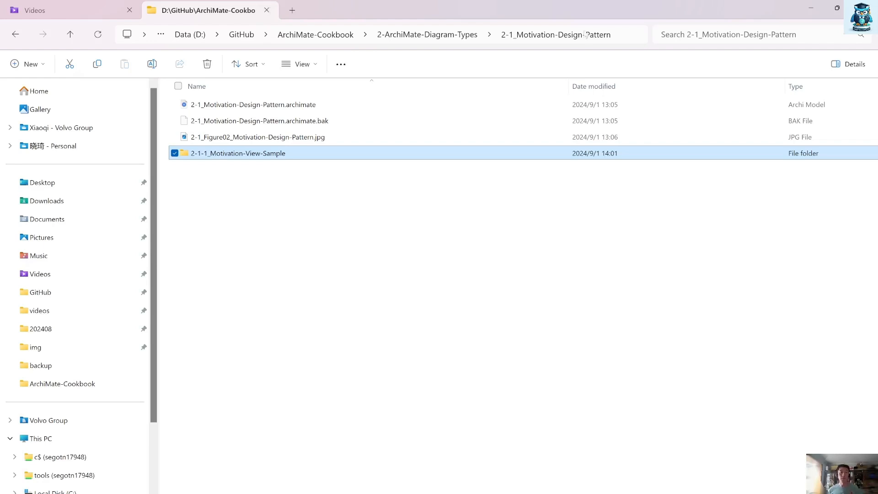
Step: Arrange Archi and the browser side by side and switch to the ArchiMate Cookbook book tab
{"action": "left_click", "coordinate": [842, 11]}
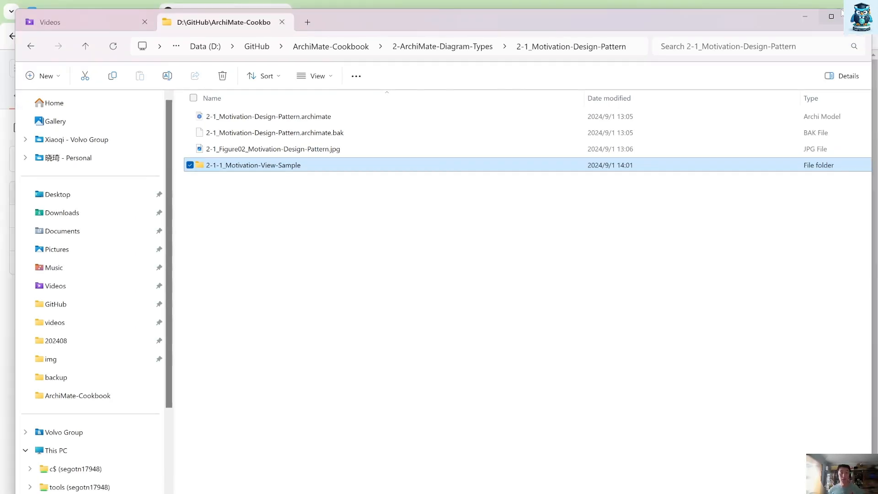
{"action": "left_click", "coordinate": [831, 17]}
{"action": "left_click", "coordinate": [803, 15]}
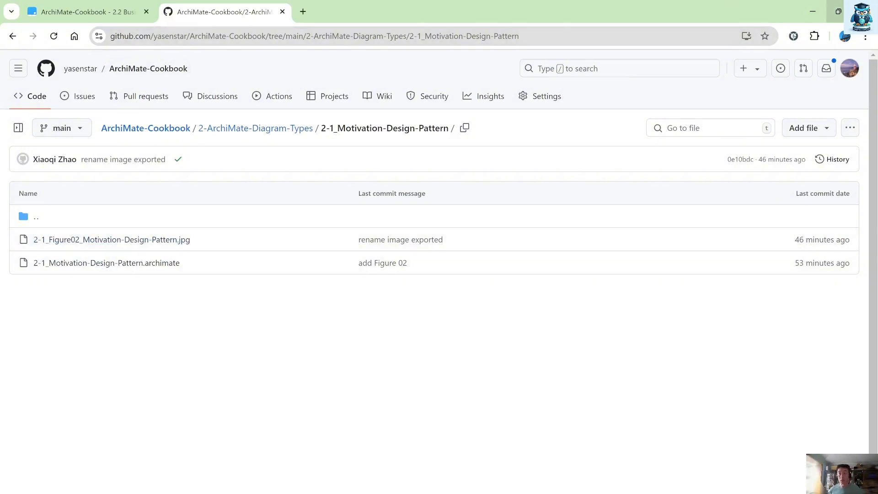
{"action": "mouse_move", "coordinate": [838, 12]}
{"action": "left_click", "coordinate": [794, 42]}
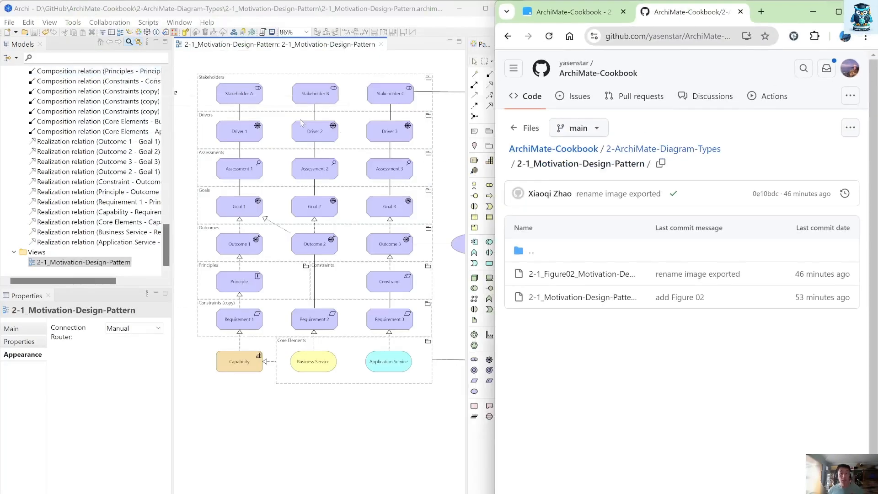
{"action": "left_click", "coordinate": [559, 14]}
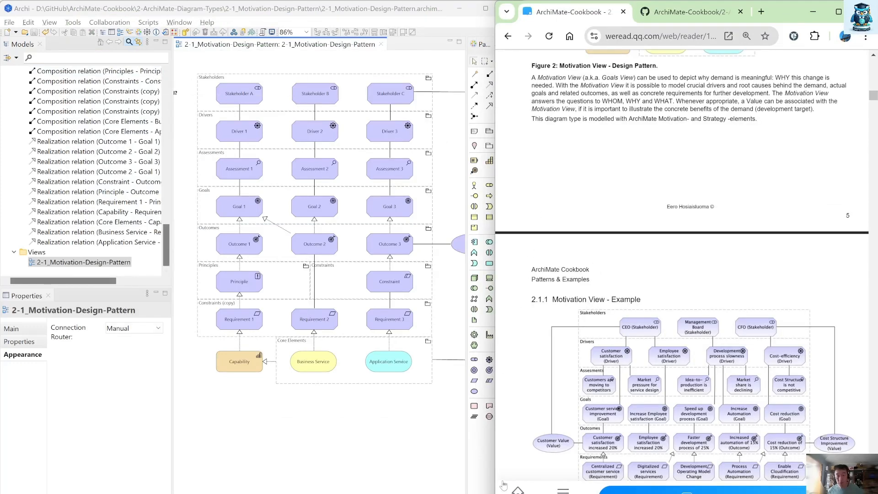
Step: Scroll through the Motivation View example figure and its description in the book
{"action": "left_click_drag", "start_coordinate": [492, 460], "coordinate": [525, 457]}
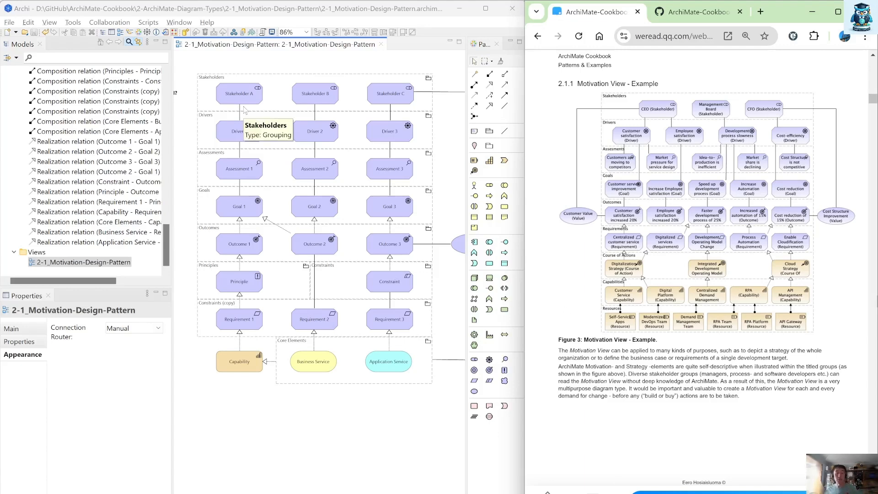
{"action": "scroll", "coordinate": [625, 359], "scroll_direction": "down", "scroll_amount": 1}
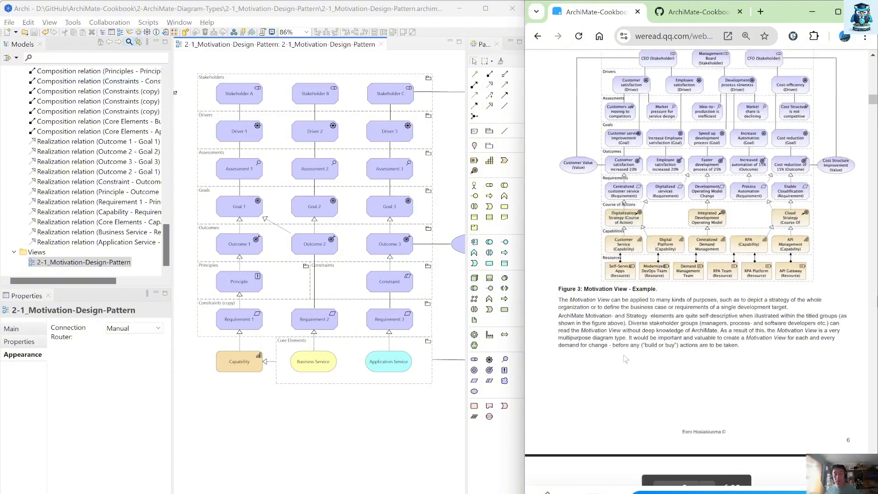
{"action": "scroll", "coordinate": [625, 359], "scroll_direction": "down", "scroll_amount": 5}
{"action": "scroll", "coordinate": [625, 359], "scroll_direction": "up", "scroll_amount": 6}
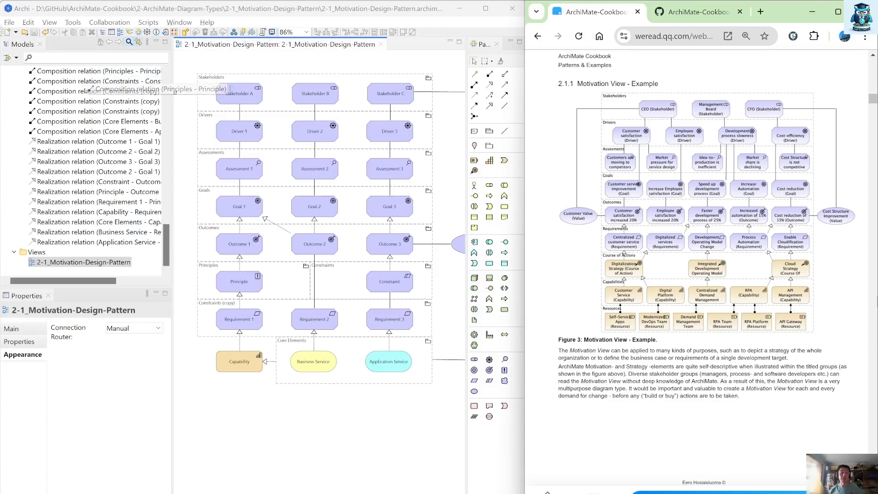
Step: Save the model as 2-1-1_Motivation-View-Example inside the new 2-1-1_Motivation-View-Sample folder
{"action": "left_click", "coordinate": [9, 23]}
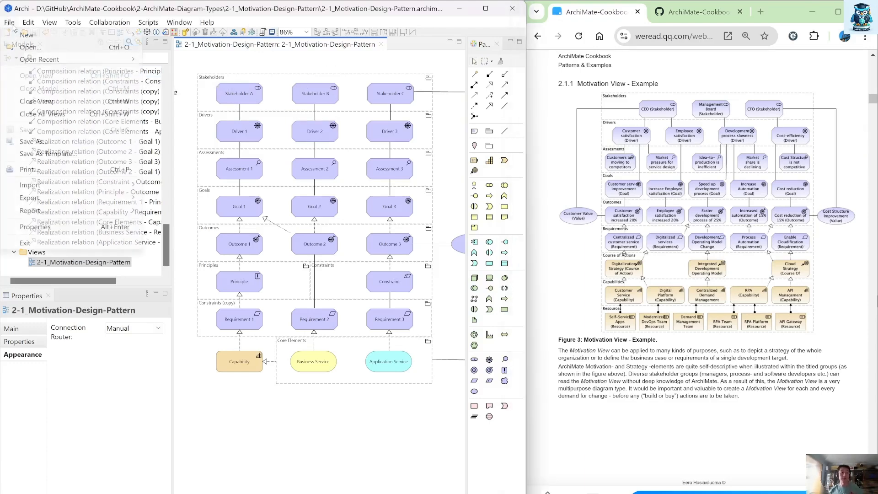
{"action": "left_click", "coordinate": [181, 21]}
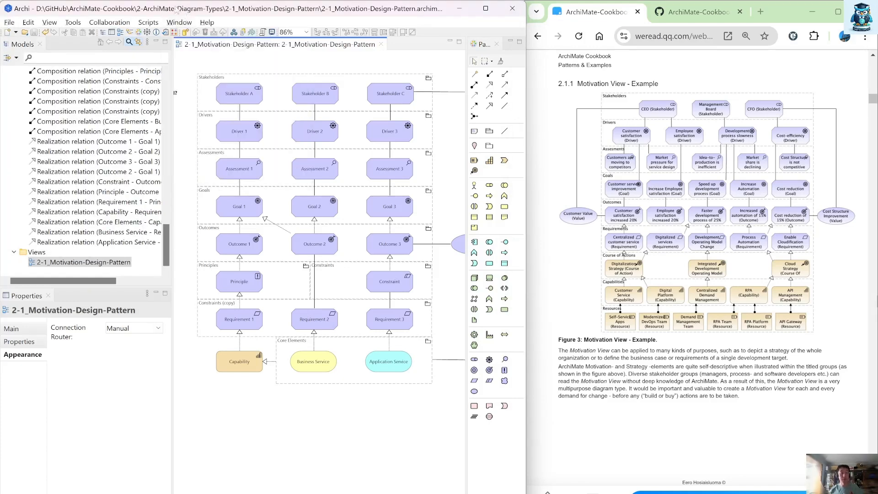
{"action": "left_click", "coordinate": [32, 91]}
{"action": "left_click", "coordinate": [9, 22]}
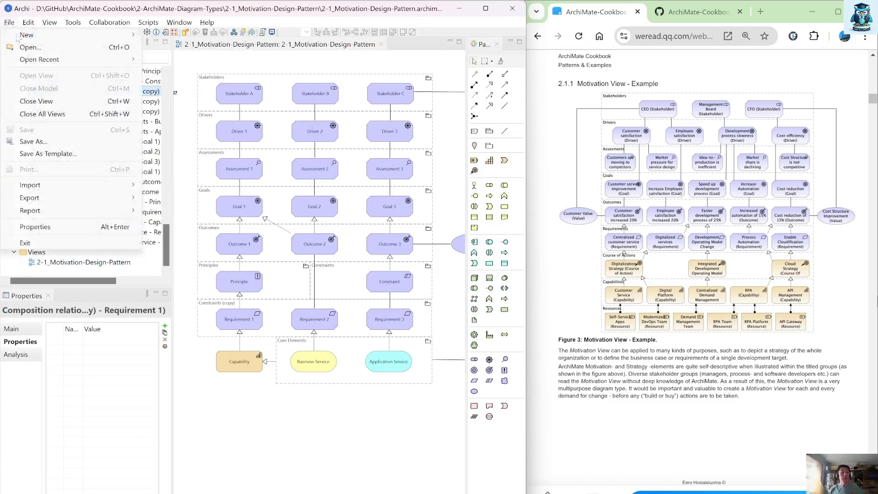
{"action": "left_click", "coordinate": [33, 141]}
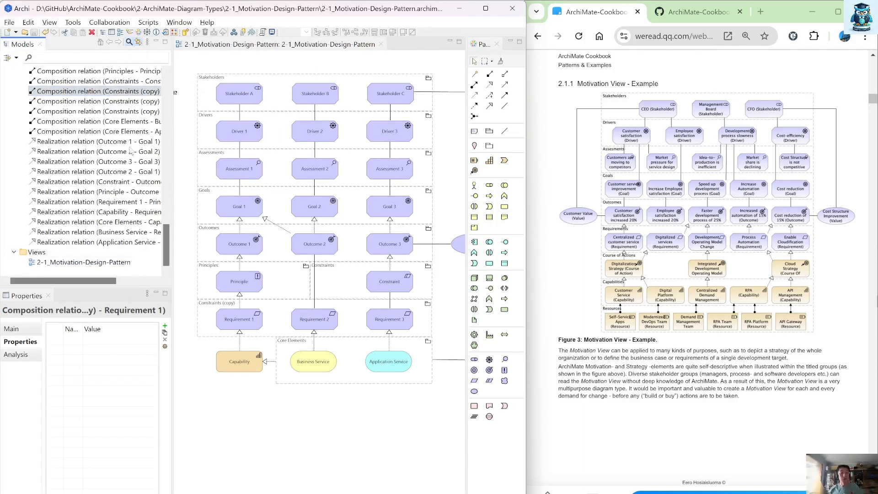
{"action": "double_click", "coordinate": [182, 113]}
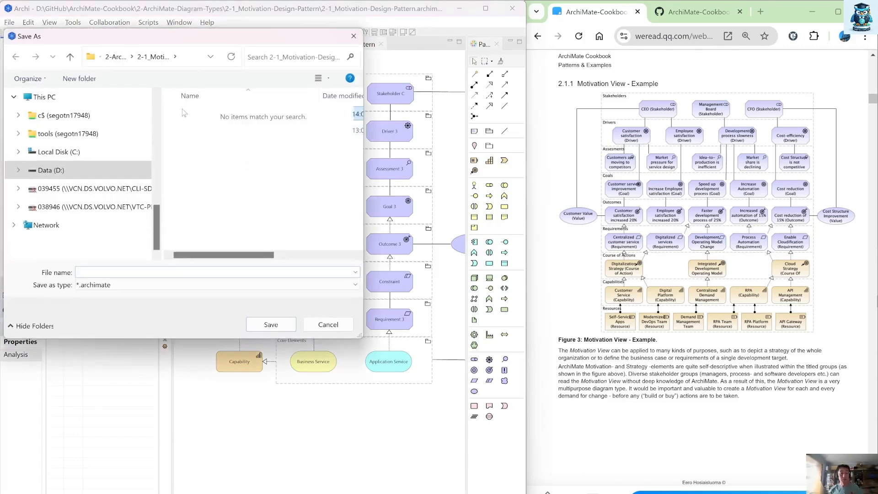
{"action": "left_click", "coordinate": [102, 271]}
{"action": "type", "text": "2-1-1_M"}
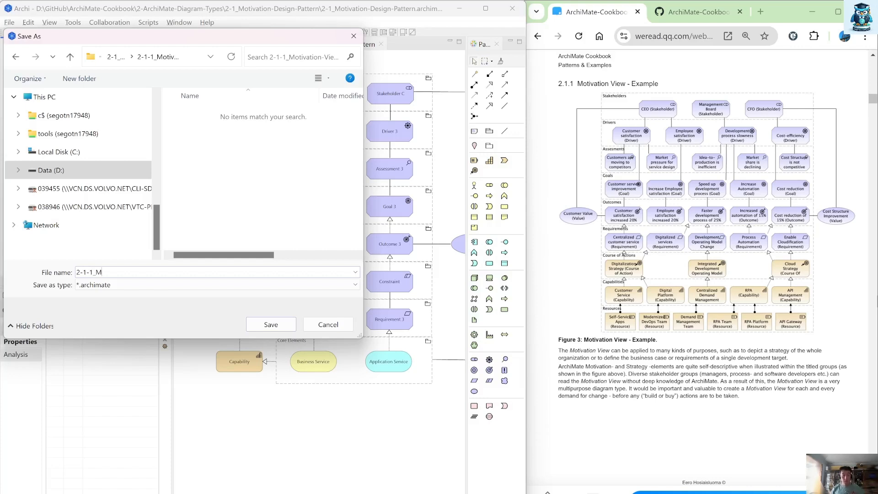
{"action": "type", "text": "otivation-View-Example"}
{"action": "key", "text": "Return"}
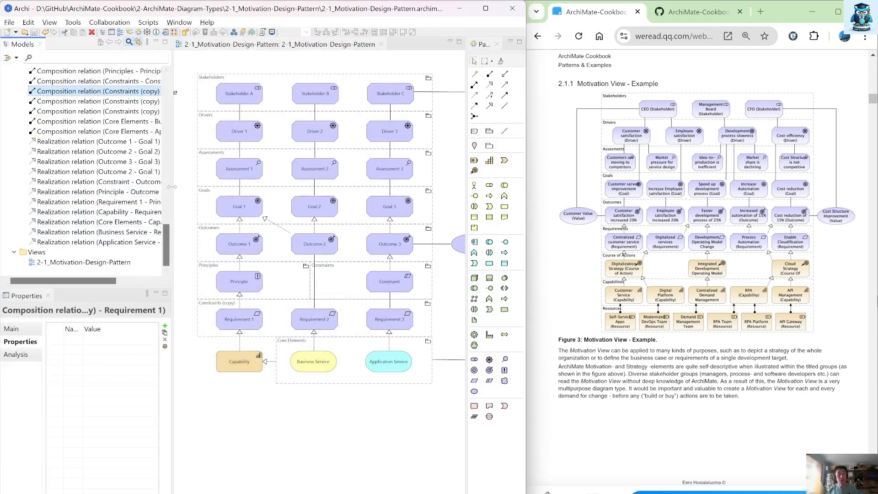
Step: Rename the diagram view to 2-1-1_Figure03_Motivation-Sample
{"action": "left_click_drag", "start_coordinate": [174, 188], "coordinate": [128, 186]}
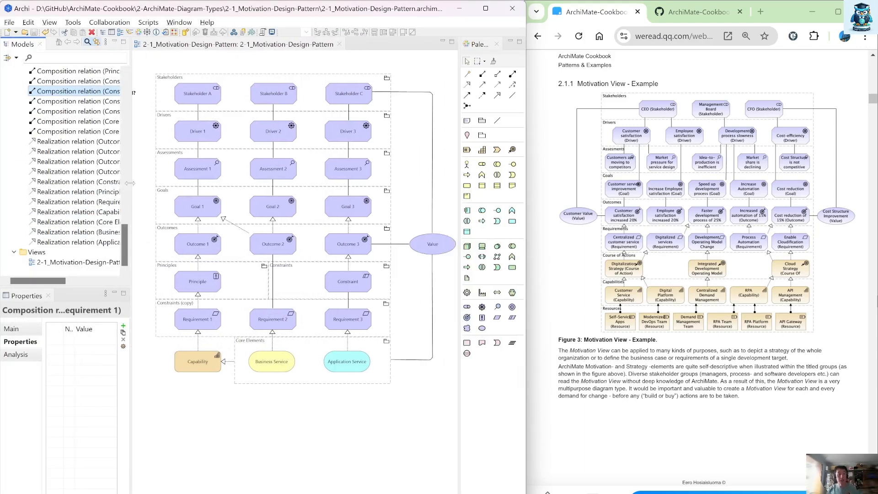
{"action": "left_click", "coordinate": [85, 262]}
{"action": "key", "text": "F2"}
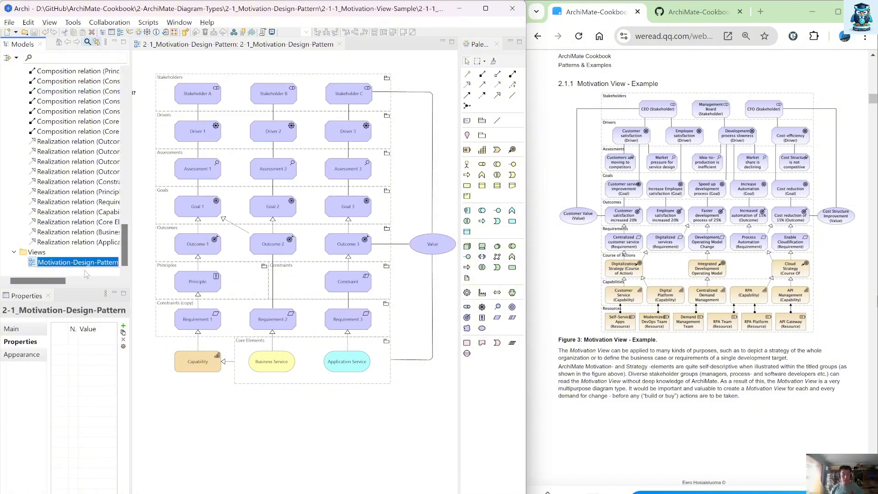
{"action": "key", "text": "End"}
{"action": "key", "text": "BackSpace"}
{"action": "key", "text": "BackSpace"}
{"action": "key", "text": "BackSpace"}
{"action": "key", "text": "BackSpace"}
{"action": "key", "text": "BackSpace"}
{"action": "key", "text": "BackSpace"}
{"action": "key", "text": "BackSpace"}
{"action": "key", "text": "BackSpace"}
{"action": "key", "text": "BackSpace"}
{"action": "key", "text": "BackSpace"}
{"action": "key", "text": "BackSpace"}
{"action": "key", "text": "BackSpace"}
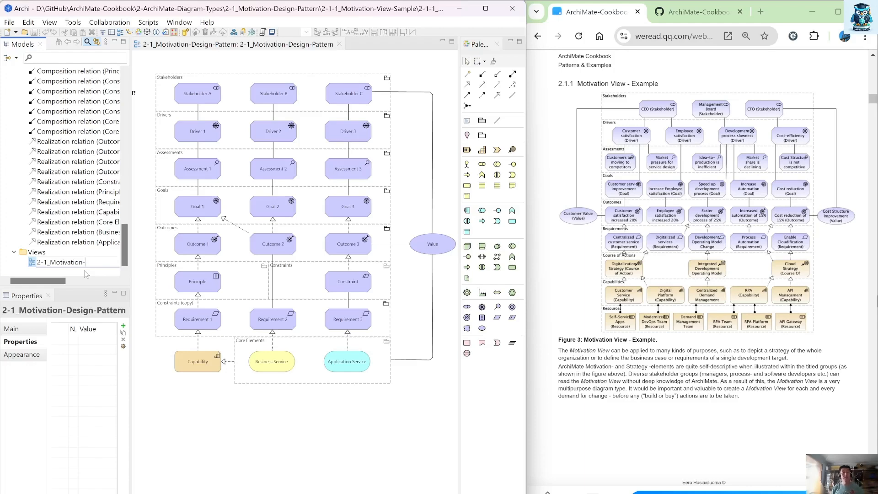
{"action": "type", "text": "Sample"}
{"action": "key", "text": "Return"}
{"action": "type", "text": "-1_Figur"}
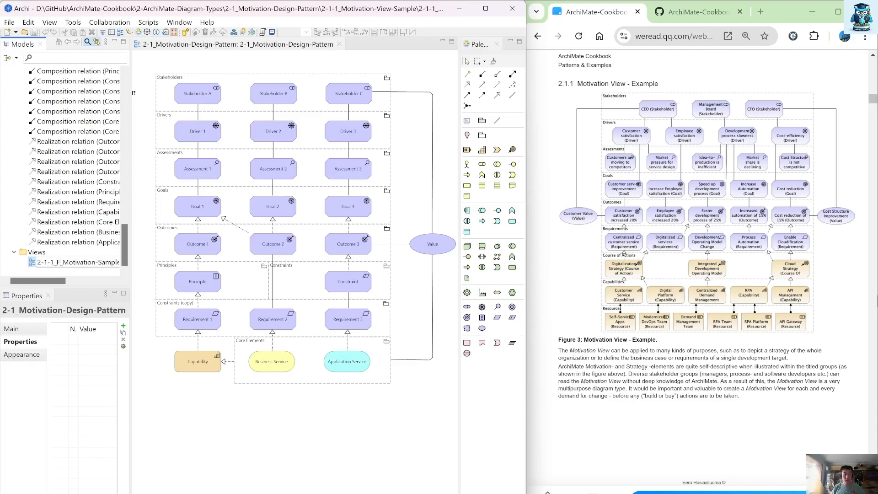
{"action": "type", "text": "e03"}
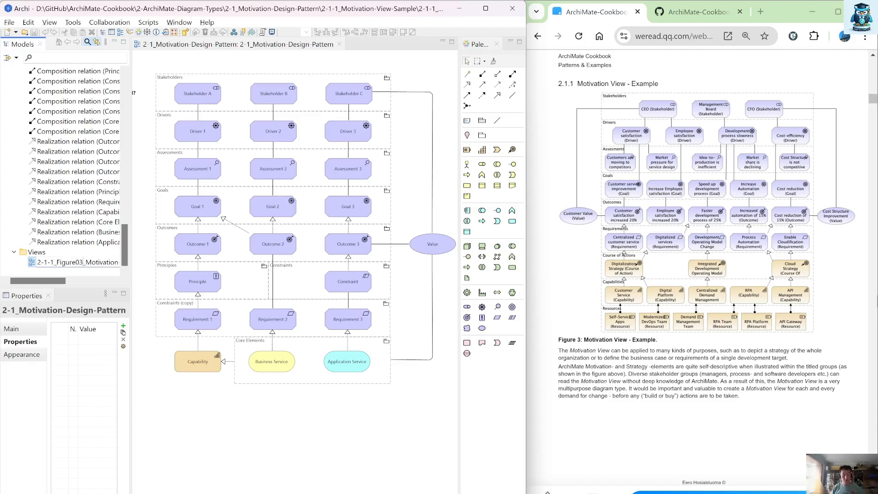
{"action": "key", "text": "Return"}
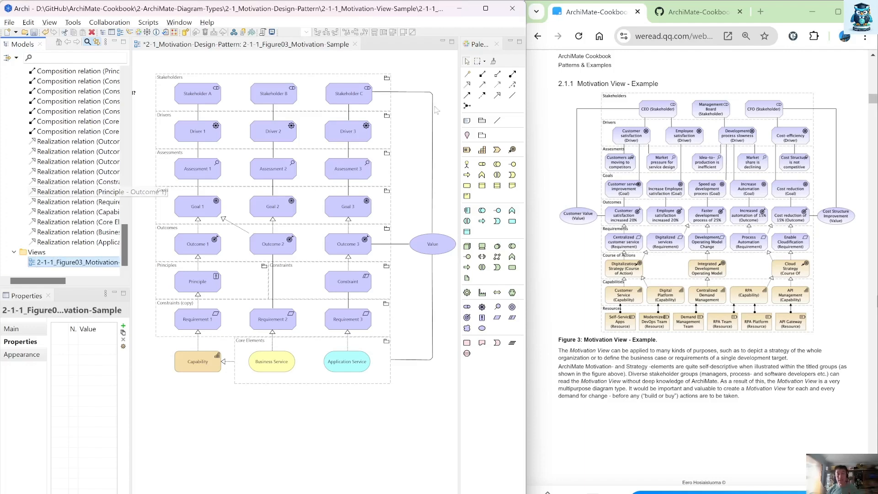
Step: Rename the Stakeholder A element to CEO
{"action": "left_click", "coordinate": [180, 99]}
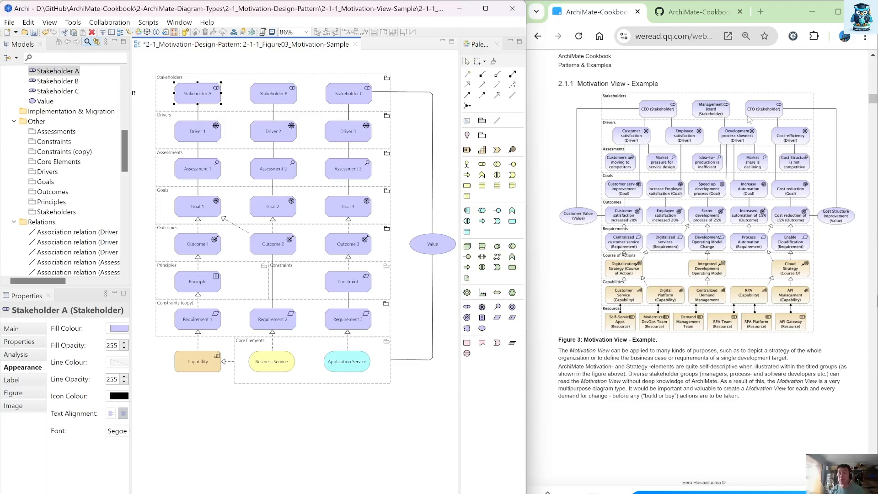
{"action": "key", "text": "F2"}
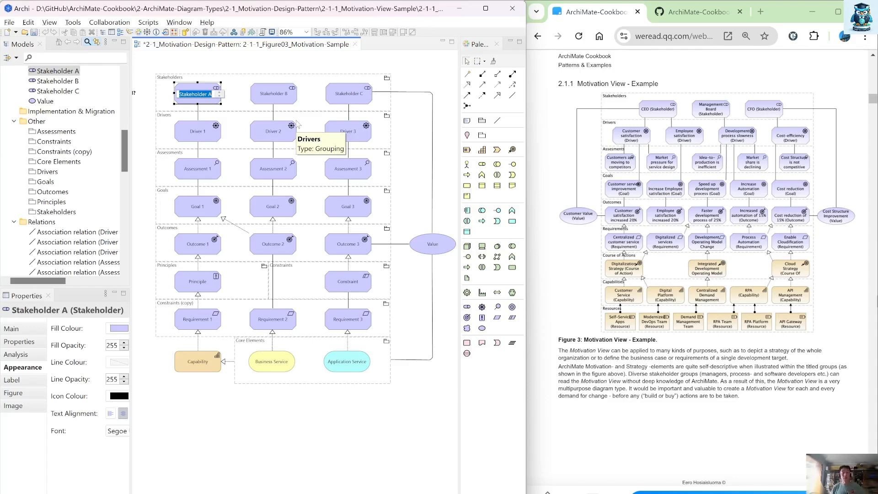
{"action": "type", "text": "CEO"}
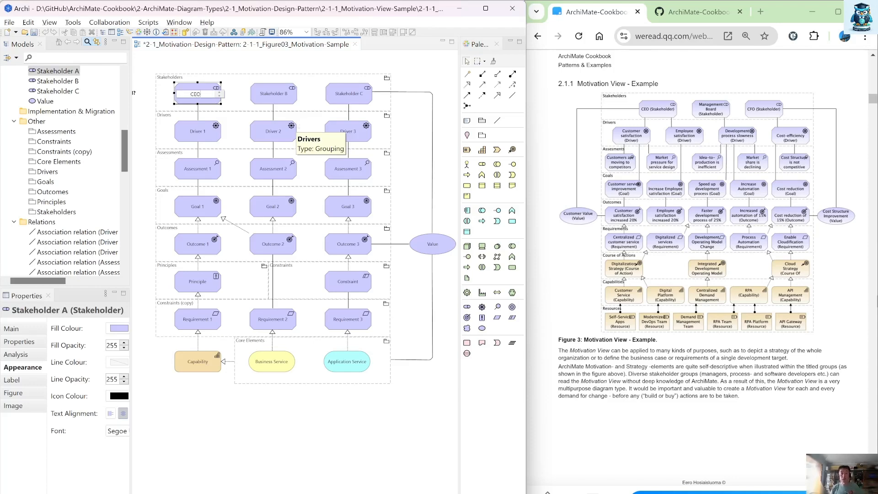
{"action": "type", "text": " ("}
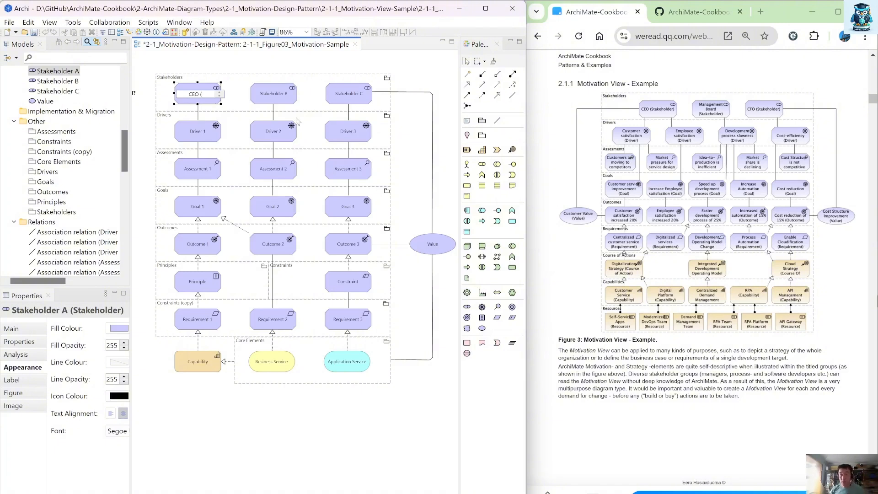
{"action": "key", "text": "BackSpace"}
{"action": "key", "text": "BackSpace"}
{"action": "key", "text": "Return"}
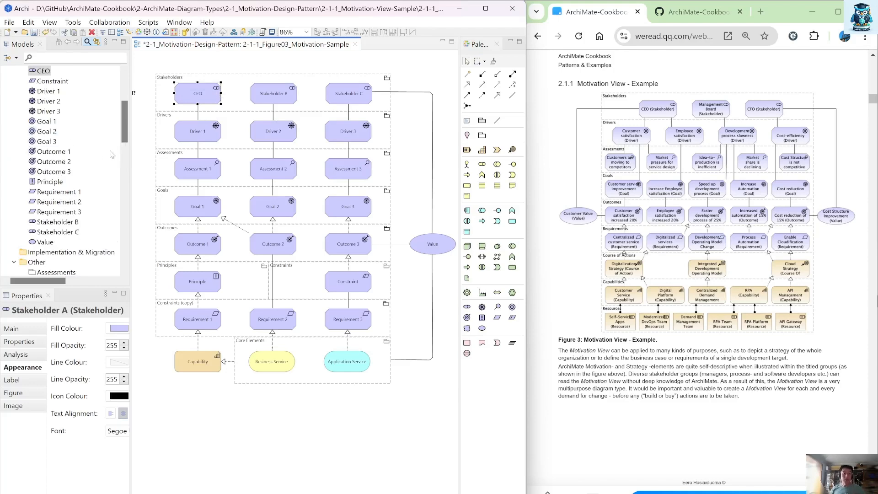
Step: Open the CEO element's label settings and enter the label expression {nam
{"action": "left_click_drag", "start_coordinate": [132, 154], "coordinate": [168, 158]}
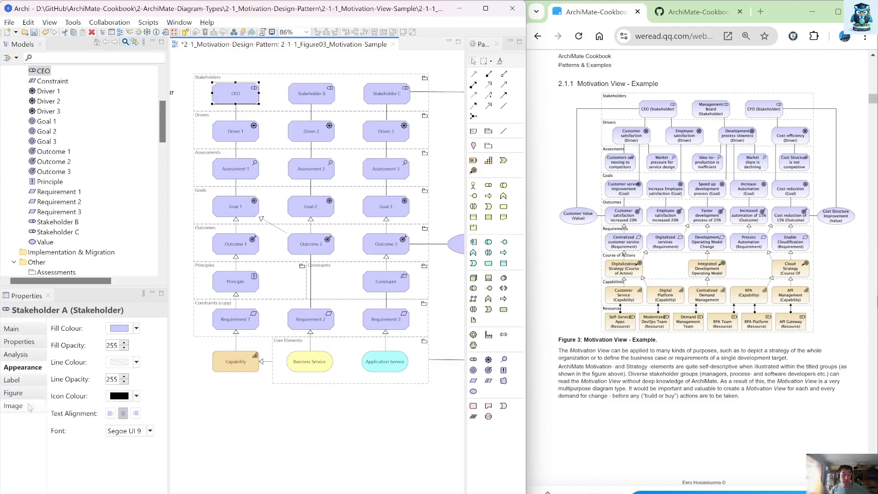
{"action": "left_click", "coordinate": [19, 380]}
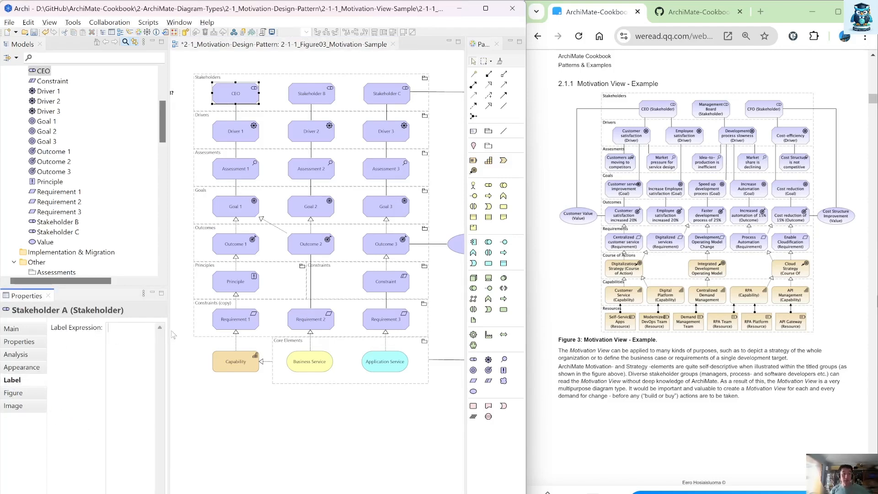
{"action": "left_click_drag", "start_coordinate": [172, 335], "coordinate": [232, 347]}
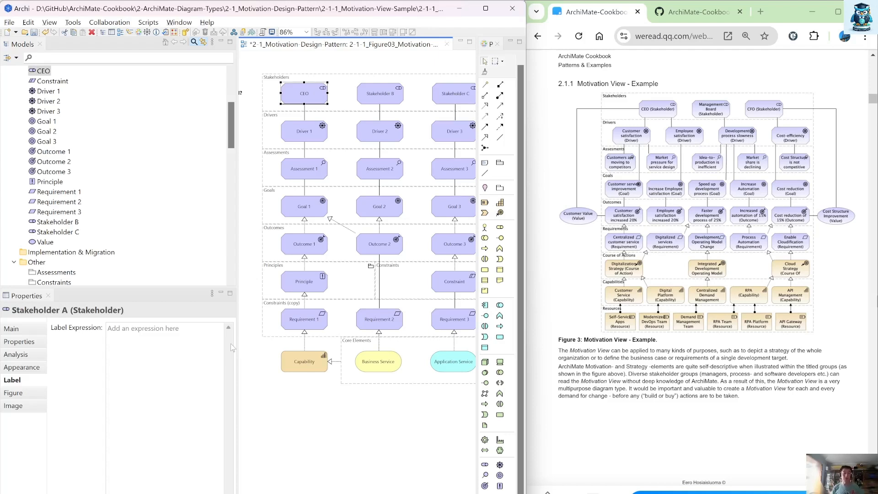
{"action": "left_click", "coordinate": [201, 353]}
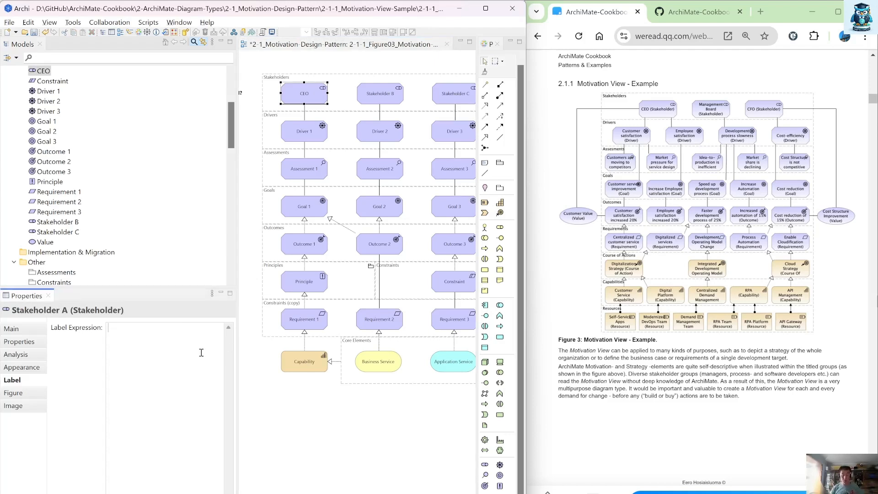
{"action": "type", "text": "{name"}
{"action": "left_click", "coordinate": [359, 440]}
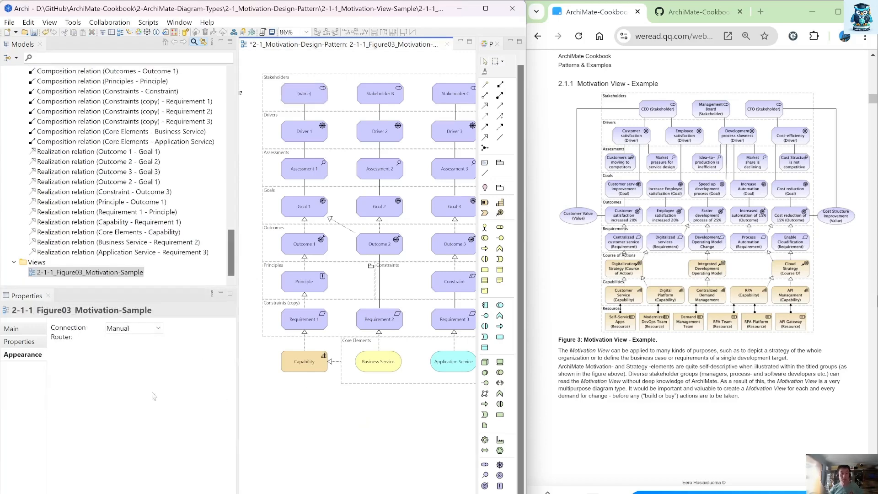
Step: Replace the CEO element's label expression with name
{"action": "left_click", "coordinate": [305, 100]}
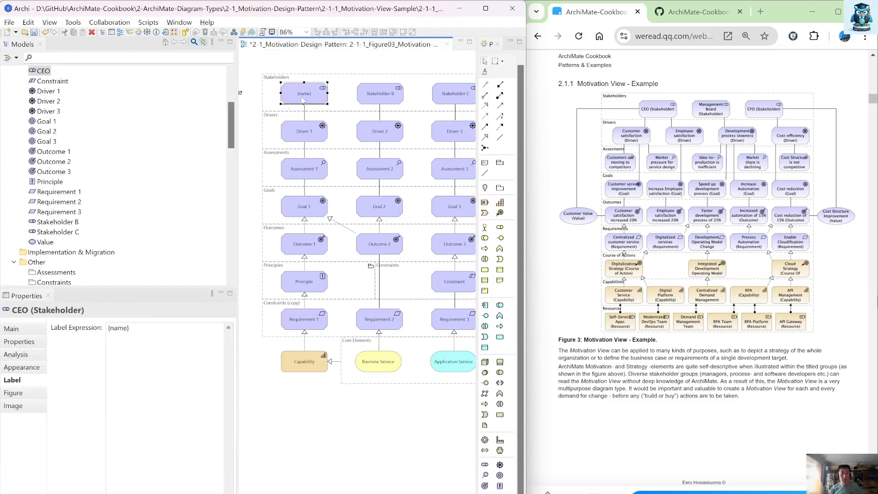
{"action": "left_click", "coordinate": [131, 327]}
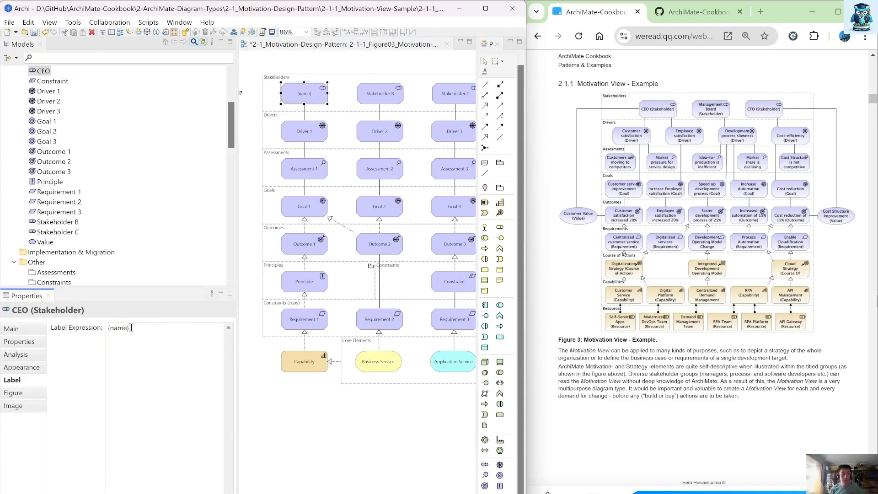
{"action": "left_click_drag", "start_coordinate": [141, 327], "coordinate": [100, 327]}
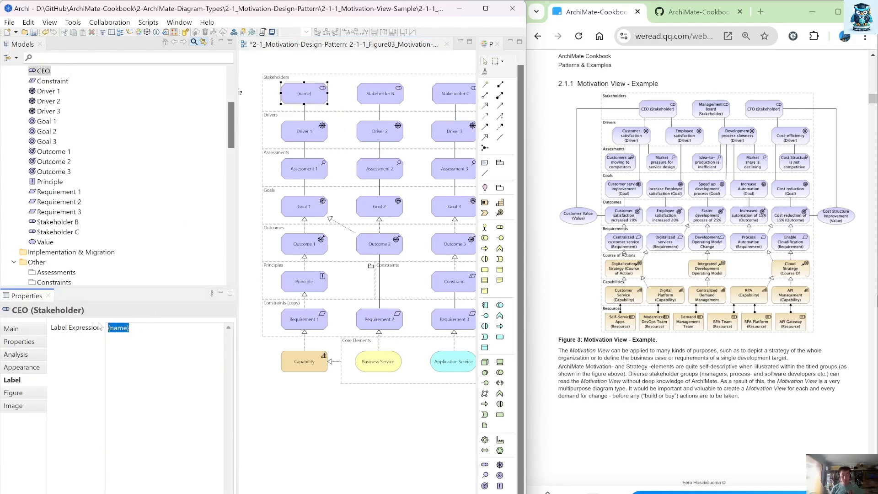
{"action": "type", "text": "name"}
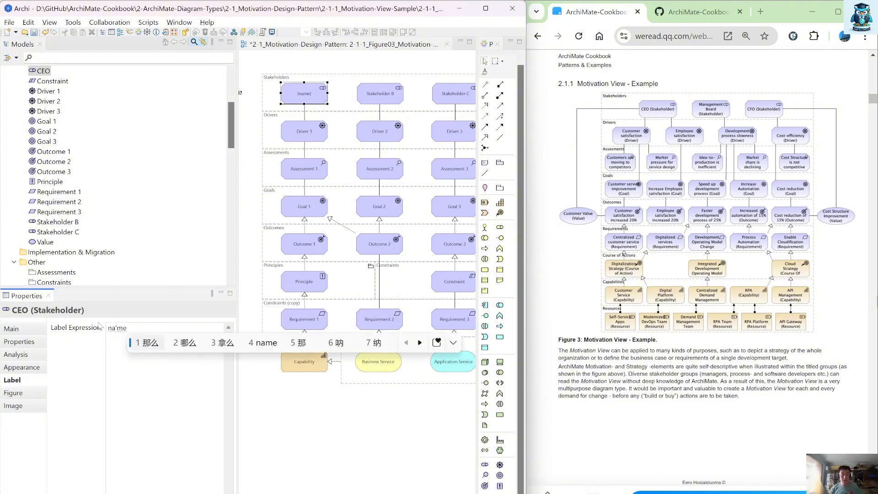
{"action": "key", "text": "Return"}
{"action": "left_click", "coordinate": [346, 422]}
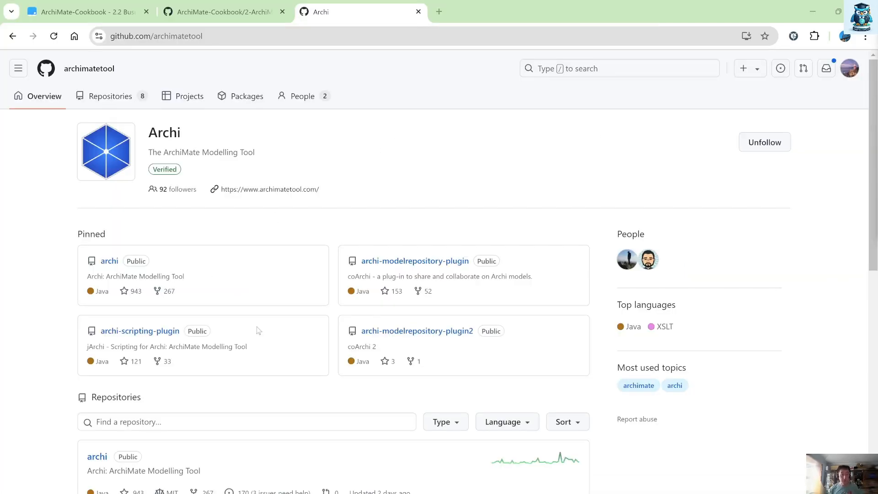
Step: Open the Label Expressions page of the Archi wiki on GitHub and look up the name and type expressions
{"action": "left_click", "coordinate": [107, 261]}
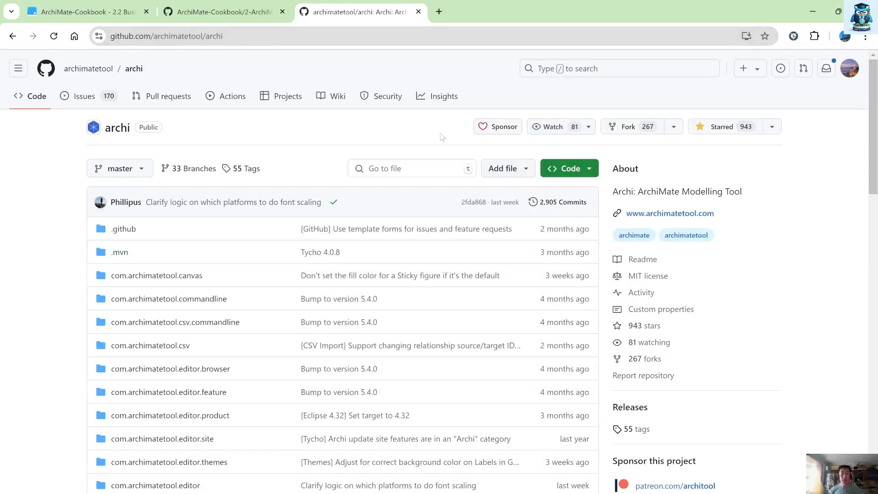
{"action": "left_click", "coordinate": [338, 98]}
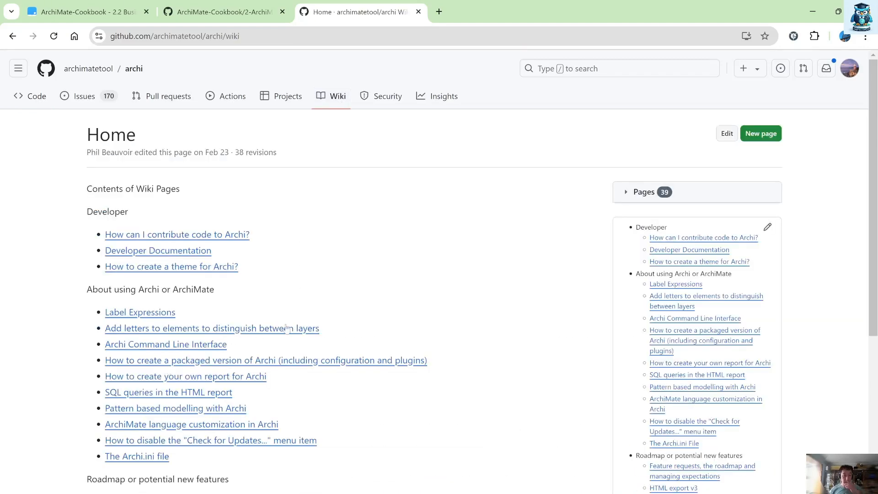
{"action": "scroll", "coordinate": [287, 328], "scroll_direction": "down", "scroll_amount": 2}
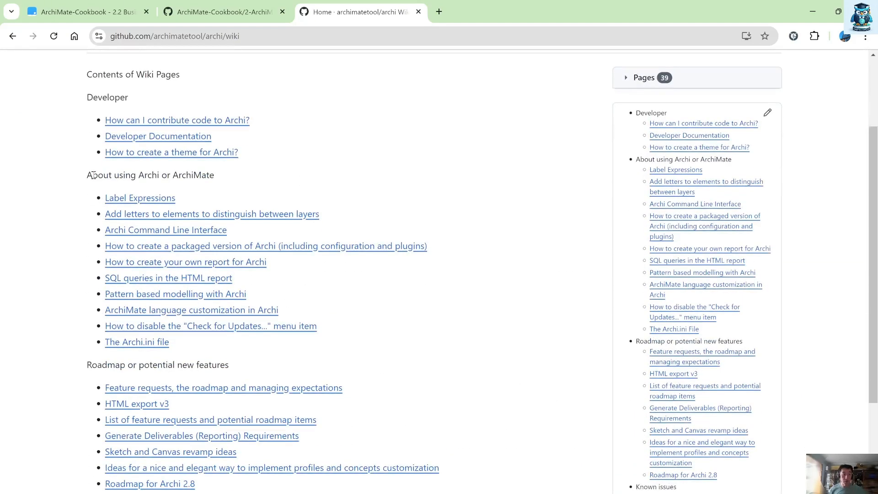
{"action": "left_click", "coordinate": [140, 200]}
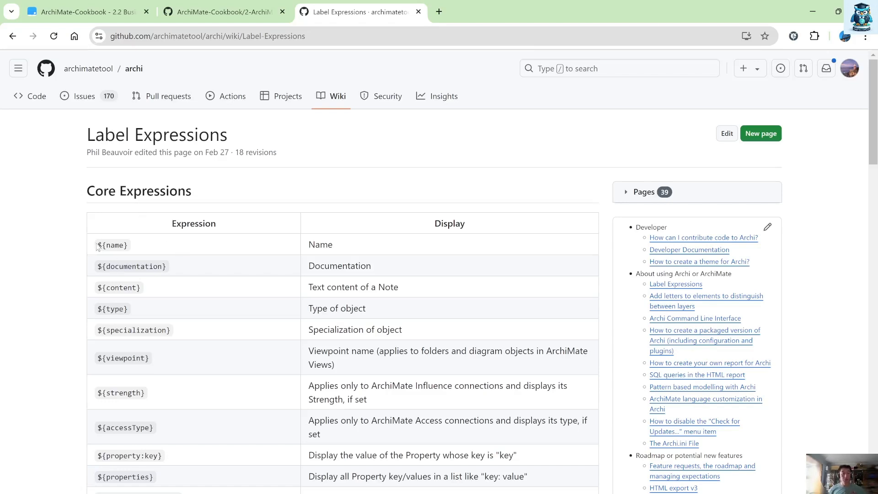
{"action": "left_click_drag", "start_coordinate": [97, 245], "coordinate": [128, 244]}
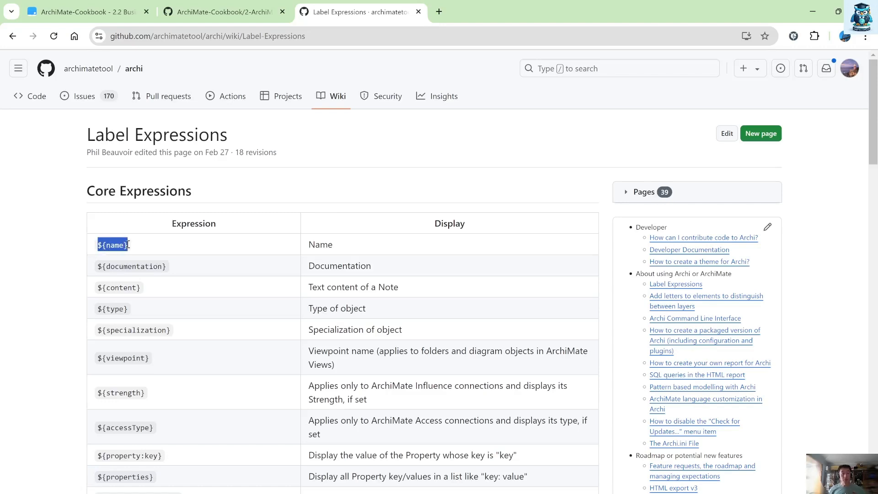
{"action": "left_click", "coordinate": [98, 309]}
{"action": "left_click_drag", "start_coordinate": [98, 309], "coordinate": [128, 309]}
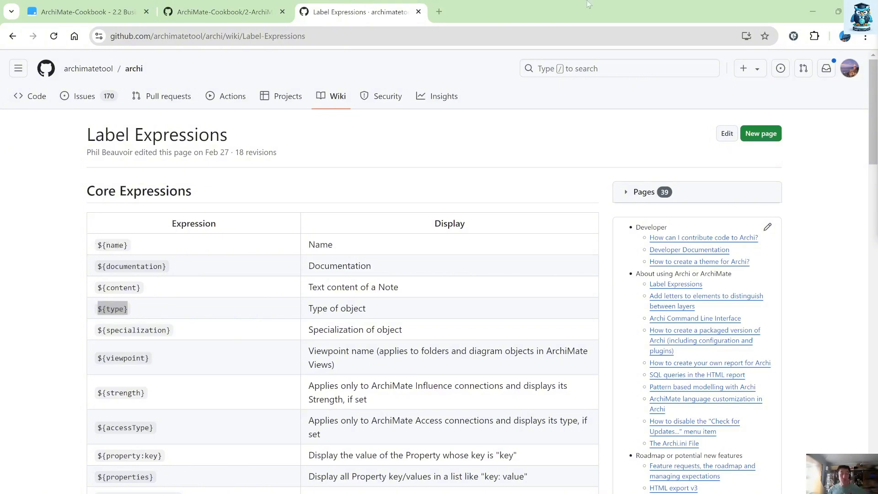
Step: Set the CEO element's label expression to ${name}
{"action": "left_click", "coordinate": [838, 12]}
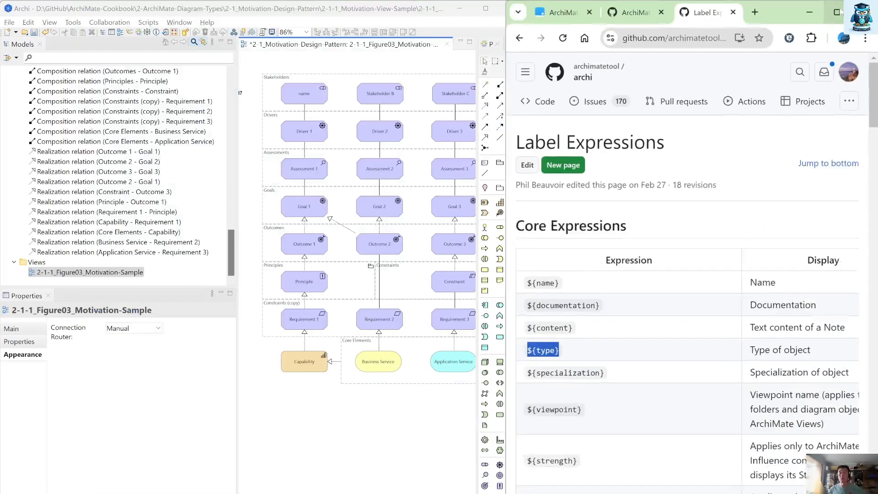
{"action": "left_click", "coordinate": [578, 11]}
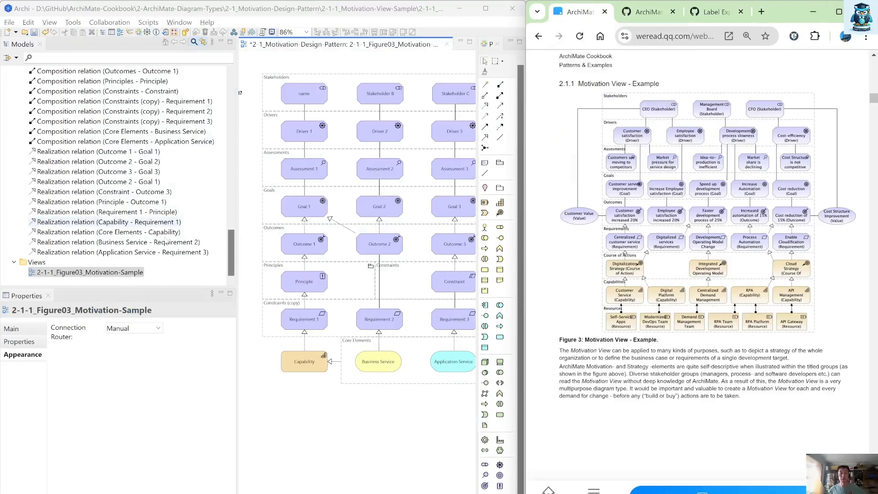
{"action": "left_click", "coordinate": [287, 86]}
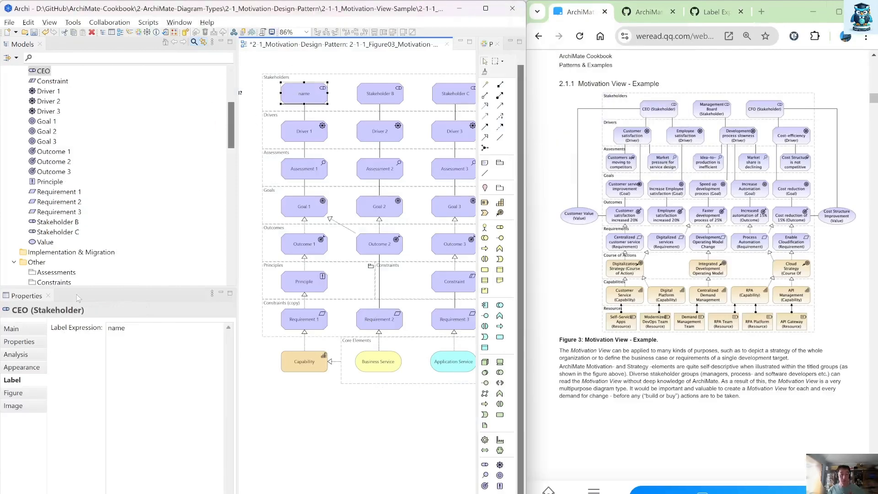
{"action": "left_click", "coordinate": [107, 329]}
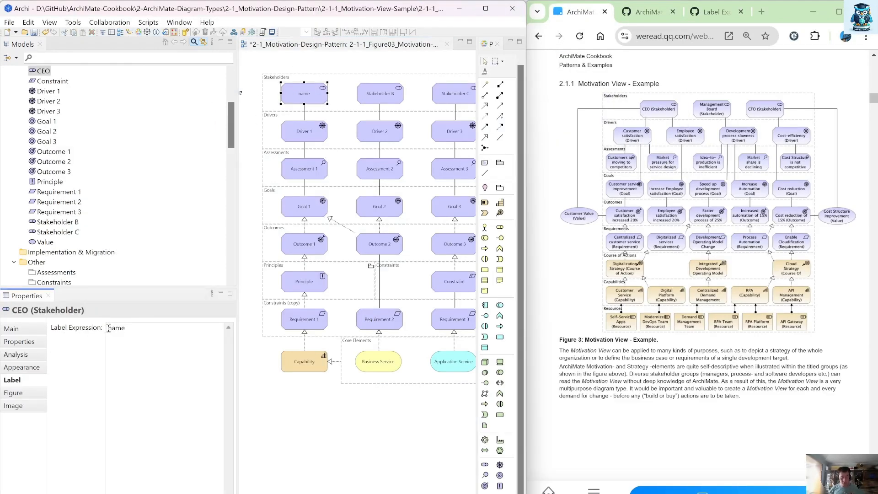
{"action": "type", "text": "${"}
{"action": "left_click", "coordinate": [291, 408]}
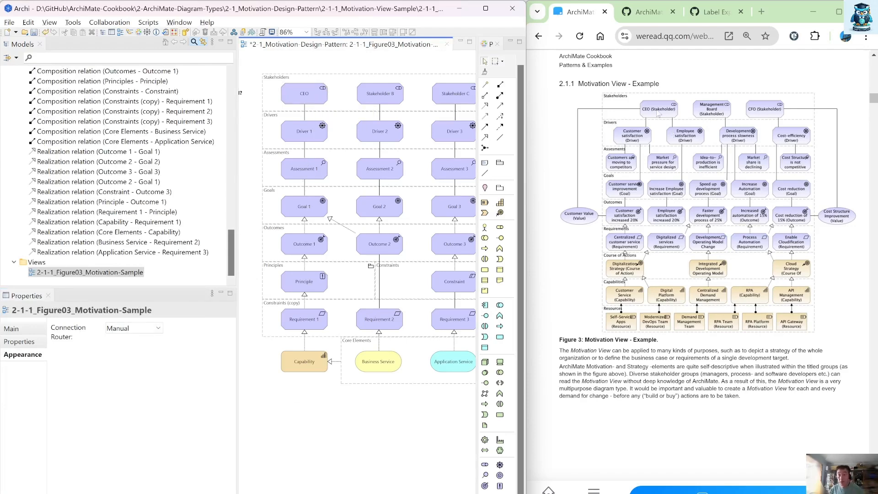
Step: Add ${type} on a second line of the CEO element's label expression
{"action": "left_click", "coordinate": [309, 101]}
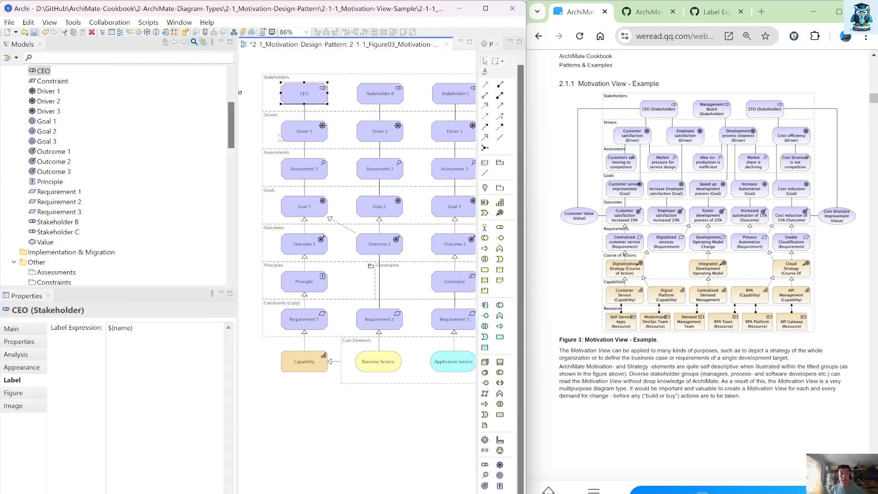
{"action": "left_click", "coordinate": [146, 328]}
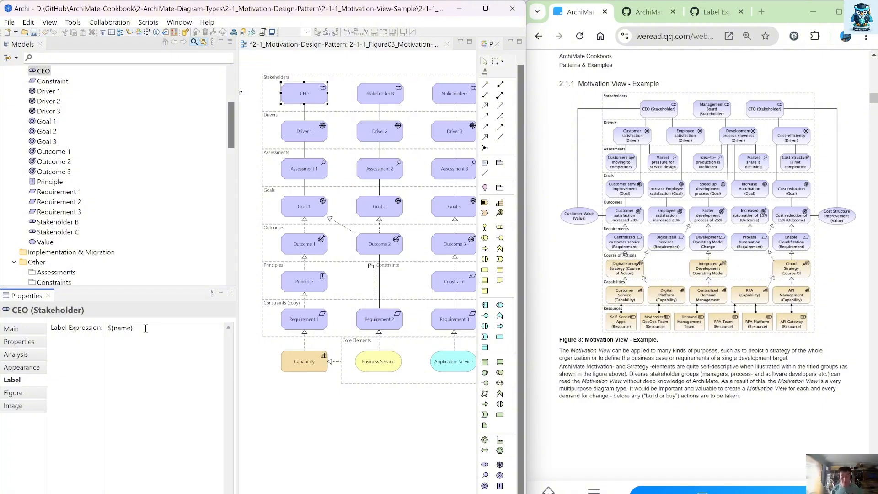
{"action": "type", "text": "${type"}
{"action": "left_click", "coordinate": [289, 407]}
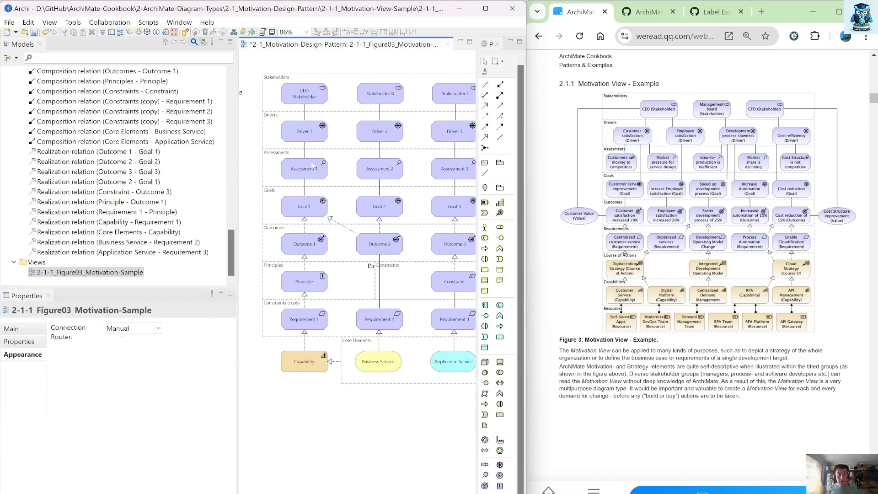
Step: Enclose the ${type} line of the CEO label expression in parentheses
{"action": "left_click", "coordinate": [305, 98]}
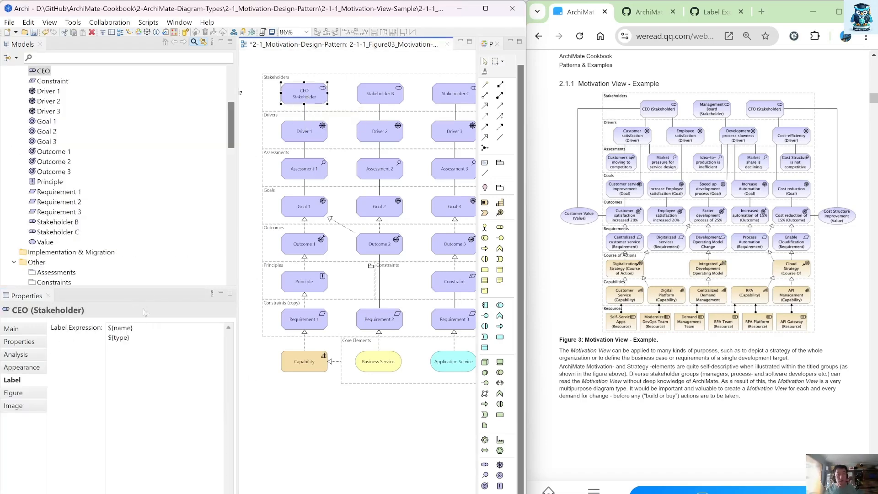
{"action": "left_click", "coordinate": [143, 340]}
{"action": "type", "text": ")"}
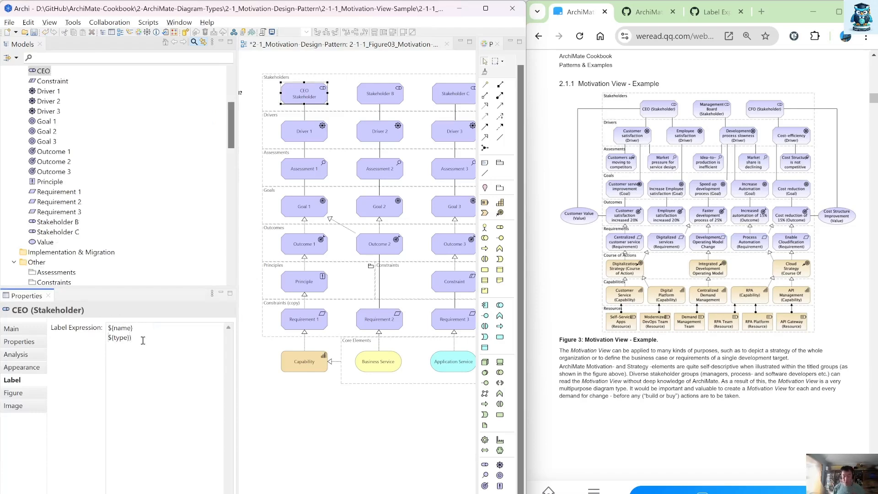
{"action": "key", "text": "Home"}
{"action": "type", "text": "("}
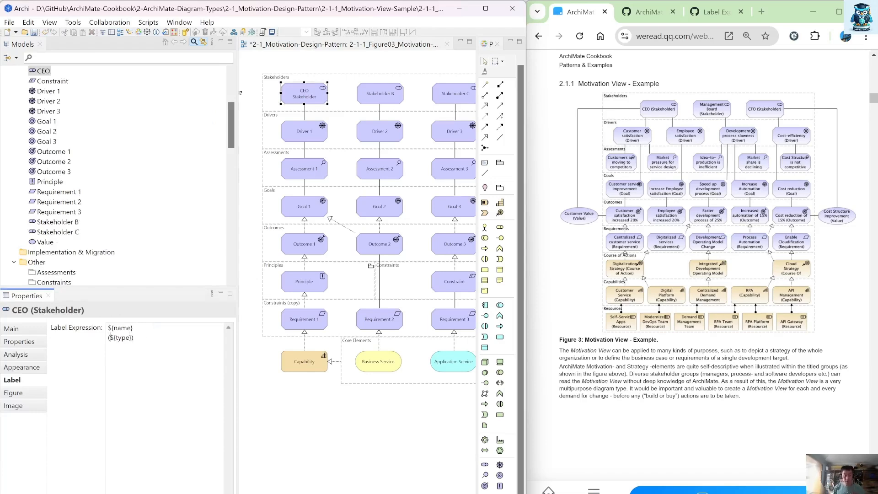
{"action": "left_click", "coordinate": [374, 456]}
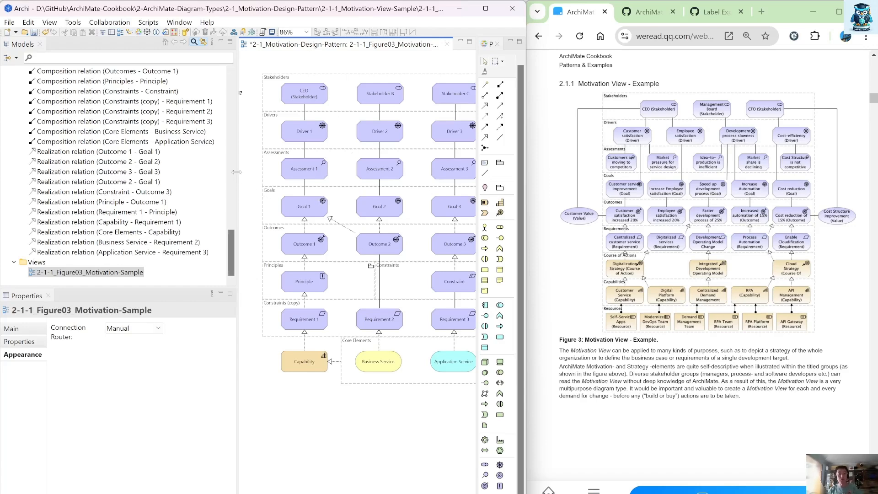
Step: Select all remaining elements in the view and set their label expression to ${name} with (${type}) on a second line
{"action": "left_click_drag", "start_coordinate": [235, 172], "coordinate": [213, 172]}
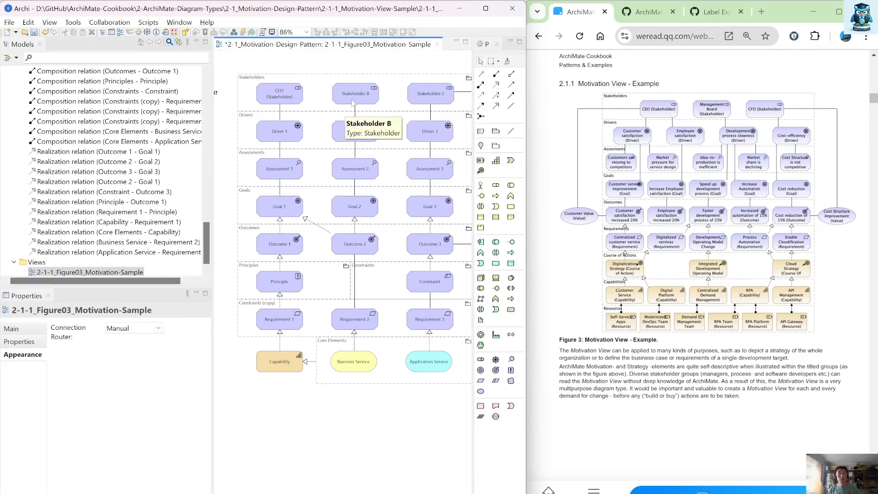
{"action": "left_click", "coordinate": [367, 105]}
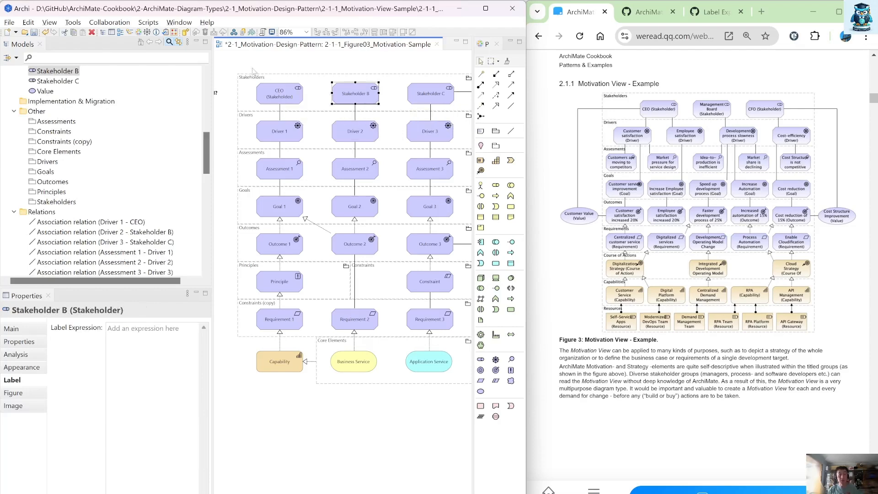
{"action": "left_click_drag", "start_coordinate": [252, 61], "coordinate": [462, 261]}
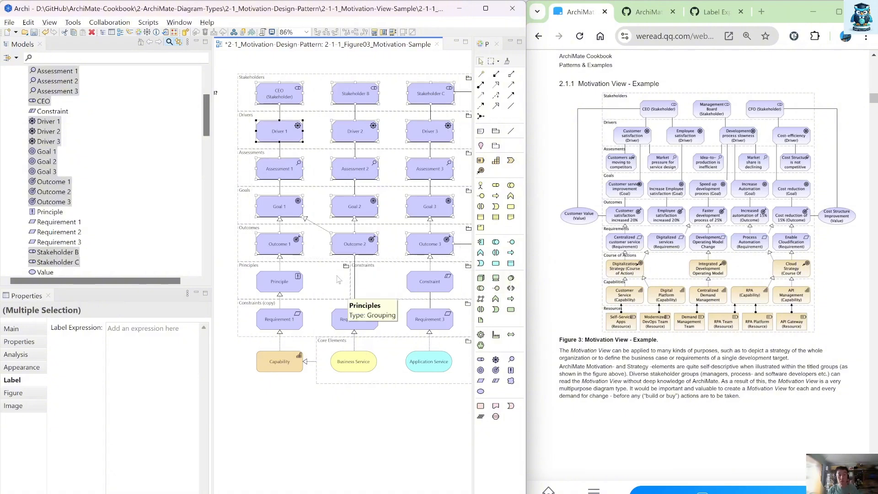
{"action": "left_click", "coordinate": [290, 281], "text": "shift"}
{"action": "left_click", "coordinate": [286, 334], "text": "shift"}
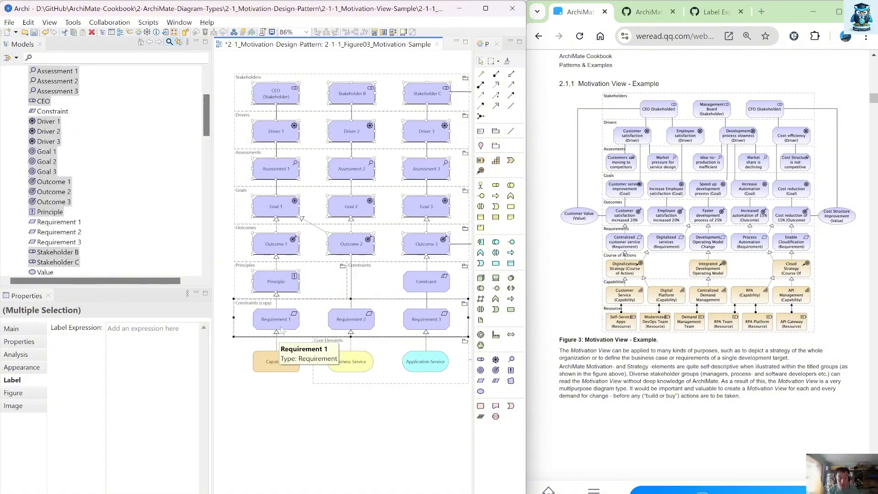
{"action": "left_click", "coordinate": [315, 334], "text": "ctrl"}
{"action": "left_click", "coordinate": [280, 324], "text": "shift"}
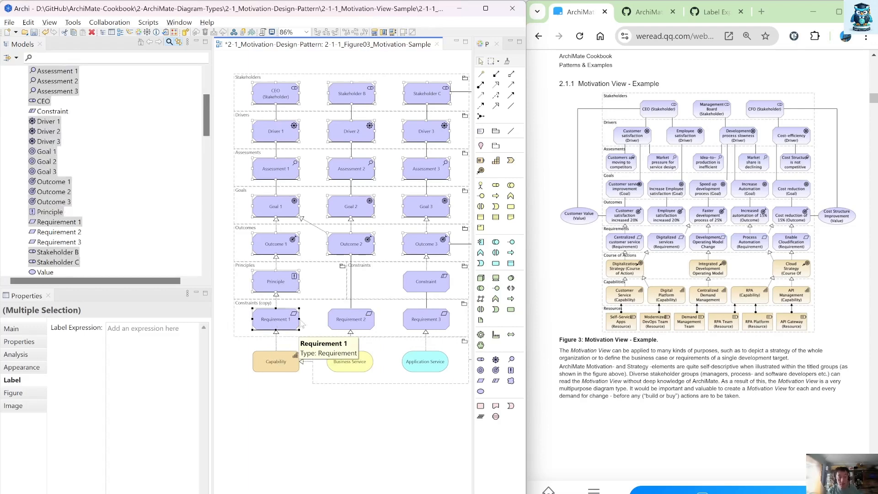
{"action": "left_click", "coordinate": [353, 317], "text": "shift"}
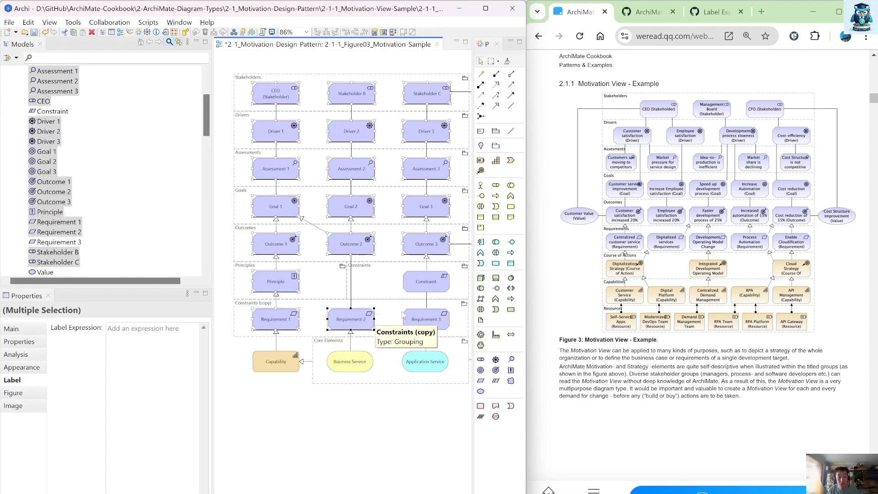
{"action": "left_click", "coordinate": [427, 321], "text": "shift"}
{"action": "left_click", "coordinate": [424, 366], "text": "shift"}
{"action": "left_click", "coordinate": [359, 366], "text": "shift"}
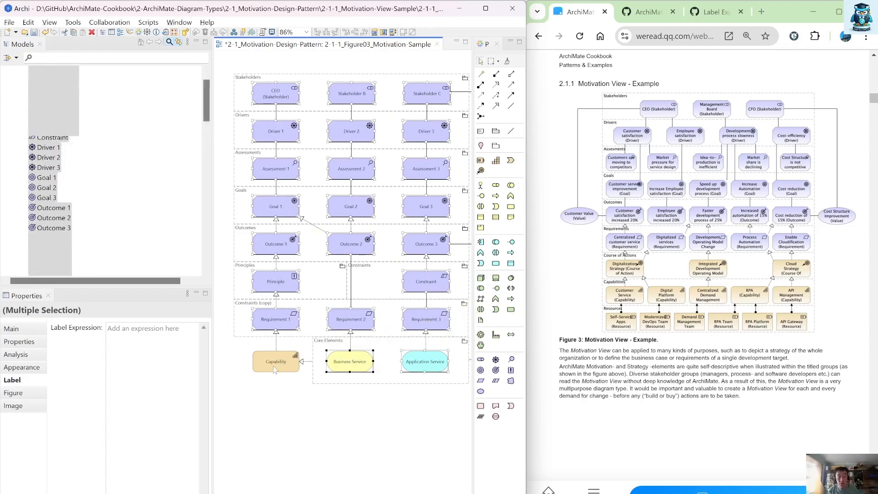
{"action": "left_click", "coordinate": [276, 363], "text": "shift"}
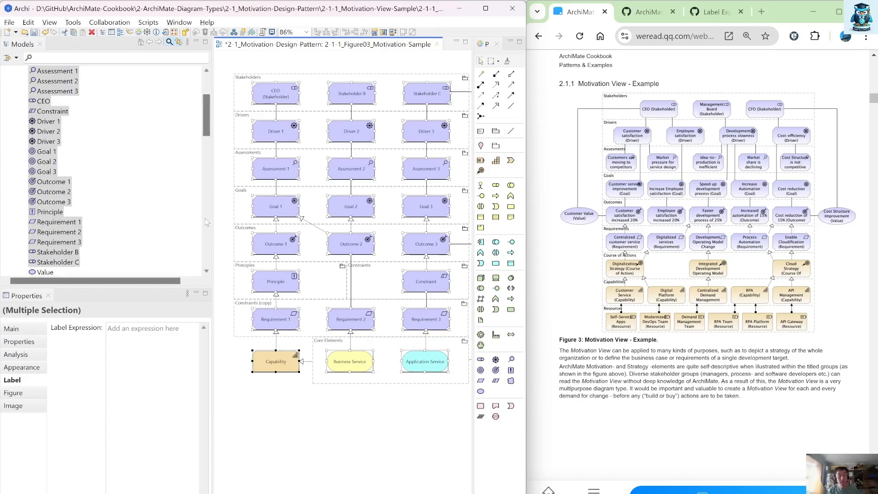
{"action": "left_click_drag", "start_coordinate": [212, 212], "coordinate": [139, 212]}
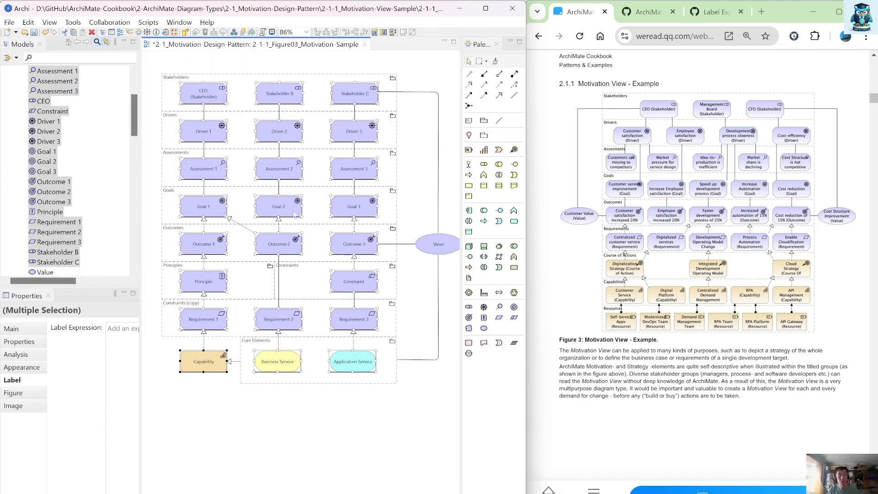
{"action": "left_click", "coordinate": [430, 248], "text": "shift"}
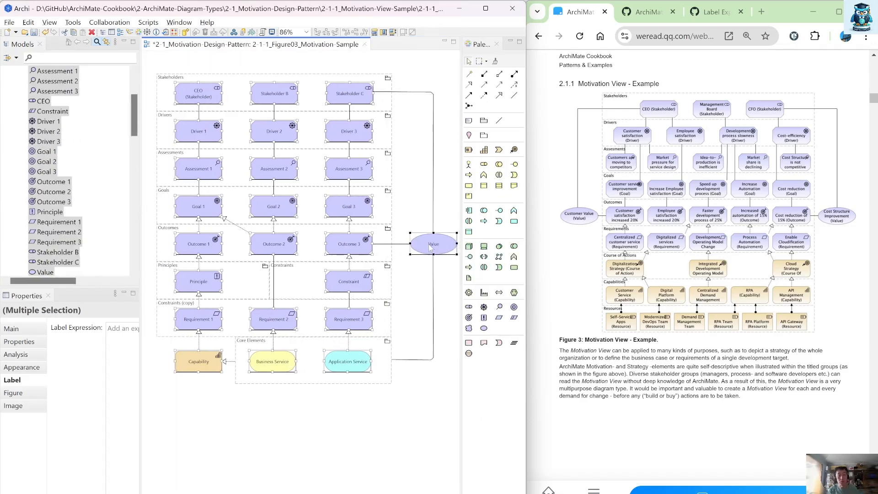
{"action": "left_click", "coordinate": [124, 353]}
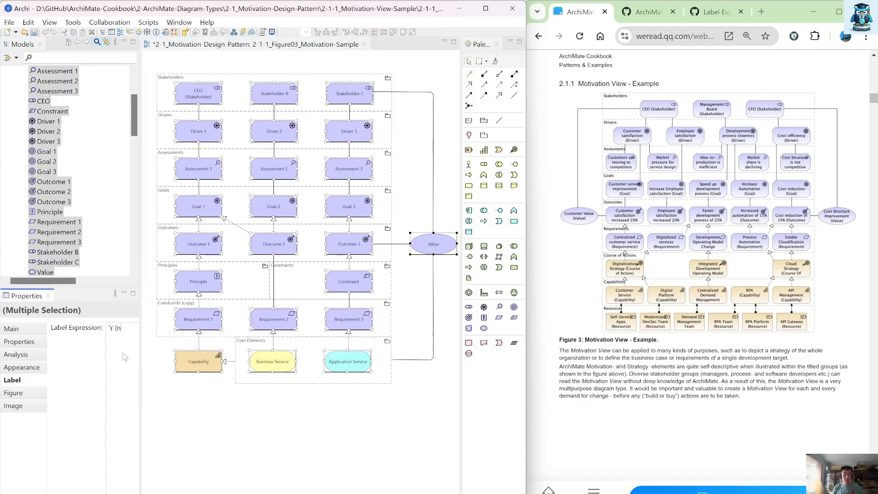
{"action": "key", "text": "BackSpace"}
{"action": "key", "text": "BackSpace"}
{"action": "type", "text": "${name"}
{"action": "type", "text": "pe"}
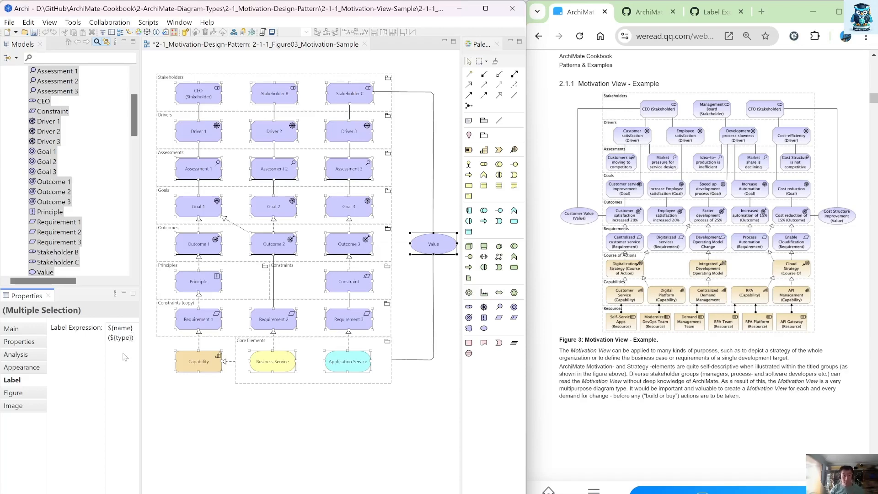
{"action": "left_click", "coordinate": [397, 437]}
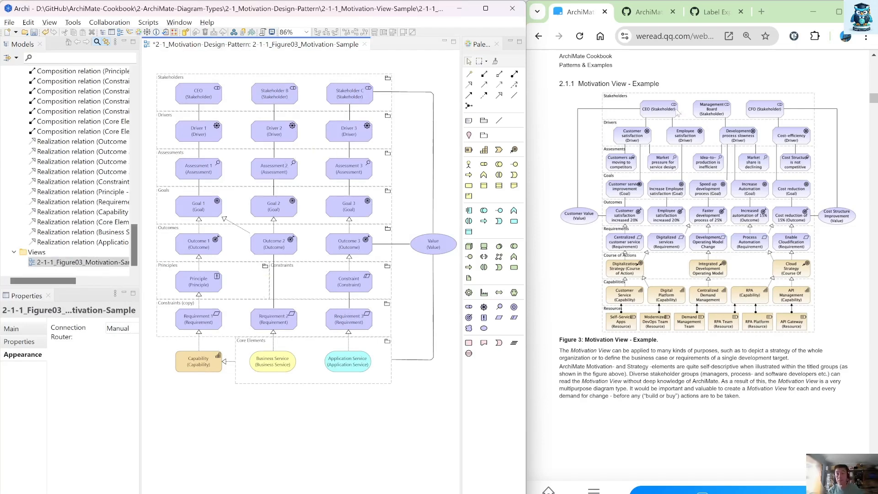
Step: Rename the Stakeholder B element as Management Board
{"action": "left_click_drag", "start_coordinate": [139, 144], "coordinate": [164, 144]}
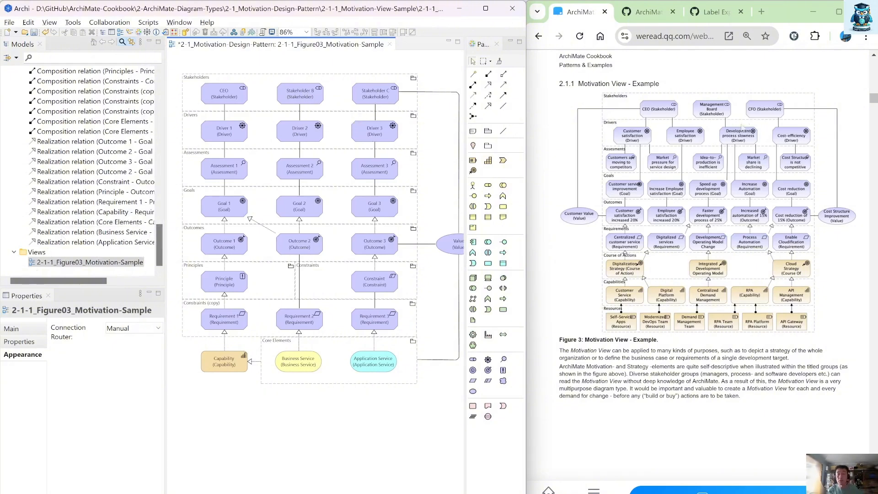
{"action": "left_click", "coordinate": [306, 100]}
{"action": "left_click", "coordinate": [307, 102]}
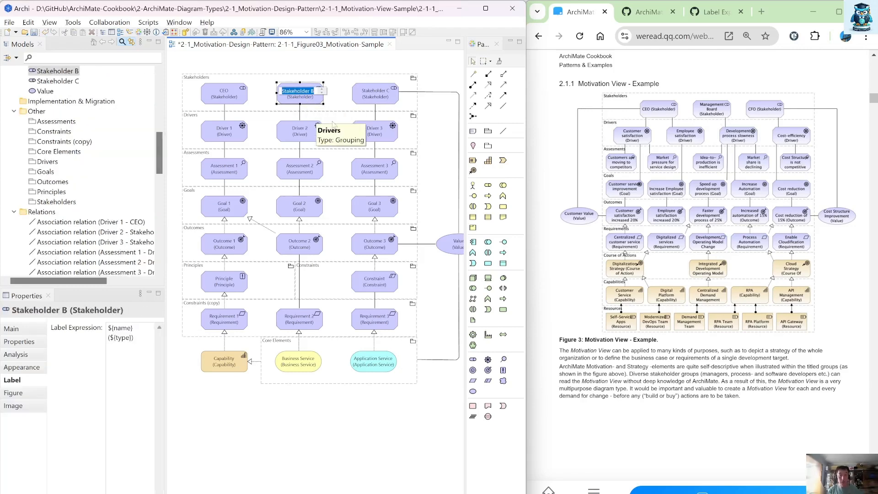
{"action": "type", "text": "Ma"}
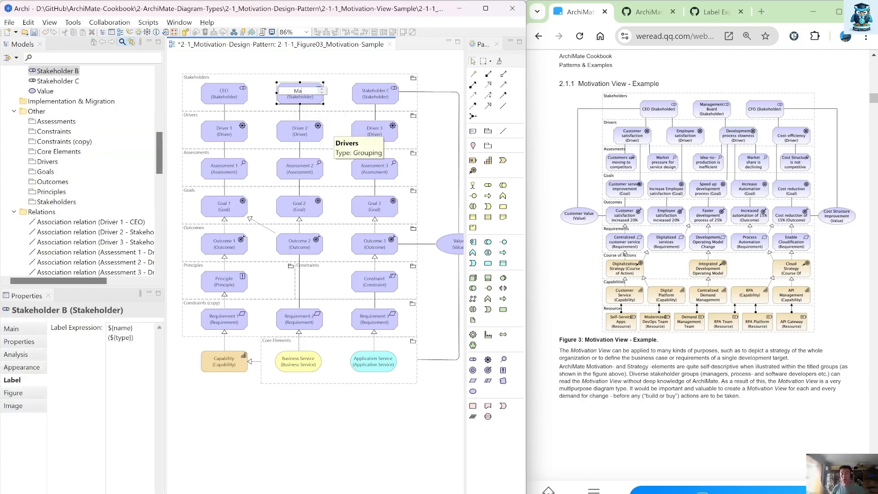
{"action": "type", "text": "nagement Board"}
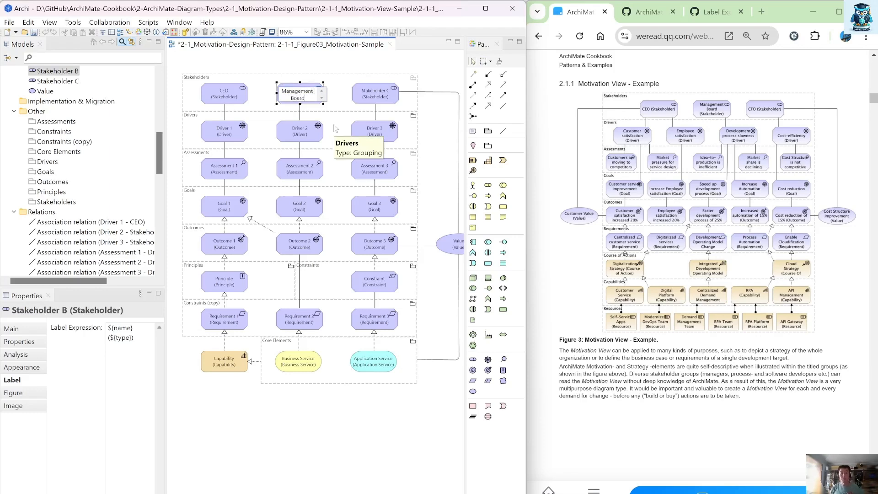
{"action": "key", "text": "Return"}
Step: Rename the Stakeholder C element as CFO
{"action": "left_click", "coordinate": [378, 103]}
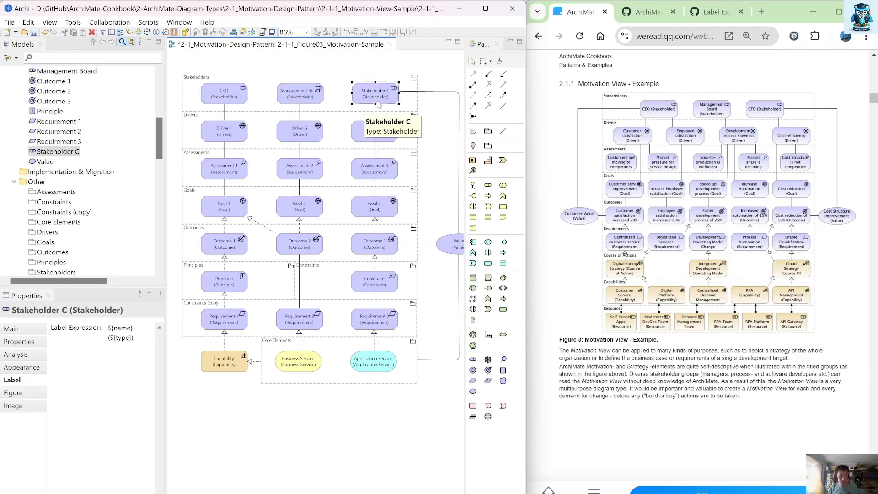
{"action": "left_click", "coordinate": [378, 104]}
{"action": "type", "text": "C"}
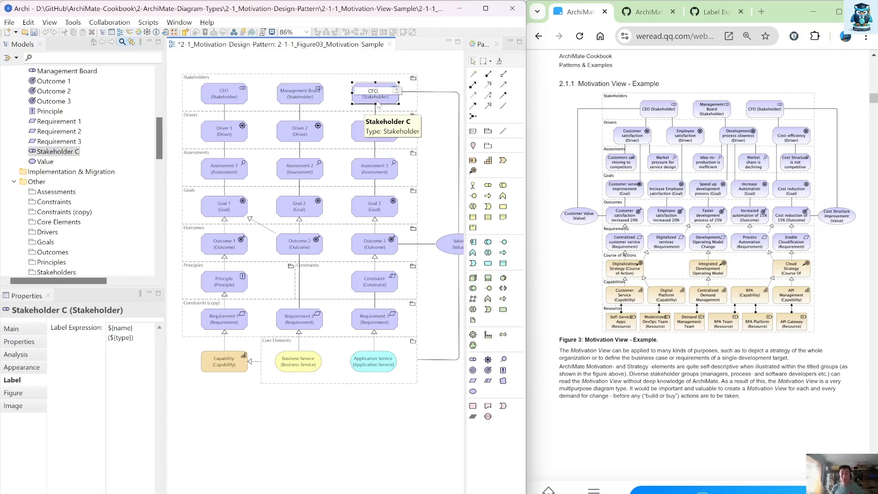
{"action": "type", "text": "FO"}
{"action": "key", "text": "Return"}
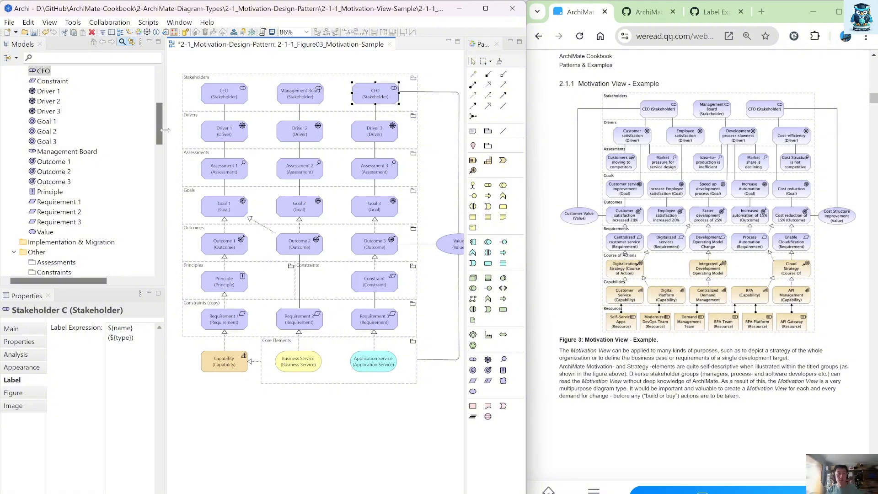
Step: Move the Value element further right and widen the Drivers group
{"action": "left_click_drag", "start_coordinate": [156, 130], "coordinate": [75, 130]}
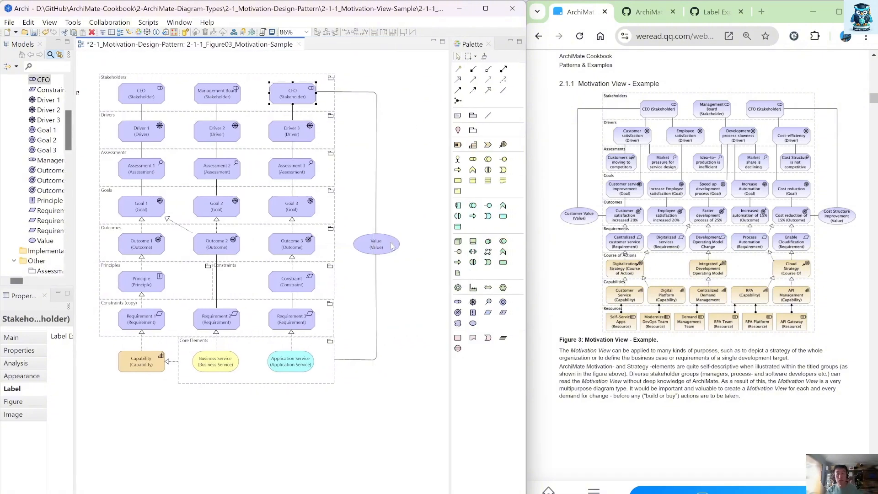
{"action": "left_click_drag", "start_coordinate": [387, 248], "coordinate": [430, 249]}
{"action": "left_click", "coordinate": [336, 135]}
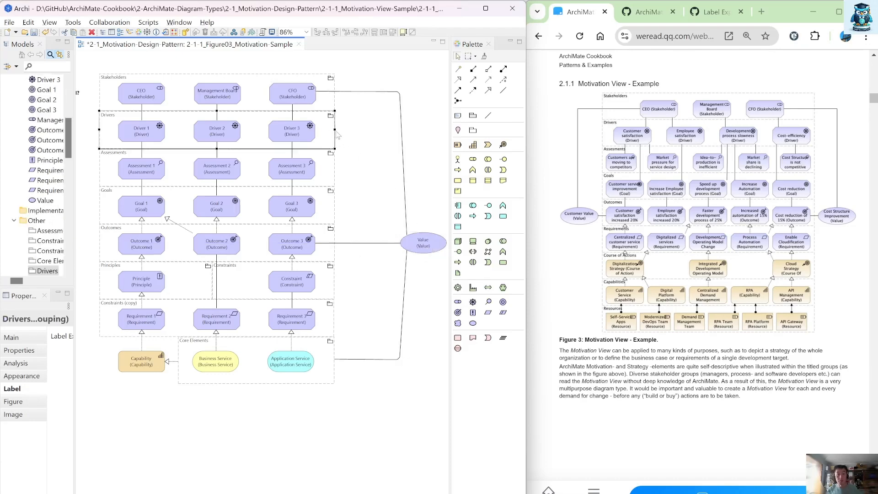
{"action": "left_click_drag", "start_coordinate": [337, 131], "coordinate": [381, 131]}
Step: Copy Driver 3 and paste the copy into the Drivers group with a composition relation, widening the group to fit
{"action": "left_click", "coordinate": [289, 133]}
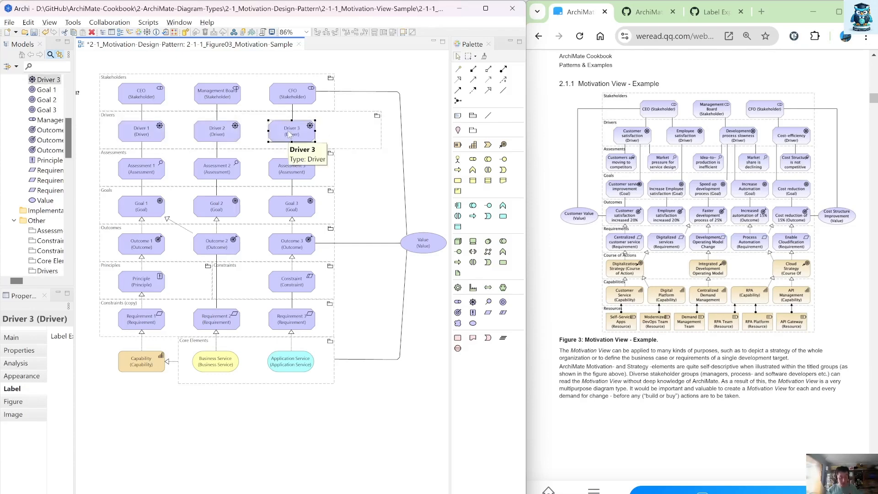
{"action": "key", "text": "ctrl+c"}
{"action": "key", "text": "ctrl+v"}
{"action": "left_click_drag", "start_coordinate": [295, 136], "coordinate": [370, 131]}
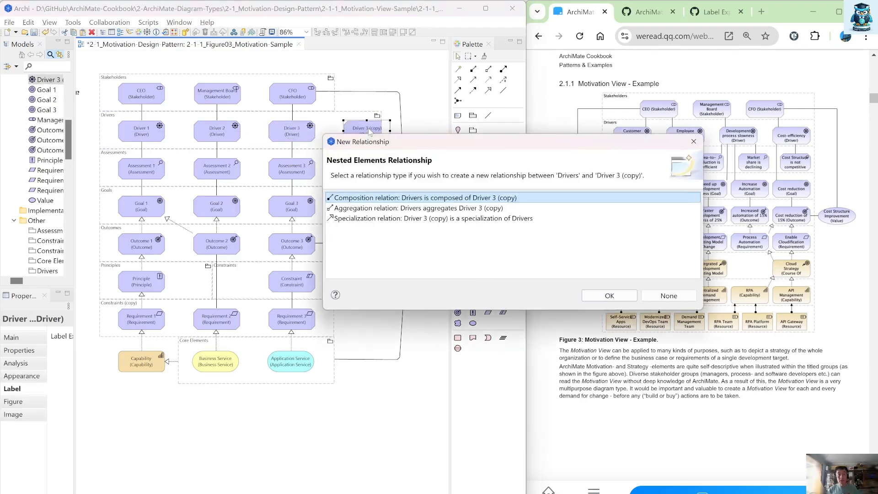
{"action": "left_click", "coordinate": [622, 297]}
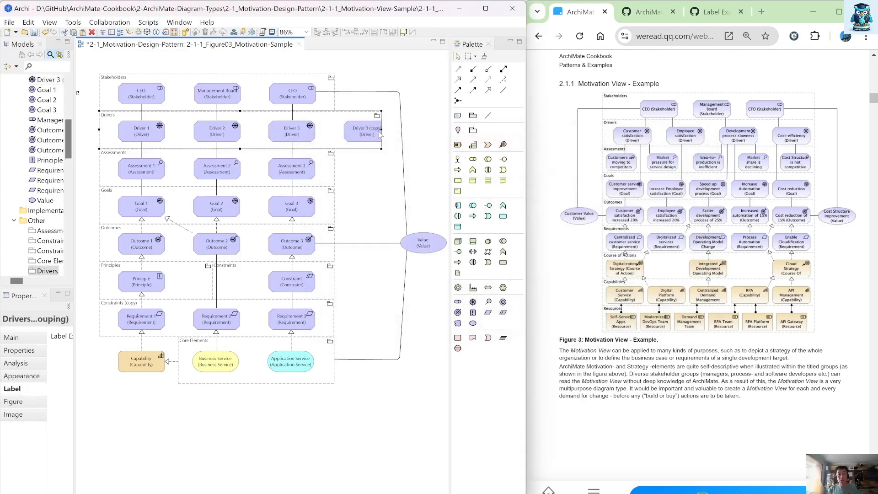
{"action": "left_click_drag", "start_coordinate": [383, 129], "coordinate": [410, 130]}
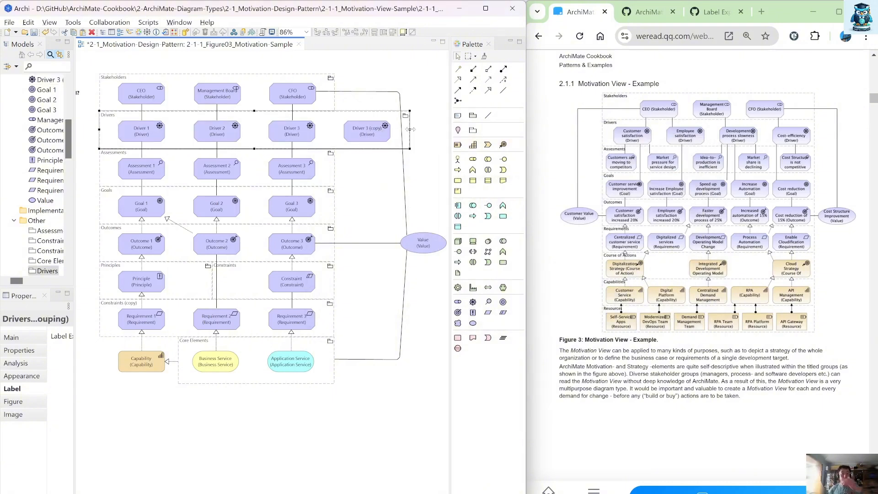
Step: Rename Driver 1 as Customer Satisfaction
{"action": "left_click", "coordinate": [139, 136]}
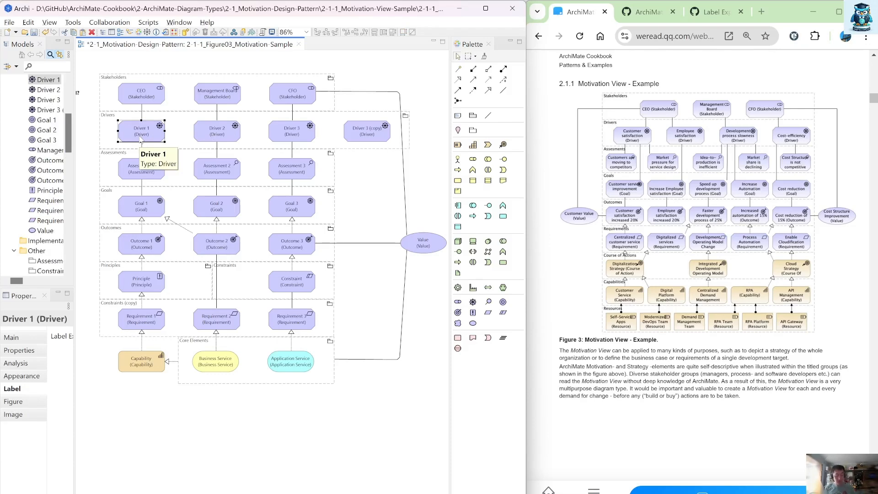
{"action": "left_click", "coordinate": [141, 139]}
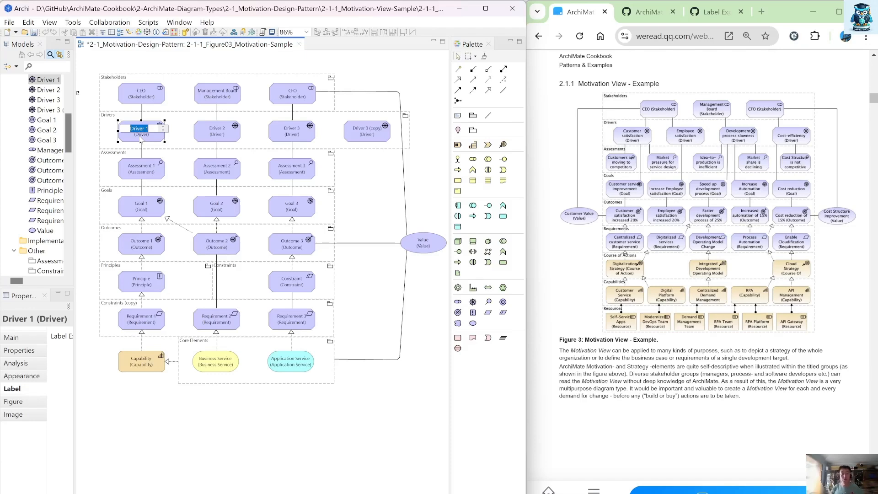
{"action": "type", "text": "Cusottomer Satisfaction"}
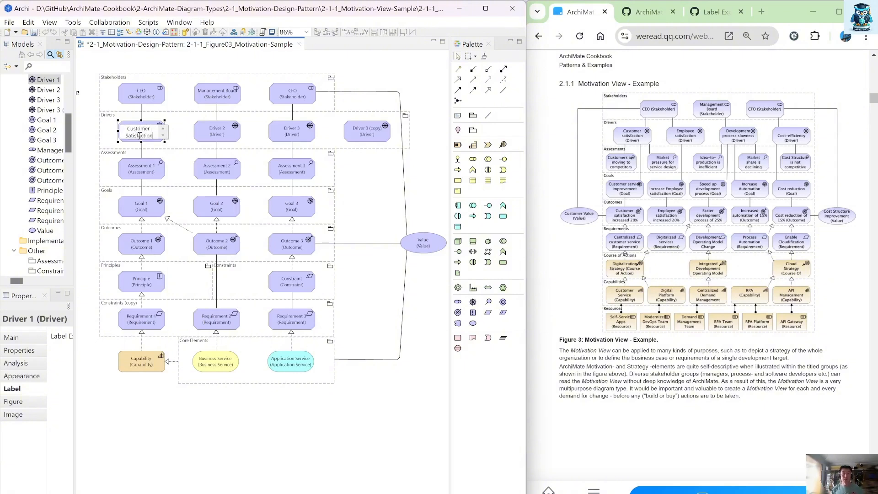
{"action": "key", "text": "Return"}
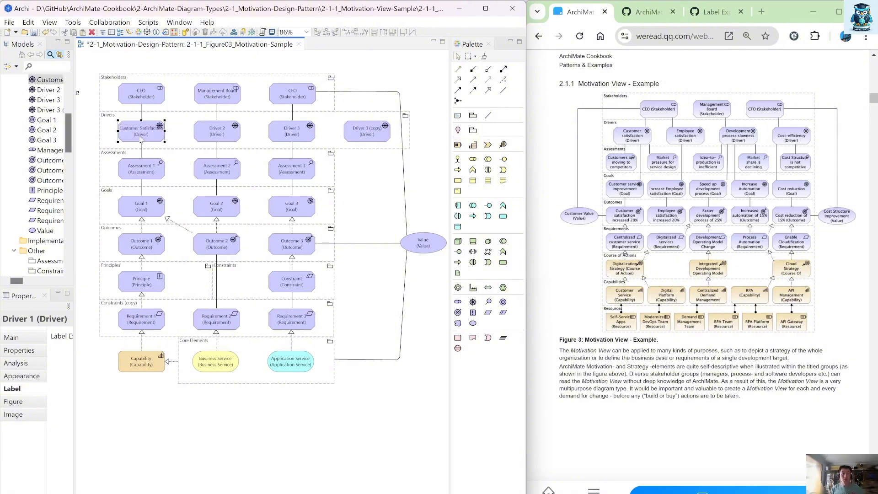
Step: Rename Driver 2 as Employee Satisfaction
{"action": "left_click", "coordinate": [215, 136]}
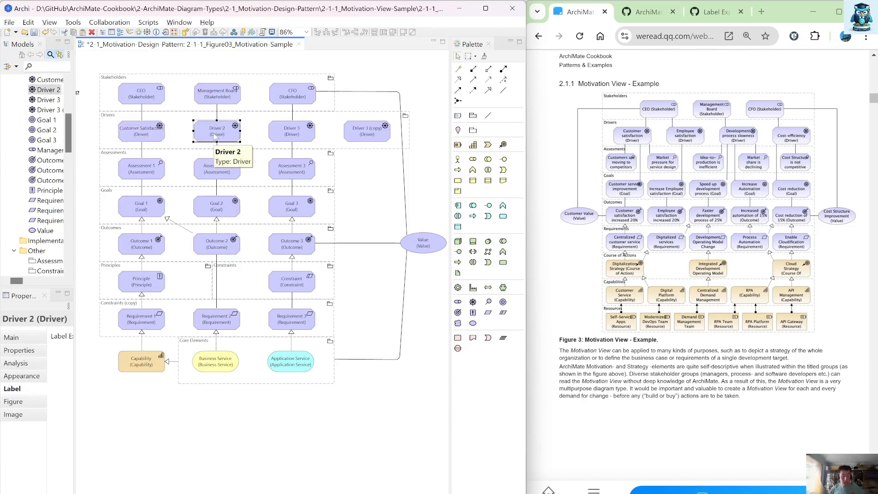
{"action": "left_click", "coordinate": [215, 136]}
{"action": "type", "text": "Employ"}
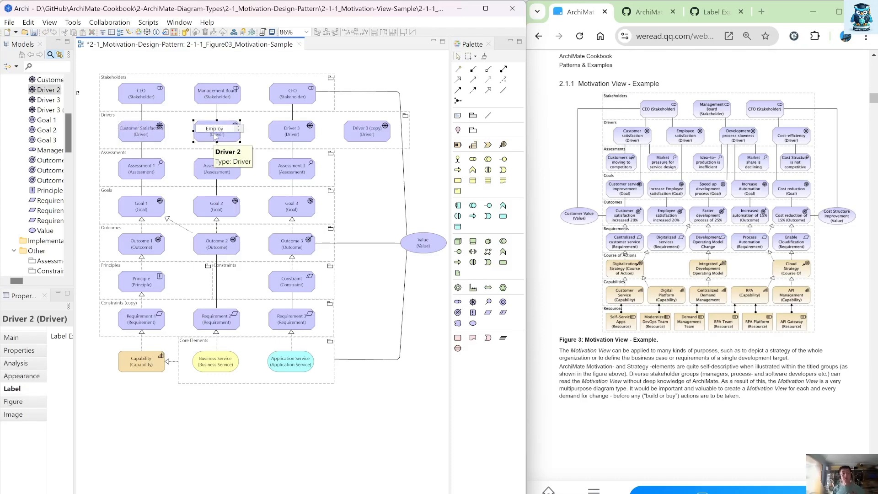
{"action": "type", "text": "ee Satif"}
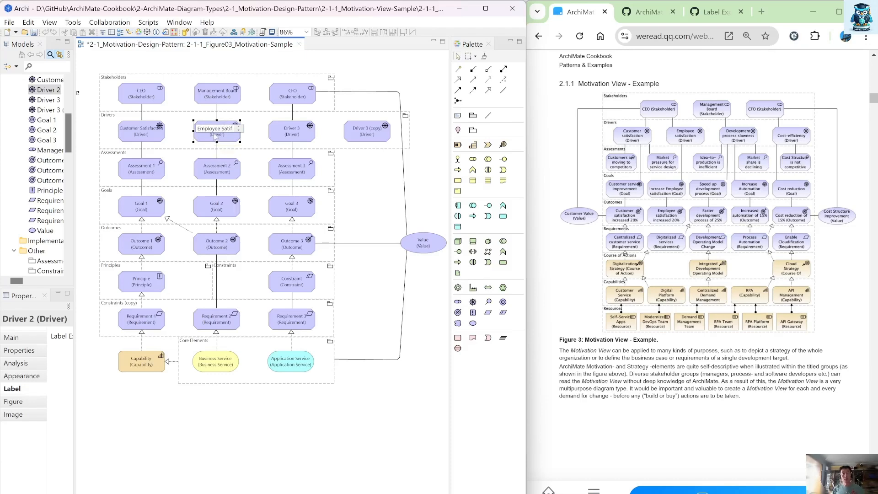
{"action": "key", "text": "BackSpace"}
{"action": "type", "text": "sfaction"}
{"action": "key", "text": "Return"}
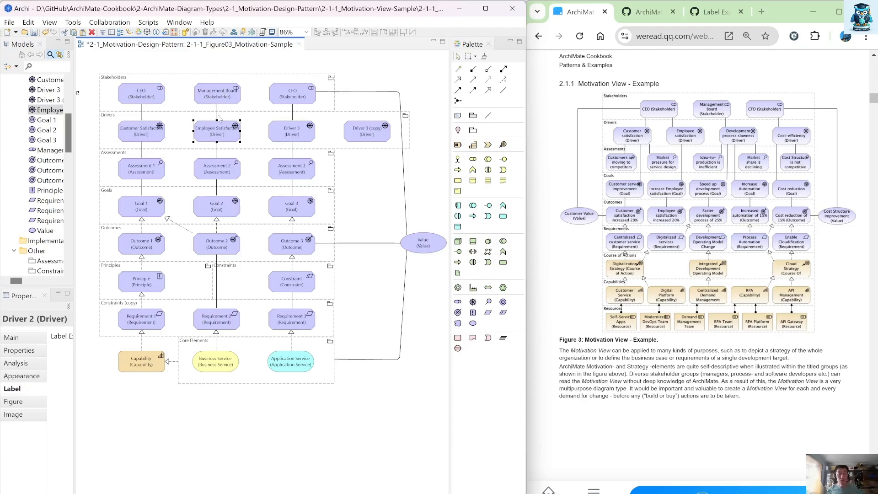
{"action": "left_click", "coordinate": [218, 117]}
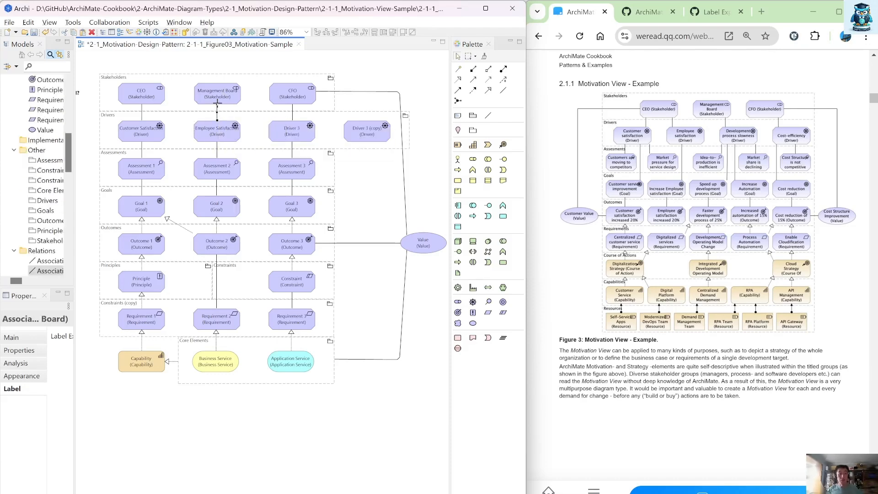
Step: Reconnect the Employee Satisfaction relation's source from Management Board to CEO and move Employee Satisfaction slightly left
{"action": "left_click_drag", "start_coordinate": [217, 105], "coordinate": [150, 91]}
{"action": "left_click_drag", "start_coordinate": [223, 138], "coordinate": [204, 137]}
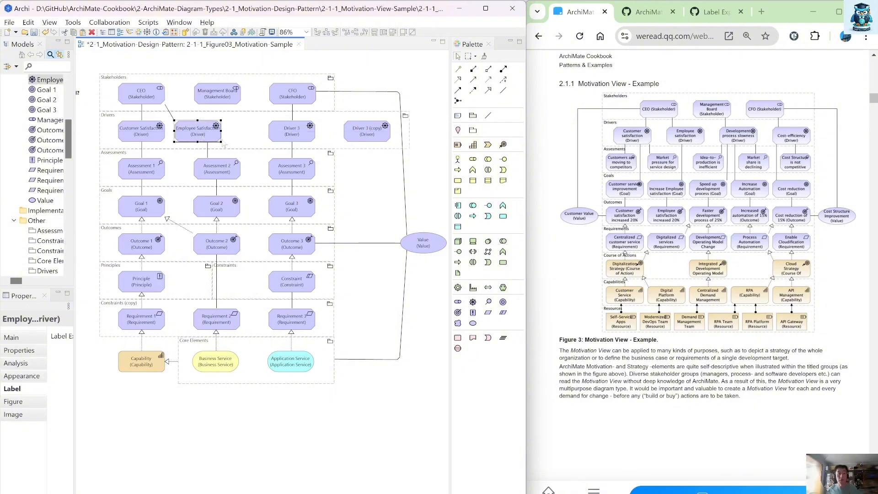
Step: Rename Driver 3 as Development Process Slownes and move it left within the Drivers group
{"action": "left_click", "coordinate": [292, 138]}
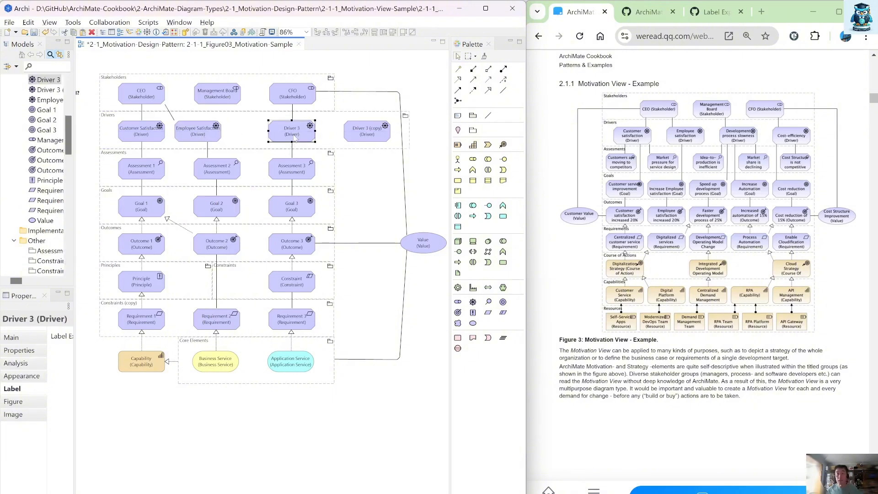
{"action": "left_click", "coordinate": [295, 140]}
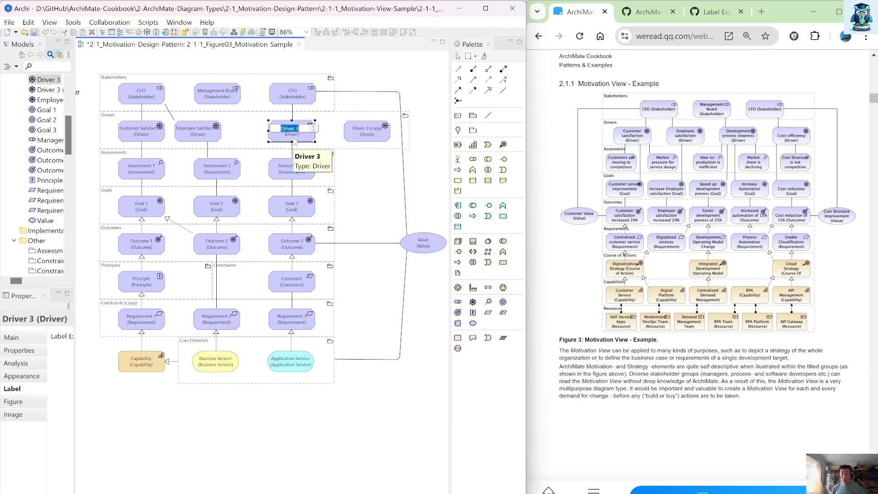
{"action": "type", "text": "Development"}
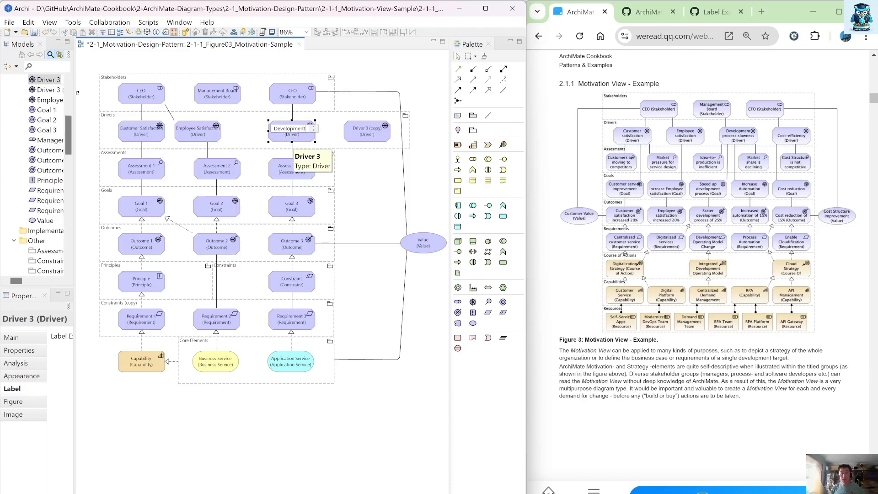
{"action": "type", "text": " Porcess S"}
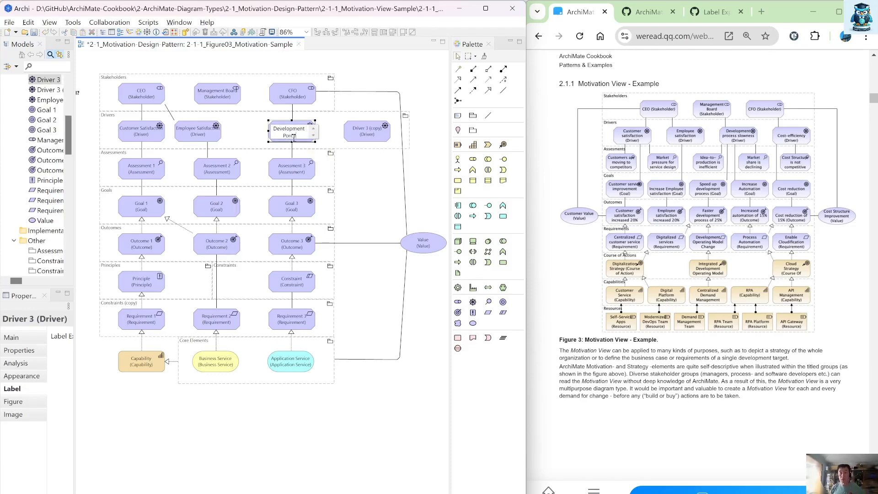
{"action": "type", "text": "lownes"}
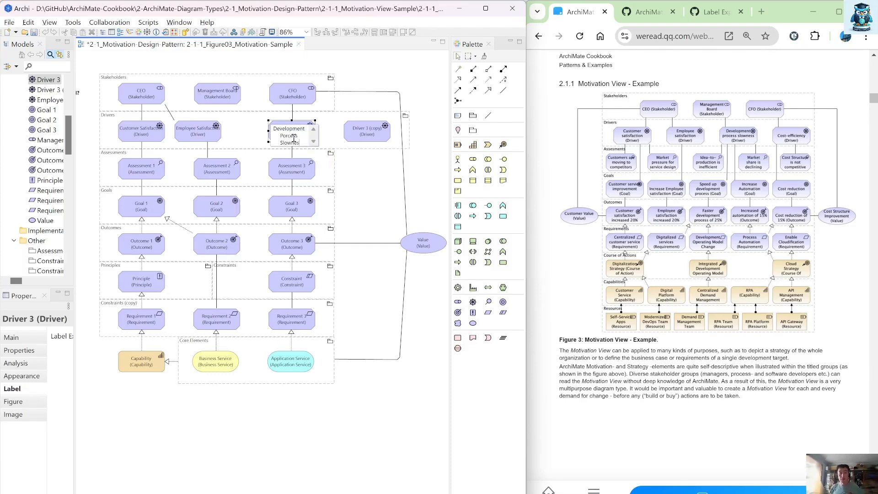
{"action": "key", "text": "Return"}
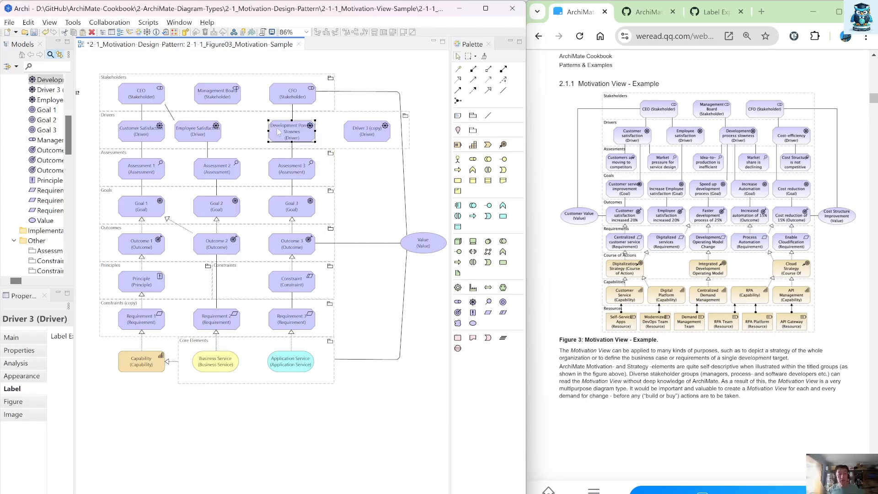
{"action": "left_click_drag", "start_coordinate": [280, 136], "coordinate": [248, 135]}
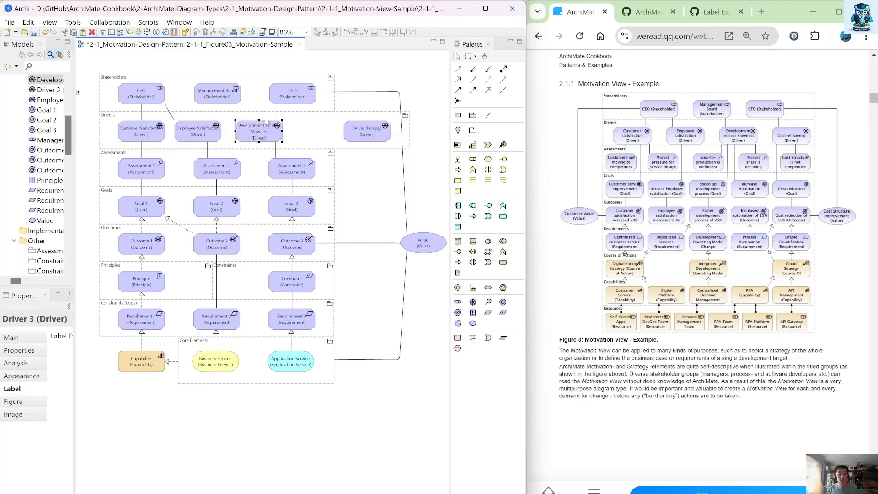
Step: Widen the Stakeholders group and shift the CFO and Management Board stakeholders to the right
{"action": "left_click", "coordinate": [277, 112]}
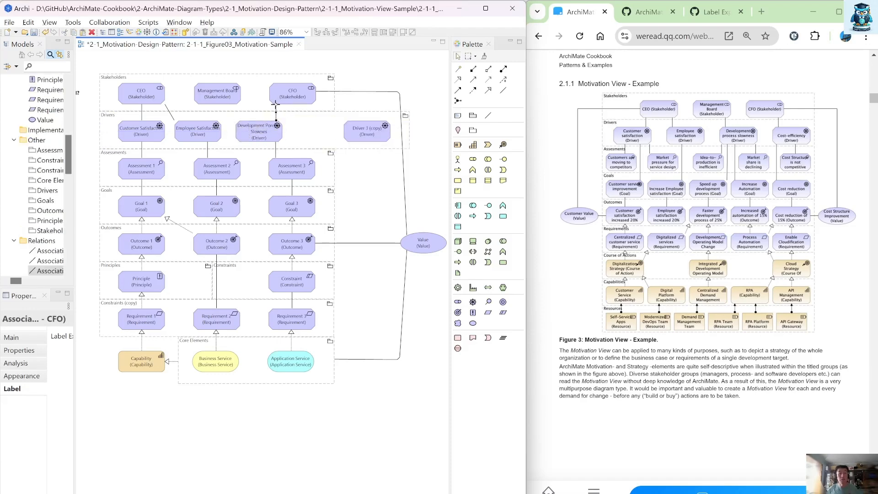
{"action": "left_click", "coordinate": [230, 105]}
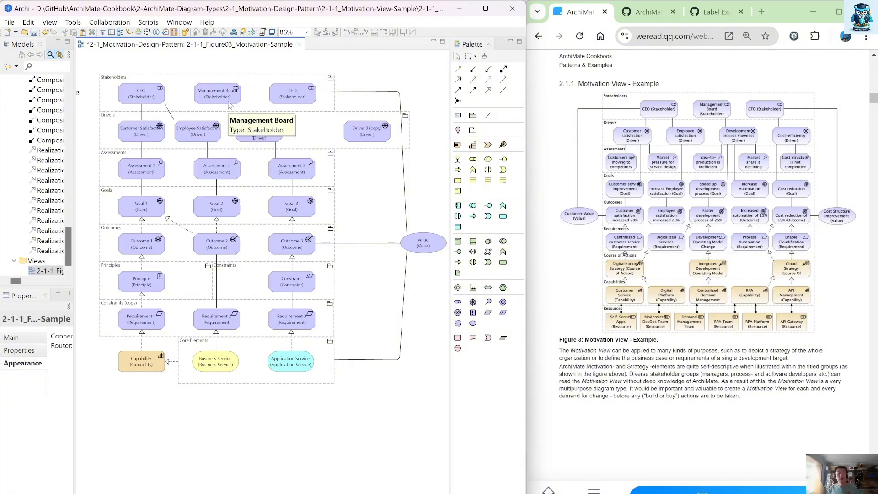
{"action": "left_click", "coordinate": [332, 98]}
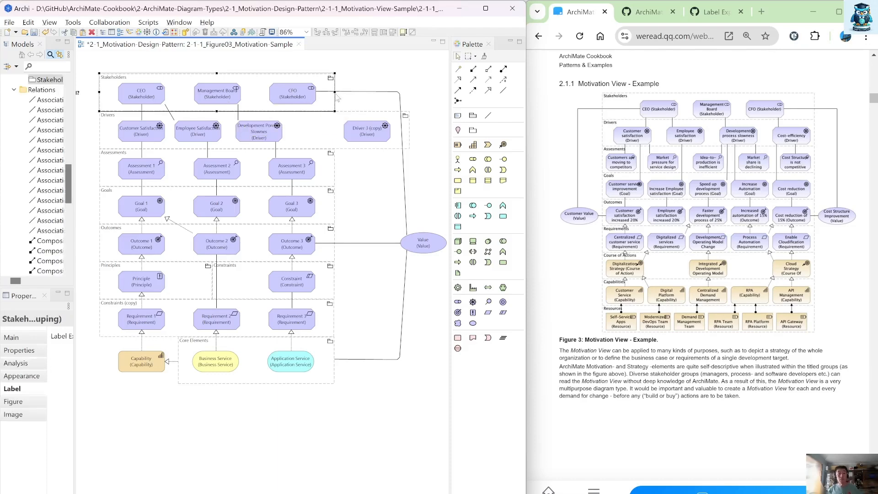
{"action": "left_click_drag", "start_coordinate": [335, 92], "coordinate": [372, 92]}
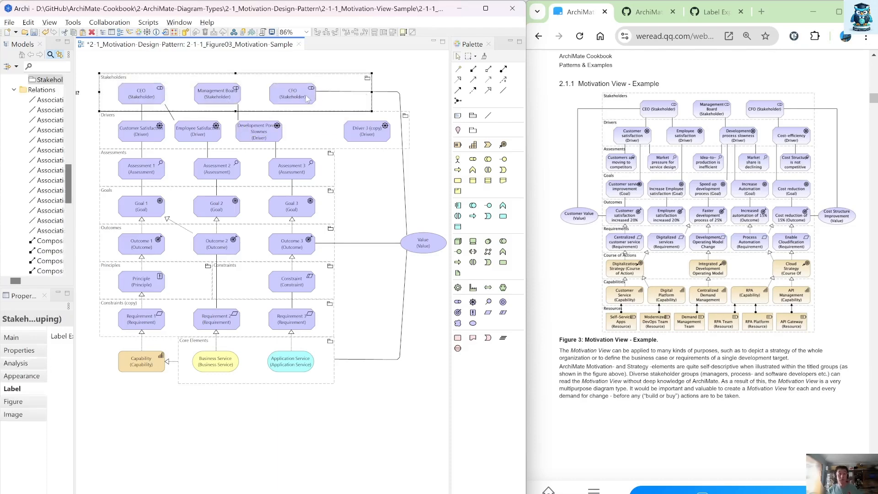
{"action": "left_click_drag", "start_coordinate": [307, 97], "coordinate": [339, 97]}
{"action": "left_click_drag", "start_coordinate": [228, 95], "coordinate": [259, 93]}
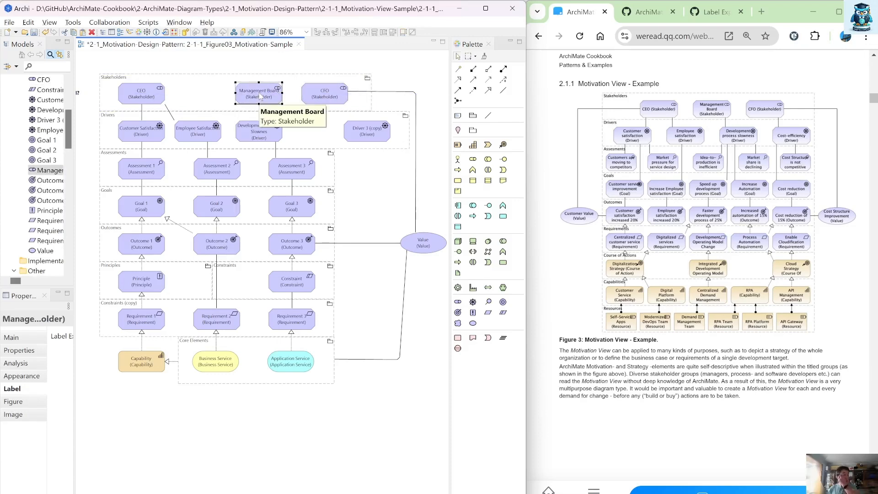
Step: Move the copied driver left and rename it as Cost-Efficiency
{"action": "left_click_drag", "start_coordinate": [370, 140], "coordinate": [334, 142]}
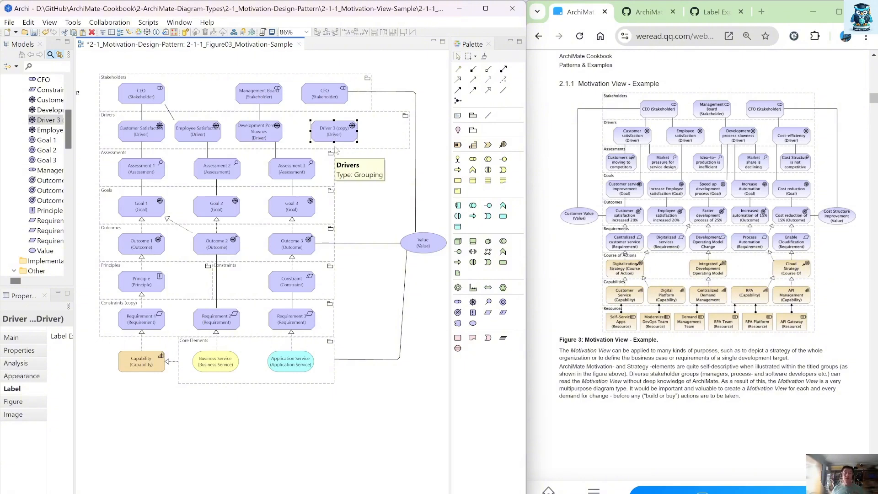
{"action": "key", "text": "F2"}
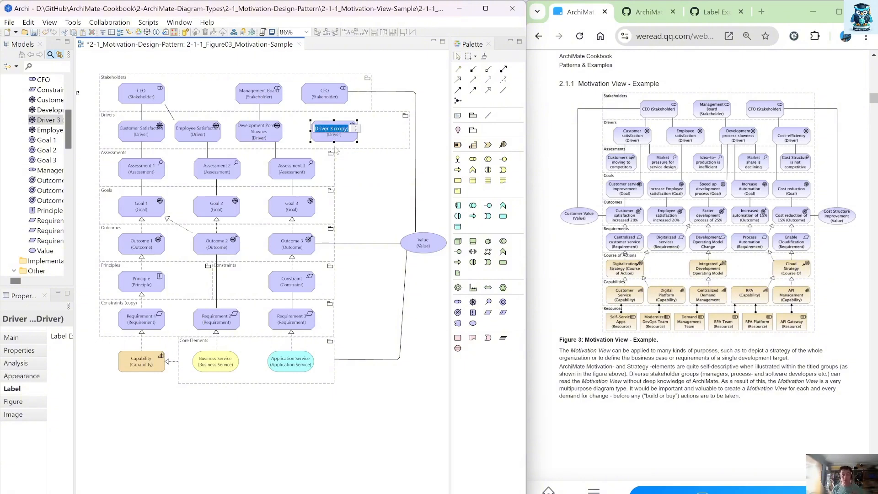
{"action": "type", "text": "Cost-E"}
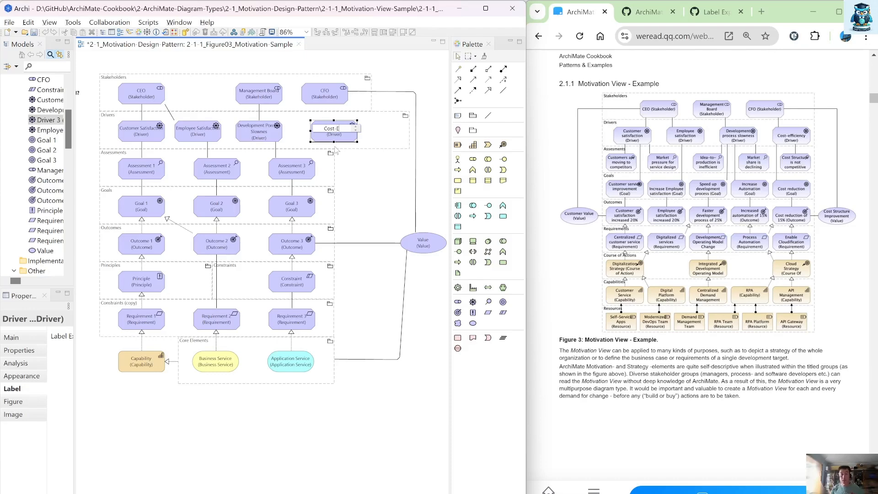
{"action": "type", "text": "fficiency"}
{"action": "key", "text": "Return"}
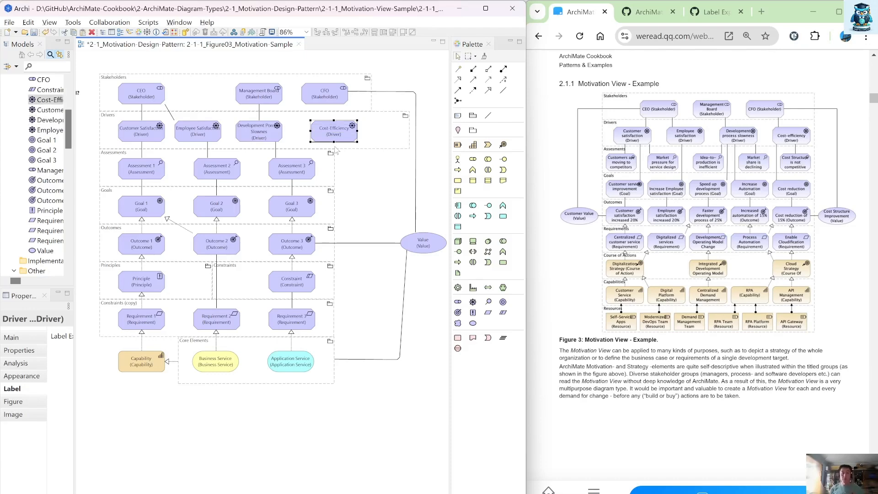
Step: Connect the Cost-Efficiency driver to the CFO stakeholder with an association and nudge the driver slightly left
{"action": "left_click", "coordinate": [503, 91]}
{"action": "left_click", "coordinate": [330, 128]}
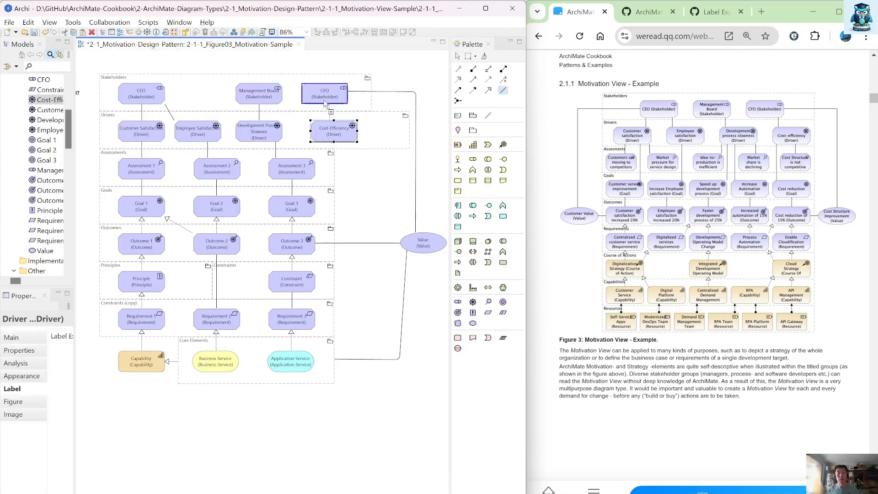
{"action": "left_click", "coordinate": [327, 104]}
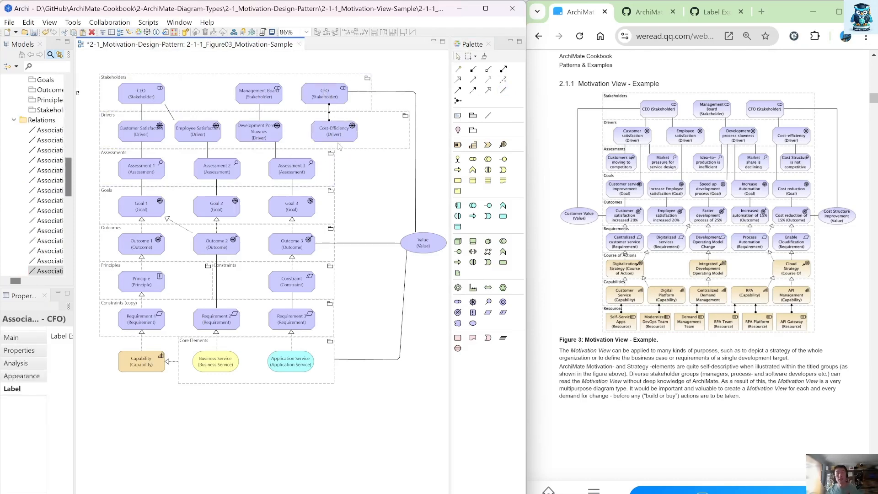
{"action": "left_click_drag", "start_coordinate": [339, 140], "coordinate": [332, 140]}
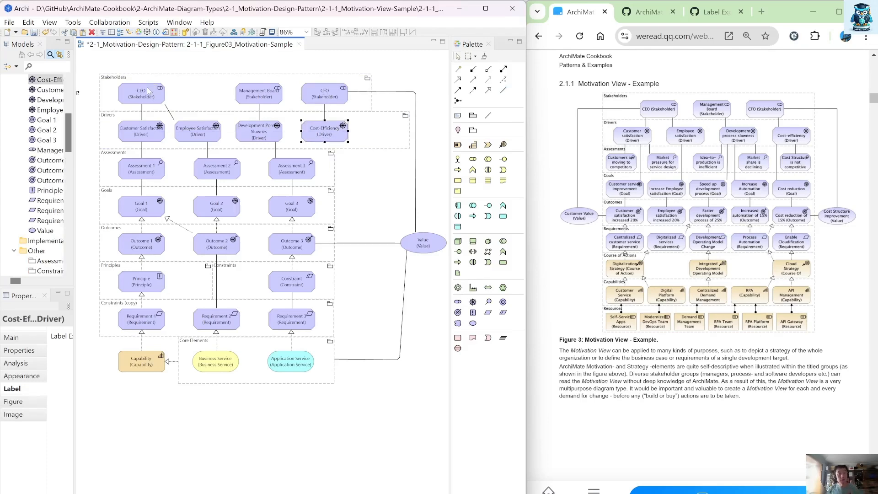
Step: Move the CEO stakeholder right and widen the Assessments group to the right
{"action": "left_click_drag", "start_coordinate": [155, 90], "coordinate": [176, 90]}
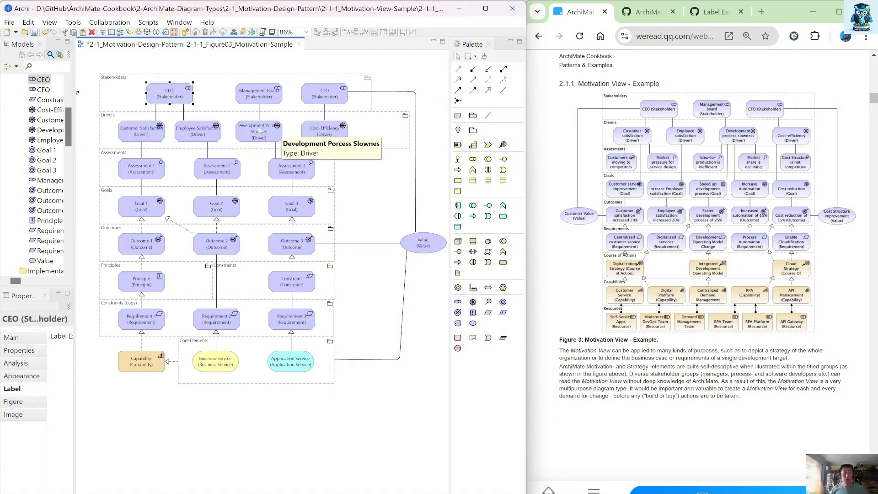
{"action": "left_click", "coordinate": [333, 179]}
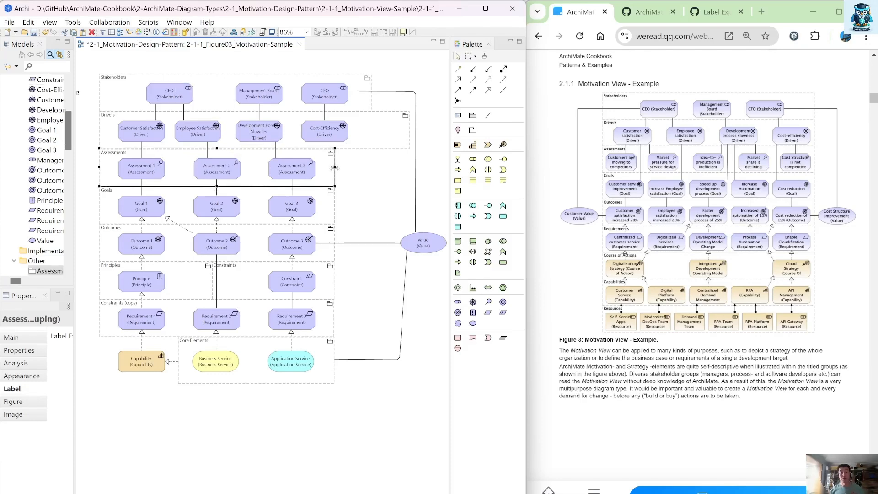
{"action": "left_click_drag", "start_coordinate": [334, 168], "coordinate": [437, 181]}
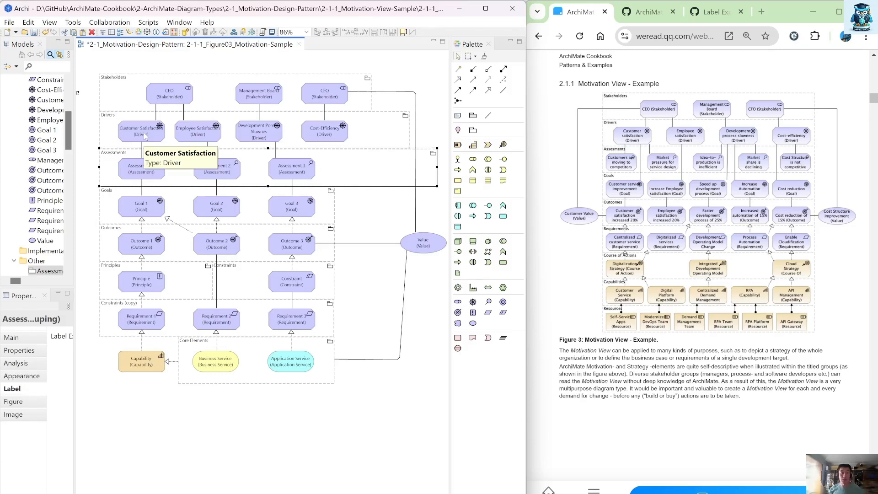
Step: Nudge Assessment 1 left and rename it as Customer are Moving to Competitors
{"action": "left_click_drag", "start_coordinate": [138, 171], "coordinate": [131, 173]}
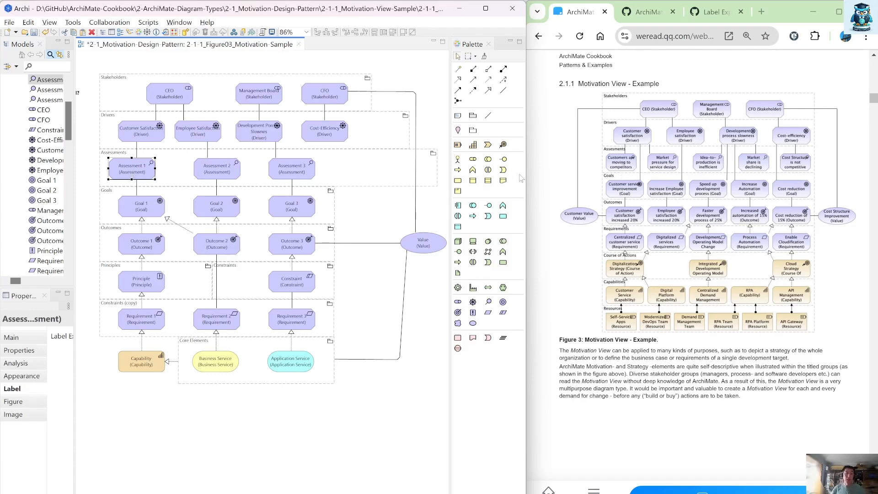
{"action": "key", "text": "F2"}
{"action": "type", "text": "Cuso"}
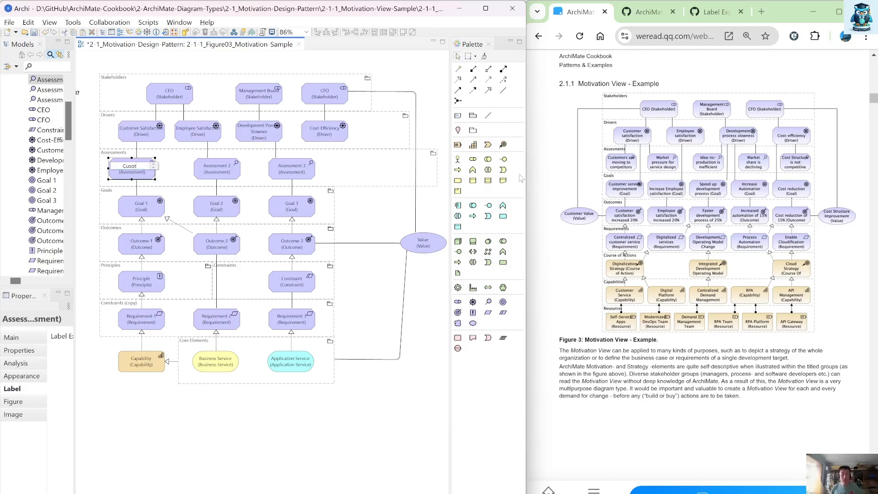
{"action": "key", "text": "BackSpace"}
{"action": "type", "text": "tomer ar"}
{"action": "type", "text": "e Moving to Comp"}
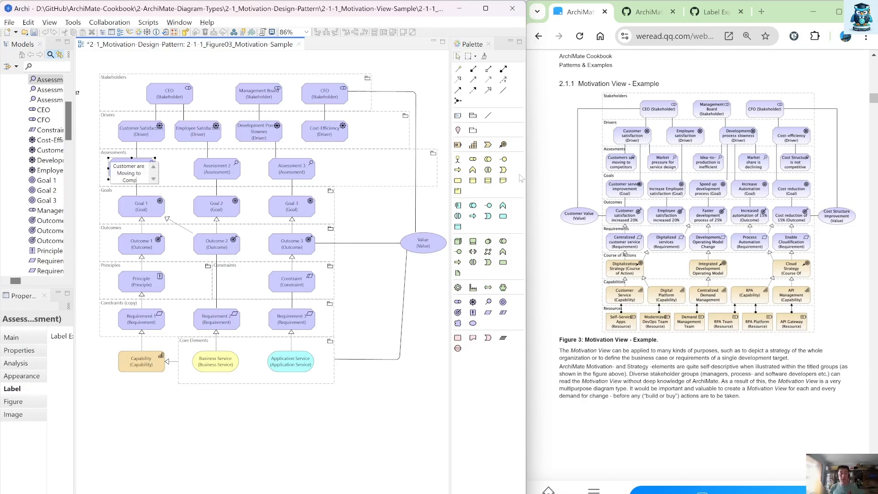
{"action": "type", "text": "etitors"}
{"action": "key", "text": "Return"}
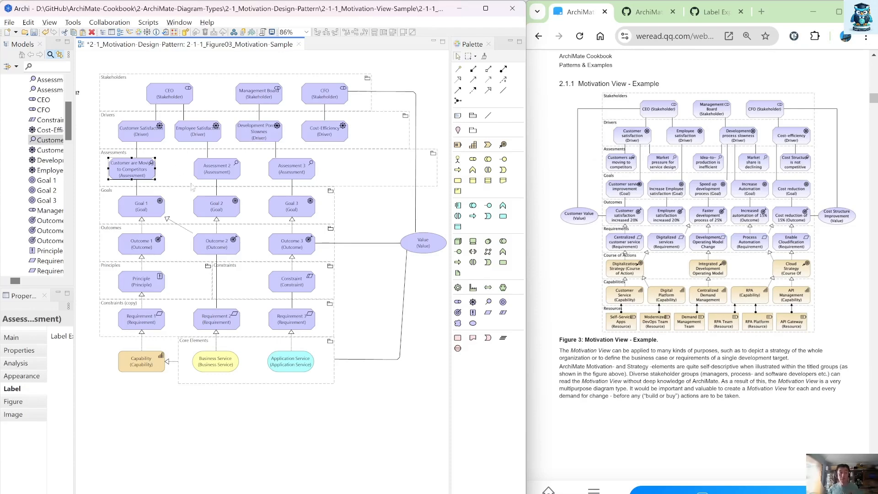
{"action": "left_click", "coordinate": [223, 166]}
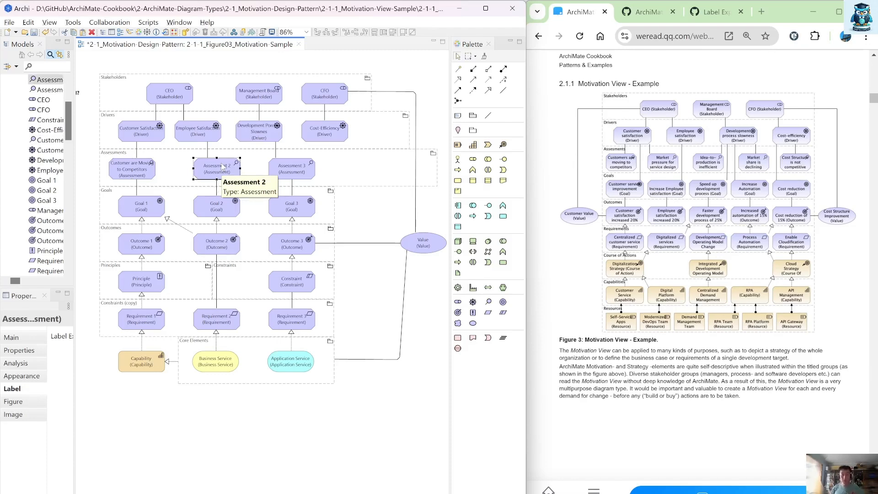
{"action": "left_click", "coordinate": [223, 166]}
{"action": "type", "text": "Market"}
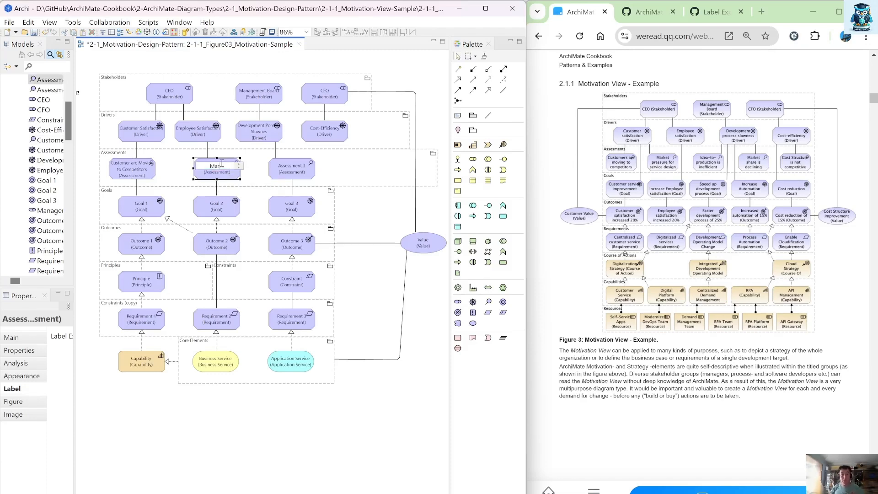
{"action": "type", "text": " Pressure"}
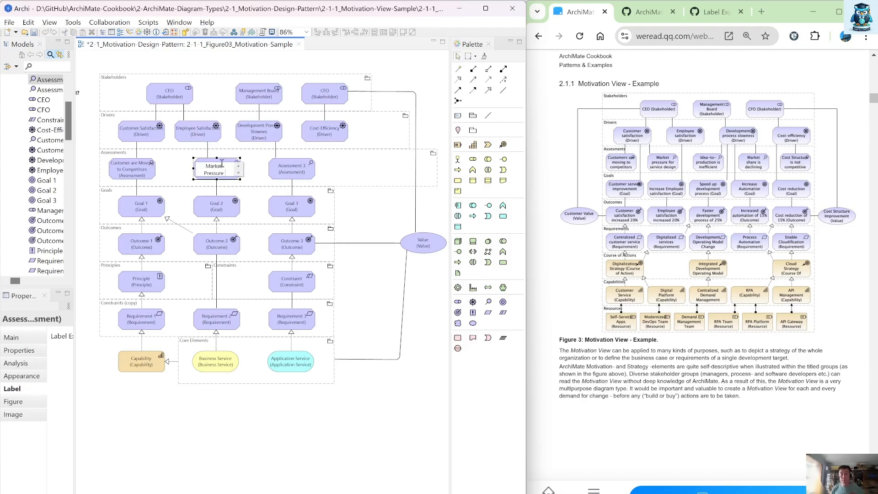
{"action": "type", "text": " for Service"}
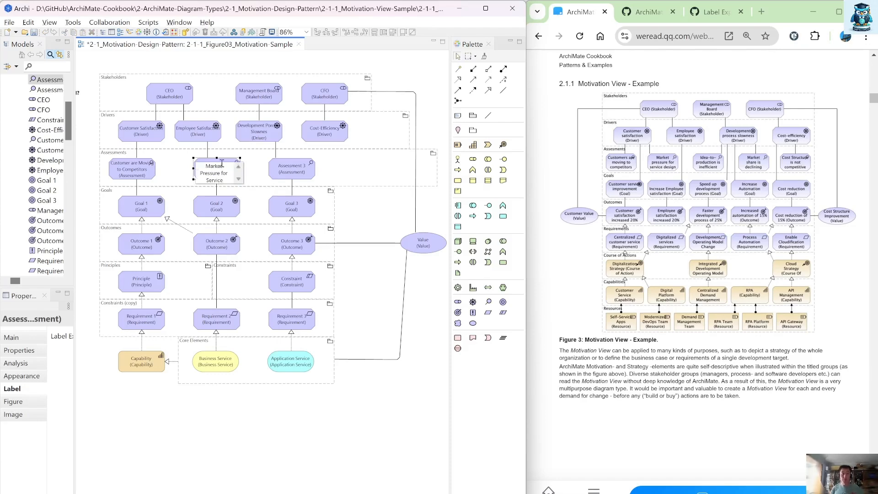
{"action": "key", "text": "Escape"}
Step: Rename Assessment 2 as Market Pressure for Service
{"action": "key", "text": "F2"}
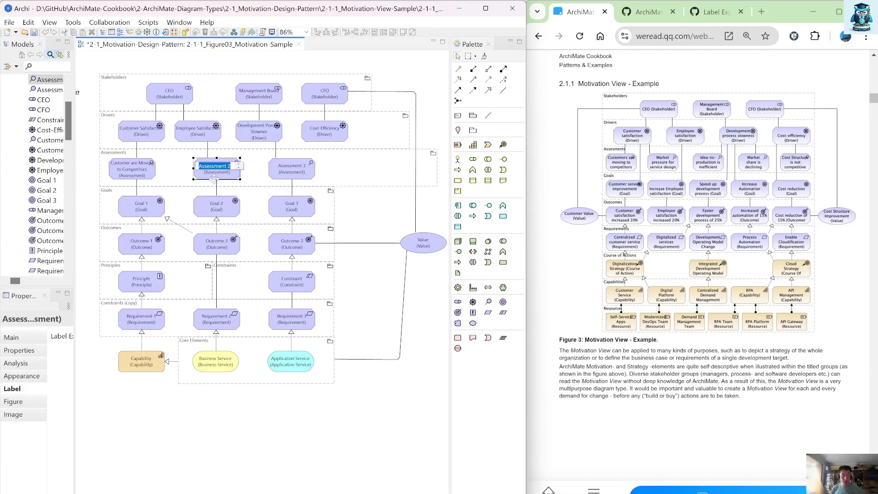
{"action": "type", "text": "Market Pre"}
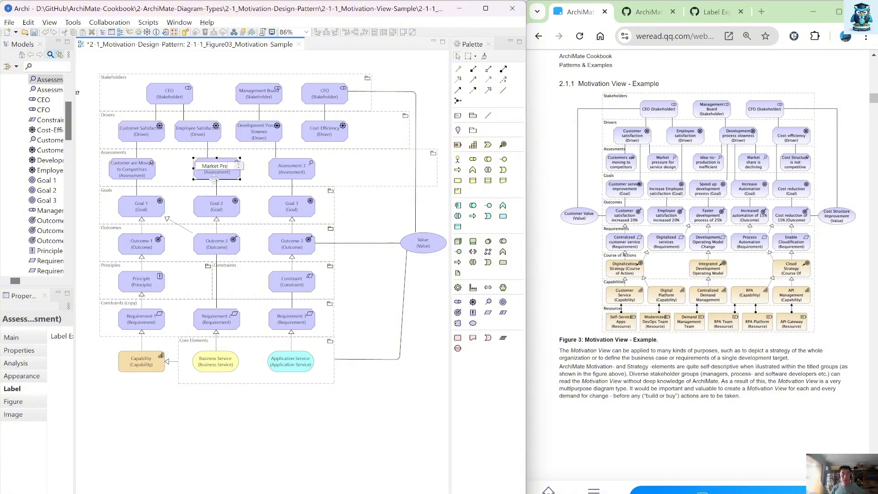
{"action": "type", "text": "ssure for Service"}
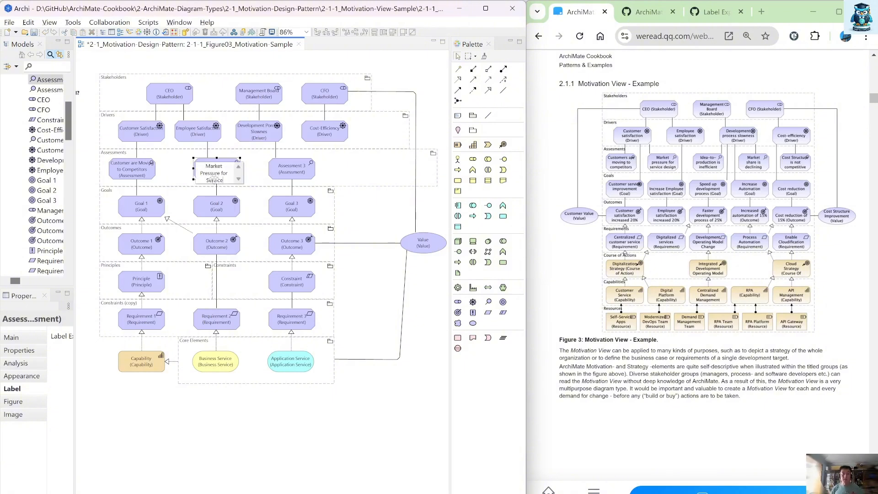
{"action": "key", "text": "Return"}
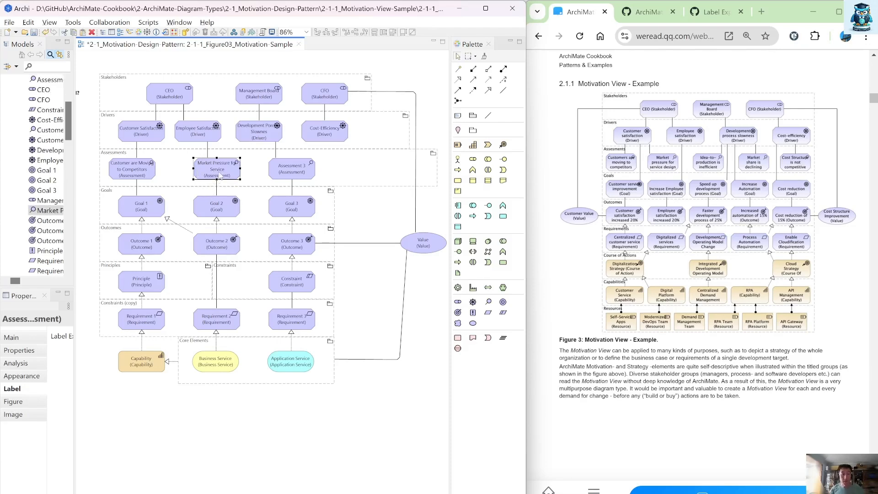
Step: Reposition the Market Pressure for Service assessment and the Employee Satisfaction driver, adjusting the association between them
{"action": "left_click_drag", "start_coordinate": [220, 178], "coordinate": [192, 178]}
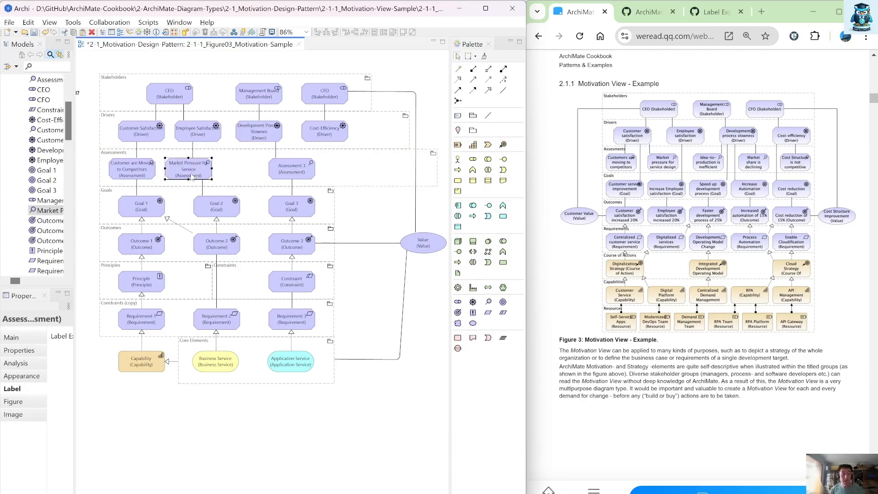
{"action": "left_click", "coordinate": [192, 150]}
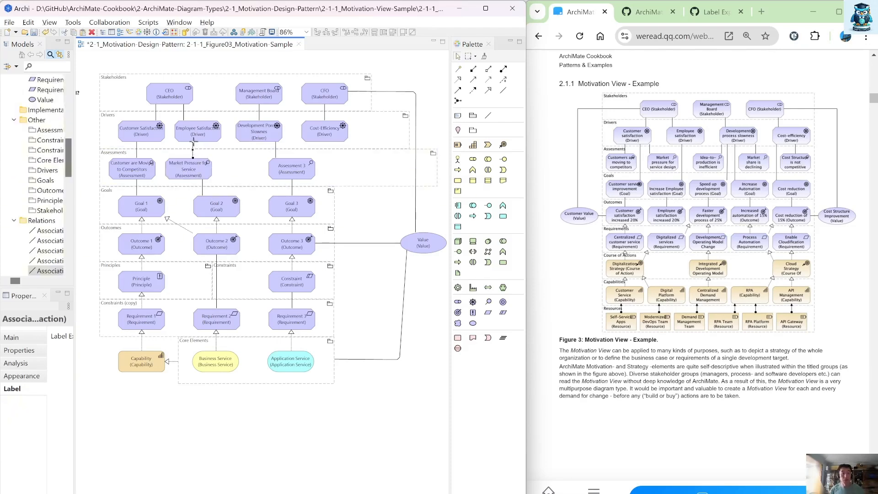
{"action": "left_click_drag", "start_coordinate": [193, 142], "coordinate": [156, 134]}
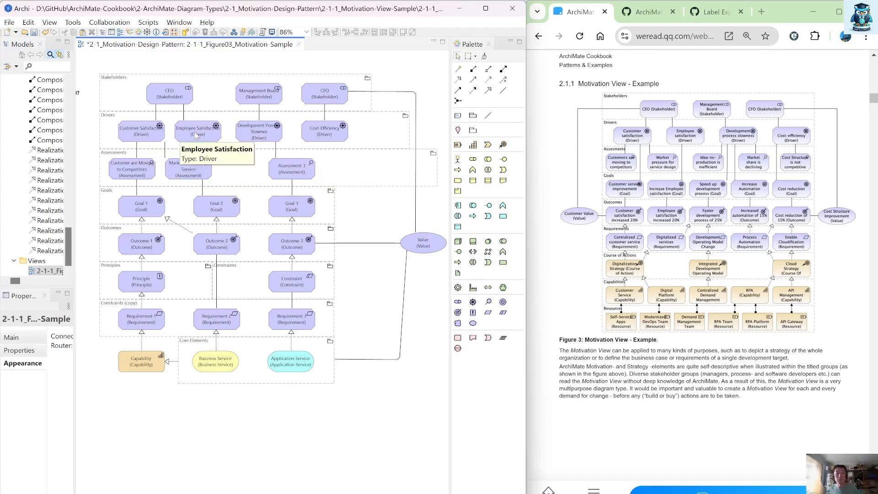
{"action": "left_click_drag", "start_coordinate": [196, 135], "coordinate": [203, 136]}
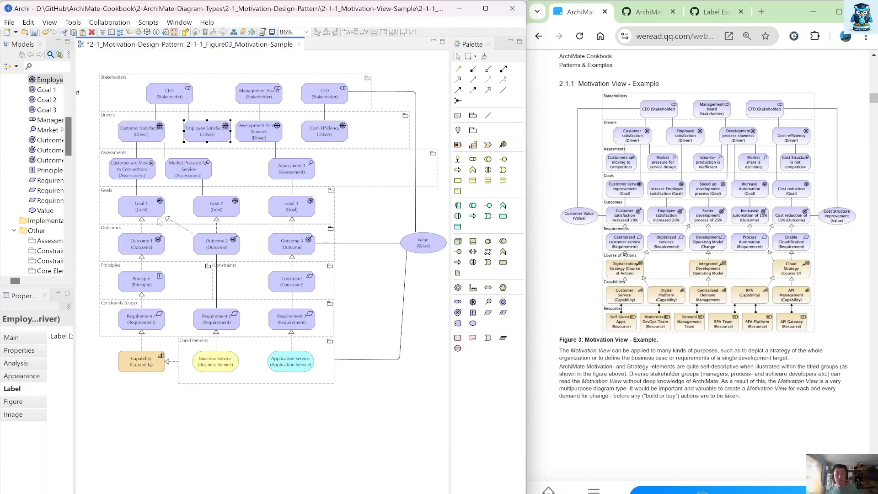
Step: Rename Goal 2 as Increase Employee Satisfaction and reroute its association from the Market Pressure for Service assessment
{"action": "left_click", "coordinate": [213, 215]}
{"action": "left_click", "coordinate": [213, 216]}
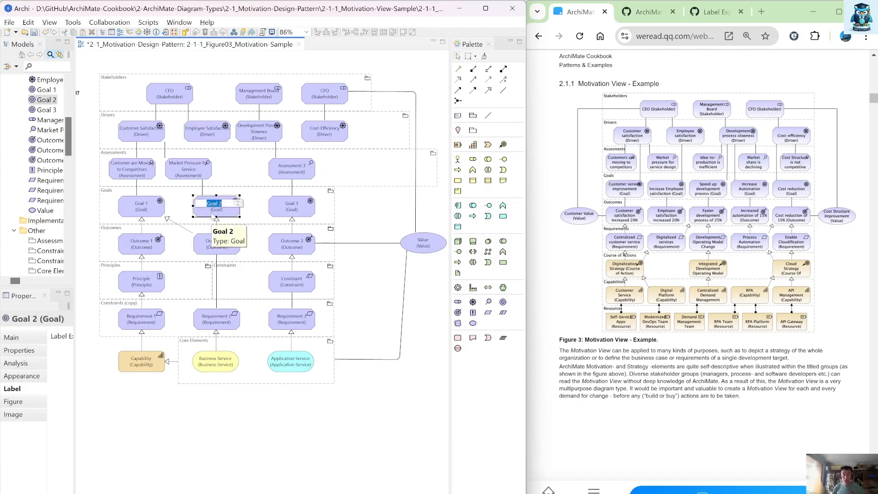
{"action": "type", "text": "Increase Employy"}
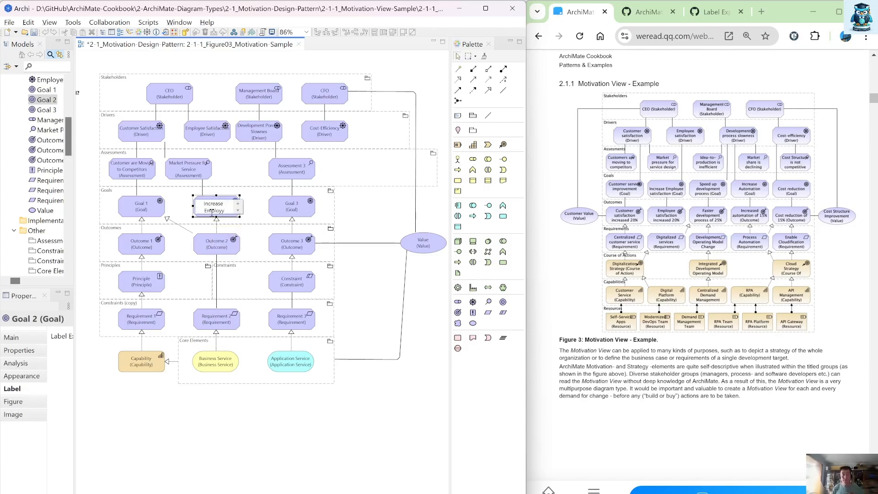
{"action": "key", "text": "BackSpace"}
{"action": "type", "text": "ee Sas"}
{"action": "type", "text": "isf"}
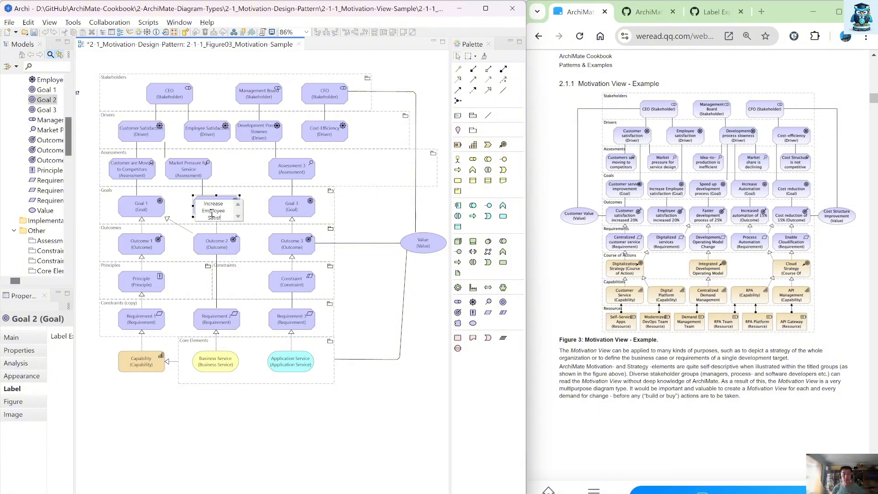
{"action": "type", "text": "action"}
{"action": "key", "text": "Return"}
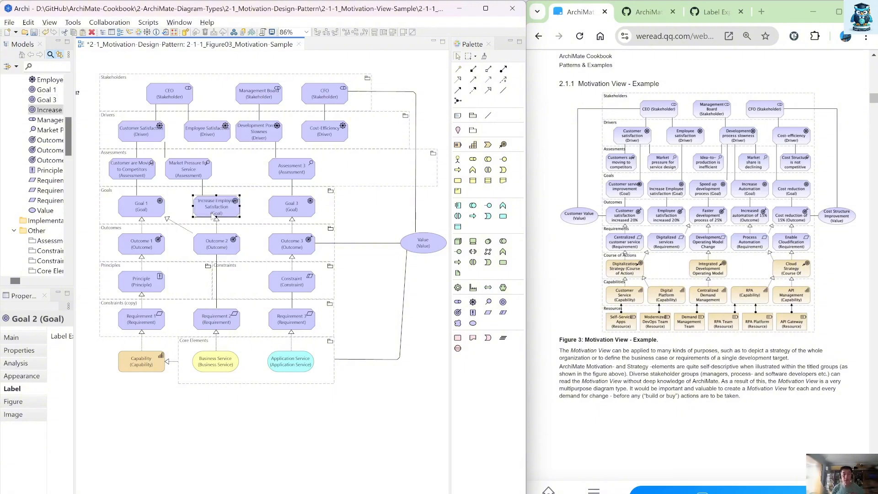
{"action": "left_click", "coordinate": [202, 190]}
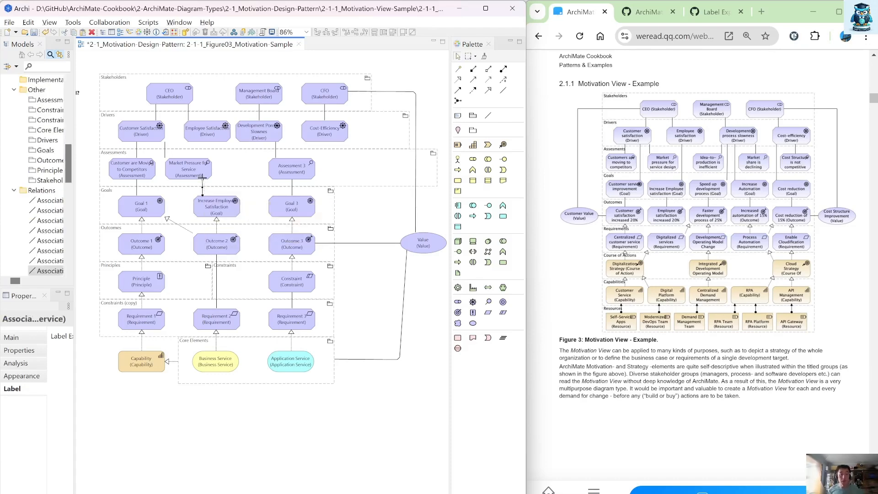
{"action": "left_click_drag", "start_coordinate": [202, 181], "coordinate": [231, 129]}
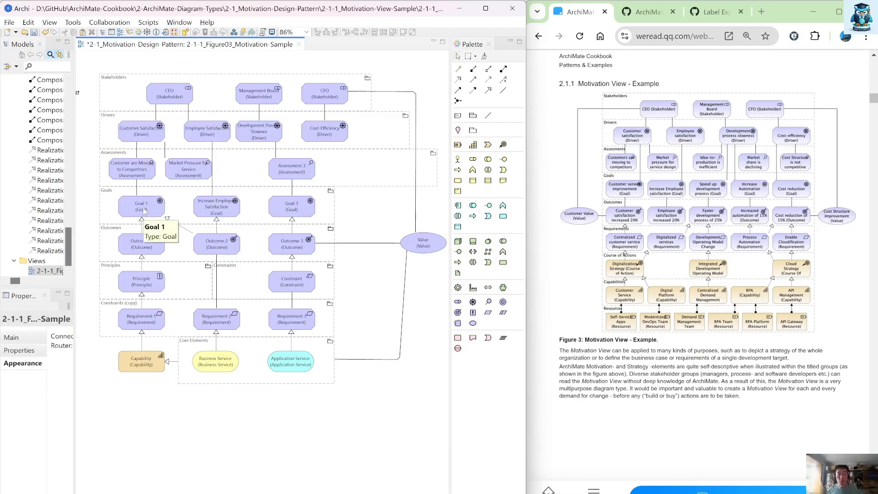
Step: Rename Goal 1 as Customer Service Improvement
{"action": "left_click", "coordinate": [144, 212]}
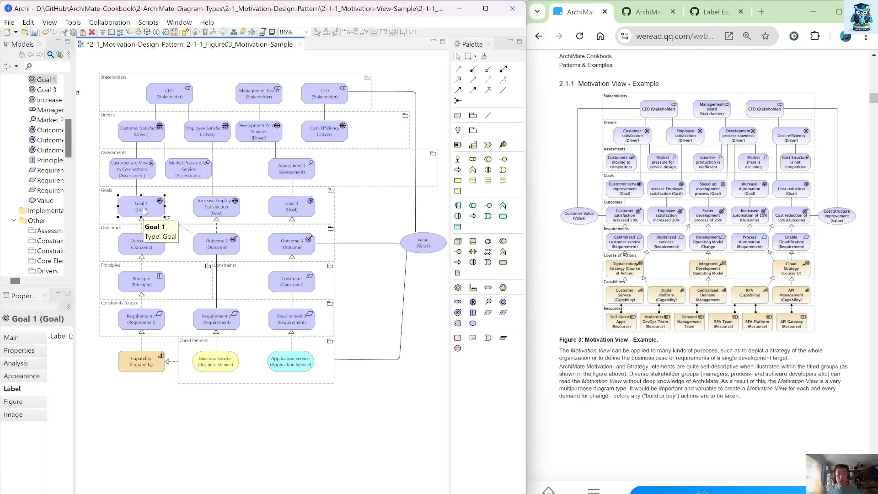
{"action": "left_click", "coordinate": [144, 211]}
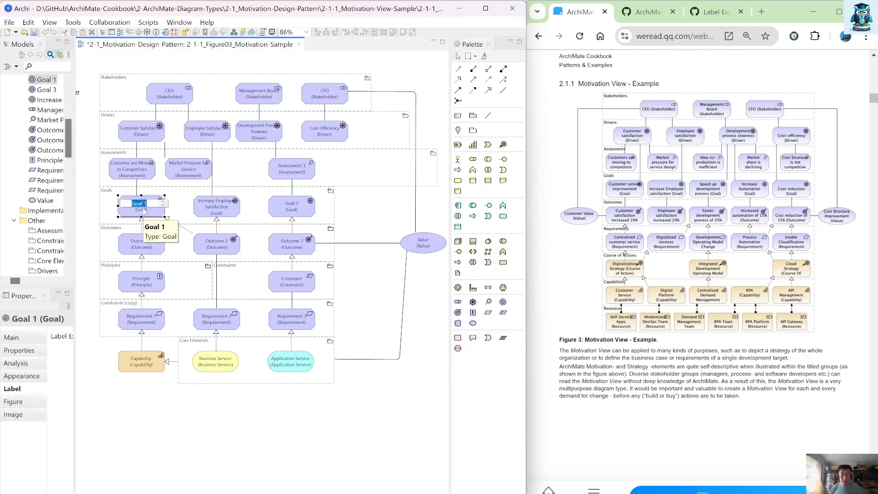
{"action": "type", "text": "Cu"}
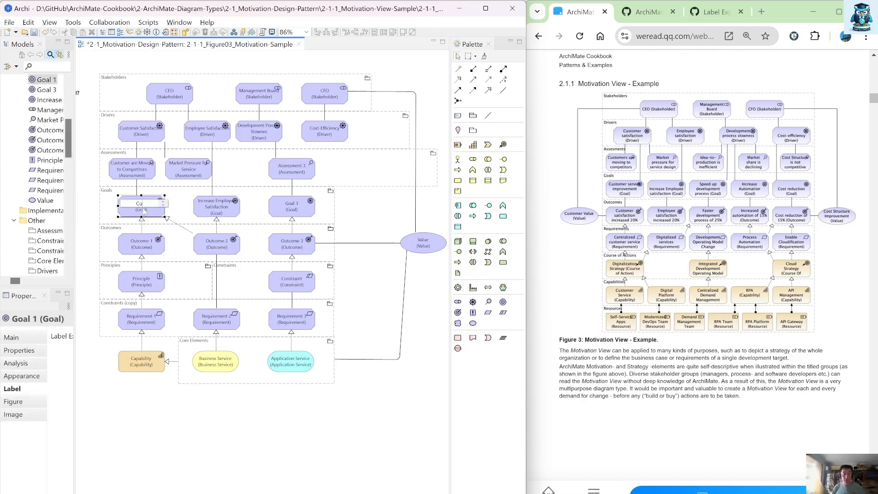
{"action": "type", "text": "stomer Service Improvement"}
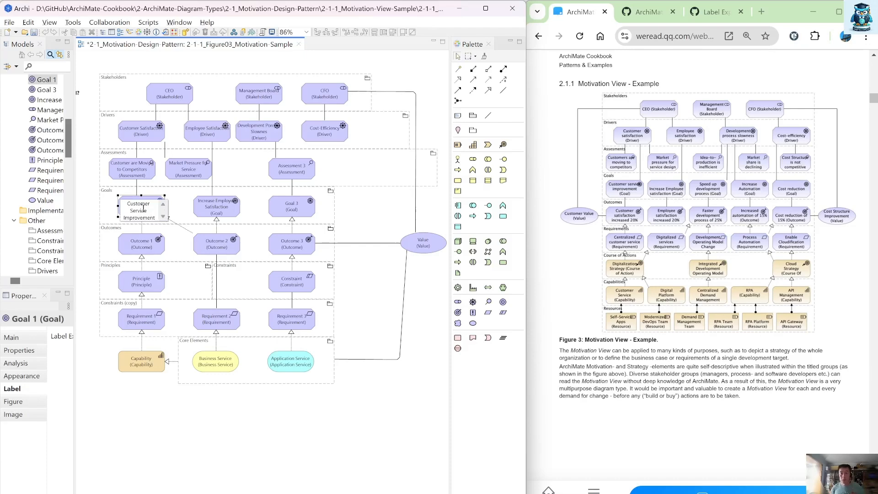
{"action": "key", "text": "Return"}
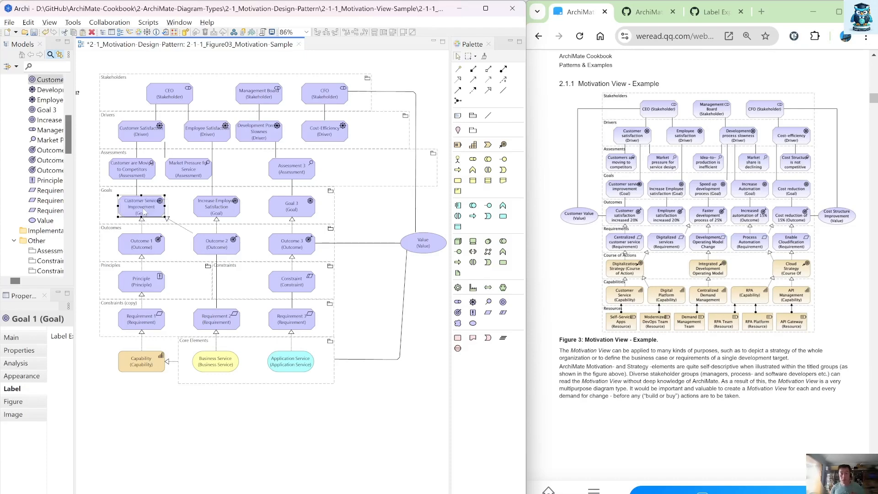
Step: Reconnect the Customer Service Improvement goal's association to the Customer Satisfaction driver
{"action": "left_click", "coordinate": [138, 185]}
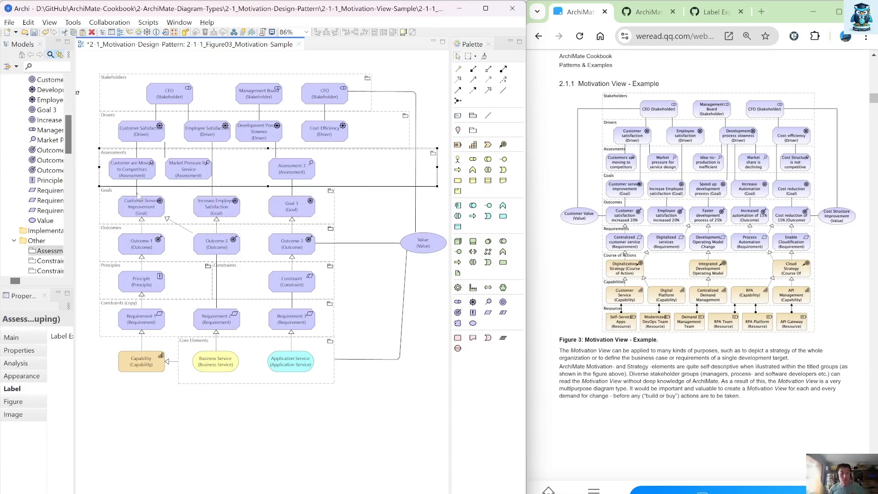
{"action": "left_click", "coordinate": [137, 185]}
{"action": "left_click", "coordinate": [138, 177]}
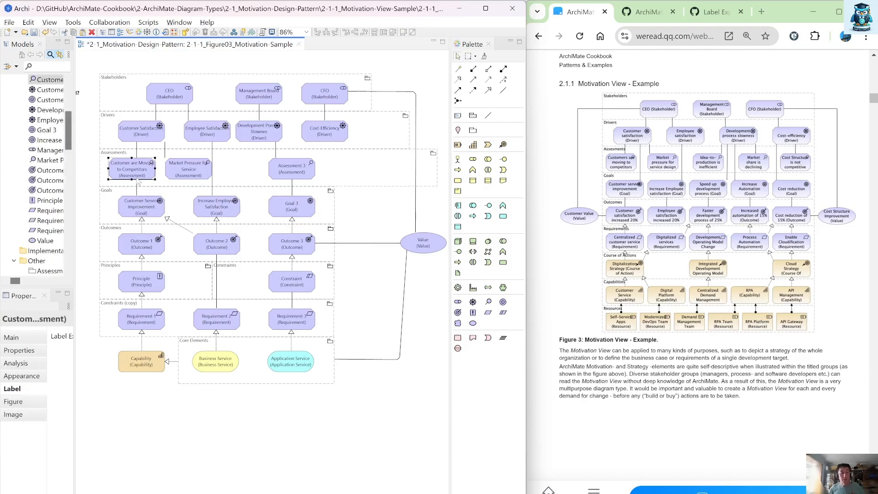
{"action": "left_click", "coordinate": [137, 185]}
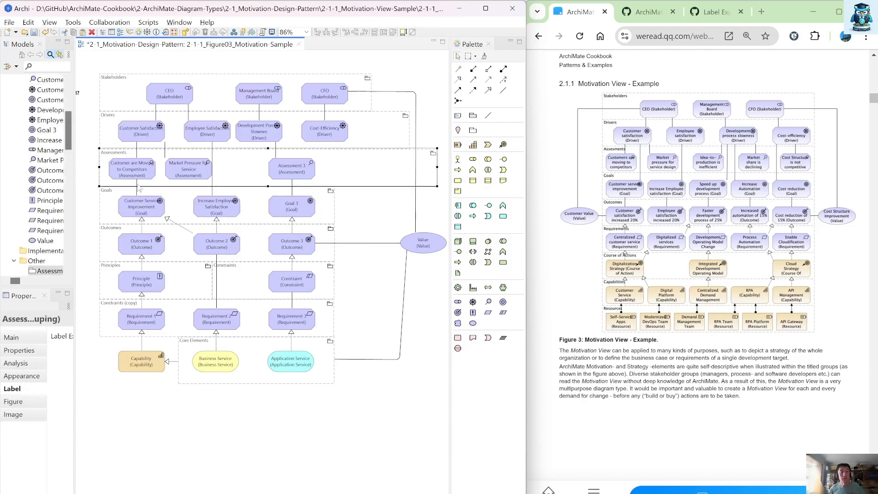
{"action": "left_click", "coordinate": [137, 185]}
{"action": "left_click_drag", "start_coordinate": [137, 181], "coordinate": [143, 132]}
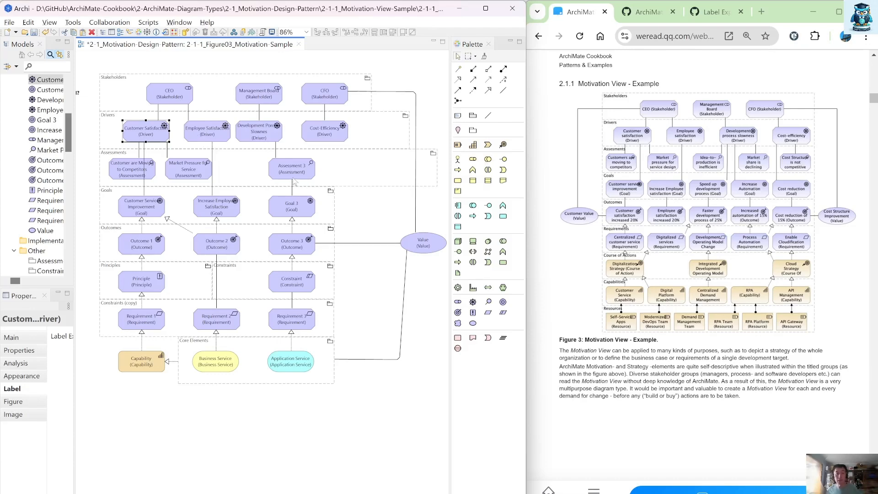
Step: Move Assessment 3 left and rename it as Idea-to-Production is Inefficient
{"action": "left_click_drag", "start_coordinate": [292, 172], "coordinate": [267, 171]}
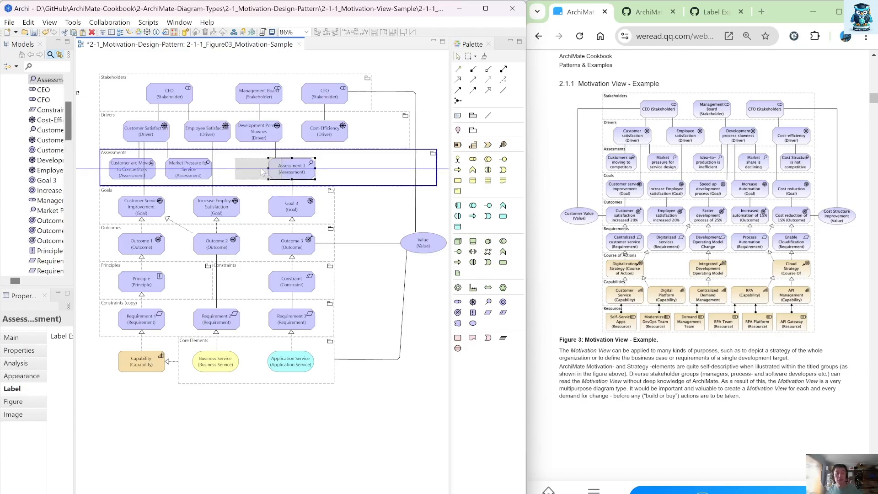
{"action": "left_click_drag", "start_coordinate": [262, 171], "coordinate": [252, 172]}
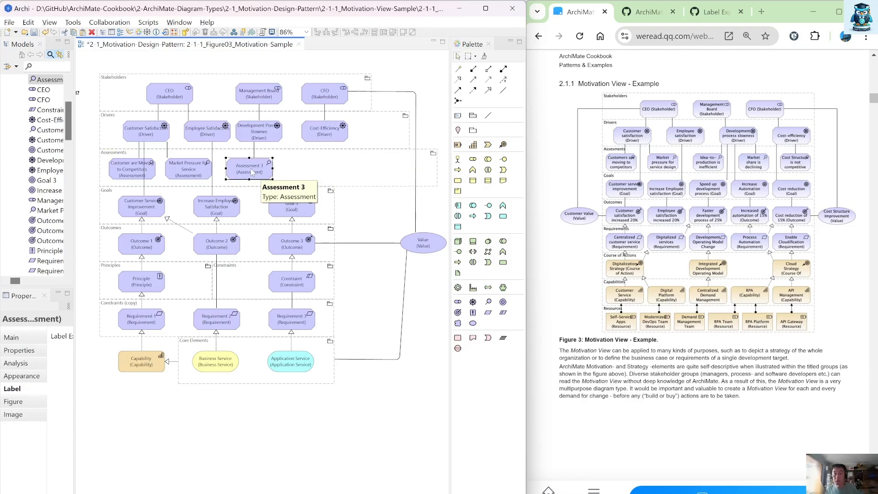
{"action": "double_click", "coordinate": [251, 173]}
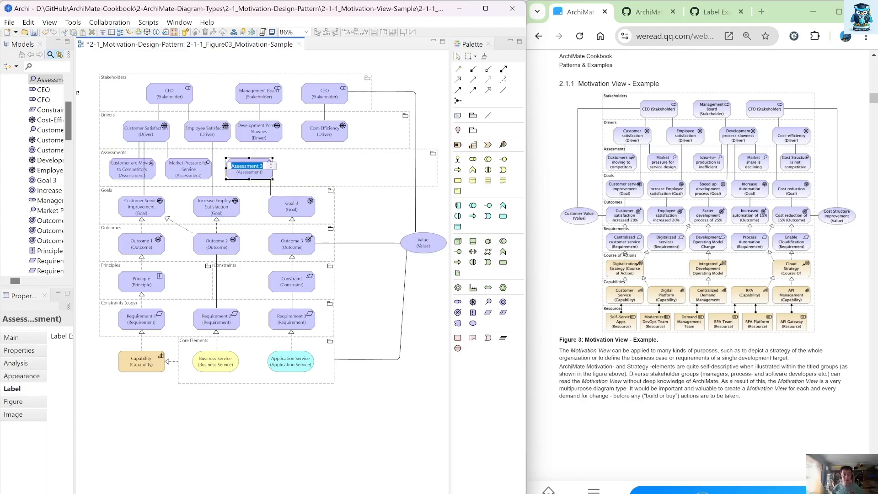
{"action": "type", "text": "Idea"}
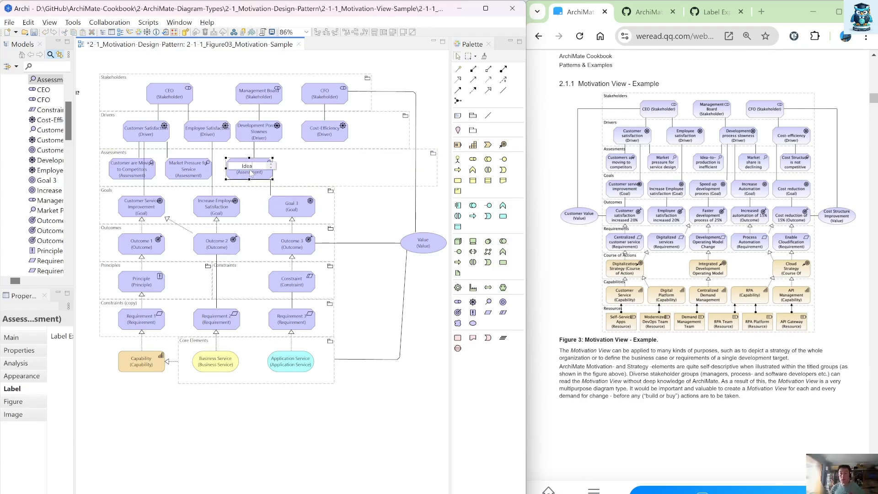
{"action": "type", "text": "-to-Produsion"}
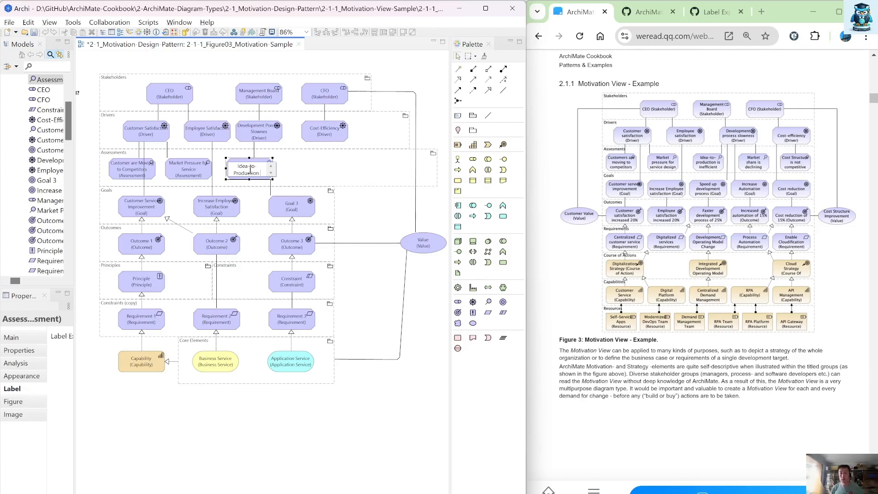
{"action": "type", "text": " is Inefficient"}
{"action": "key", "text": "Return"}
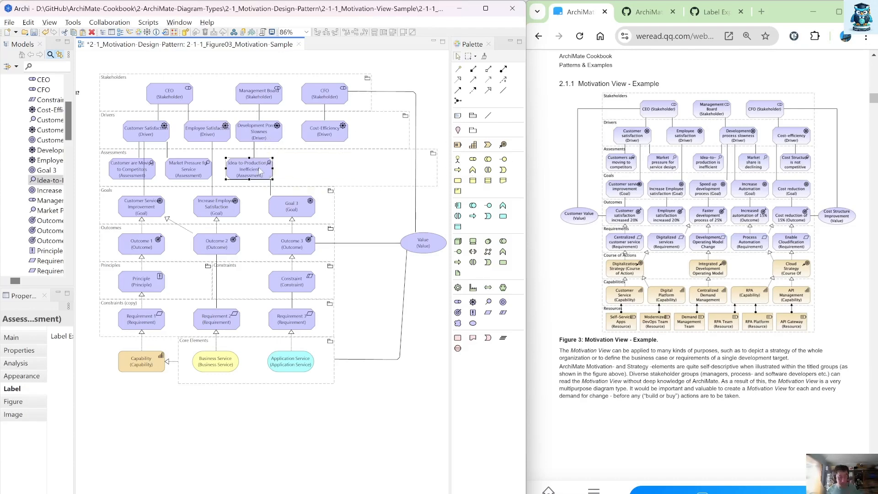
Step: Duplicate the Idea-to-Production is Inefficient assessment and place the copy to its right without creating a nesting relationship
{"action": "key", "text": "ctrl+c"}
{"action": "key", "text": "ctrl+v"}
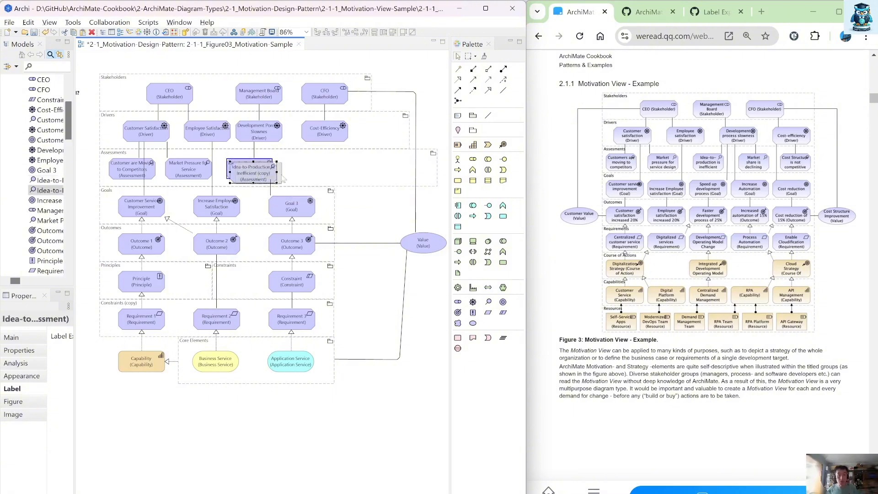
{"action": "left_click_drag", "start_coordinate": [257, 174], "coordinate": [314, 169]}
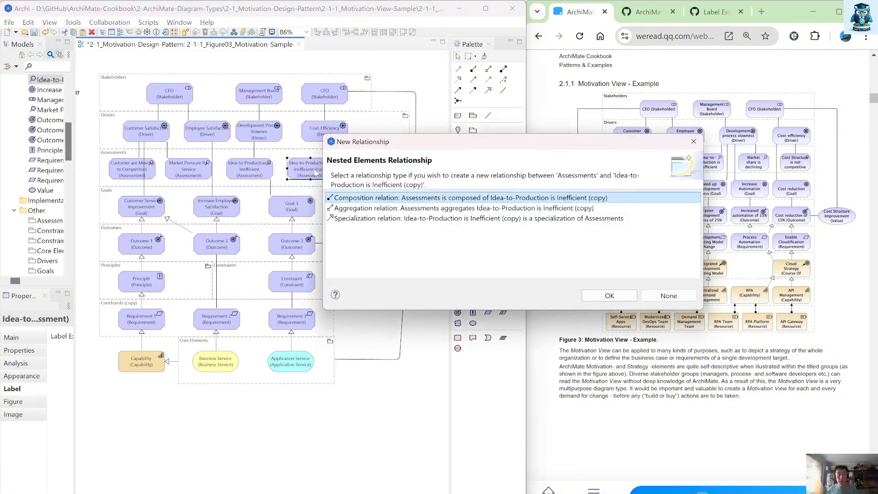
{"action": "key", "text": "Escape"}
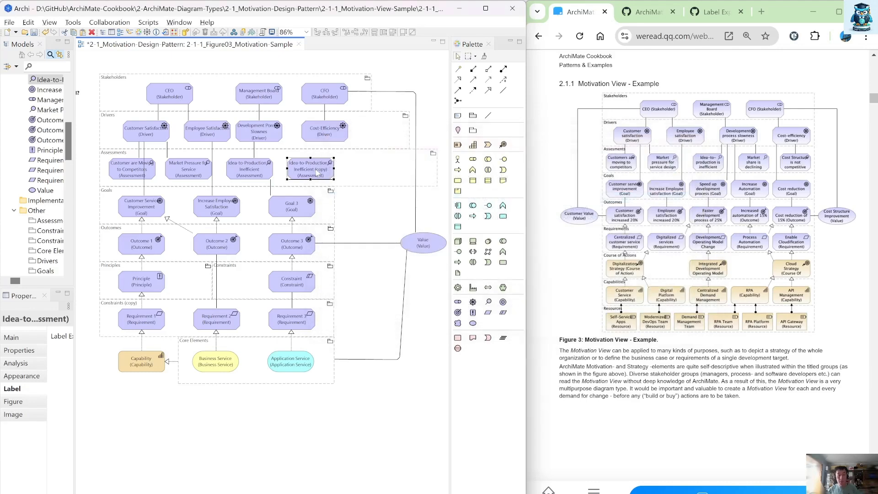
Step: Rename the copied assessment as Market Share is Declining
{"action": "double_click", "coordinate": [316, 170]}
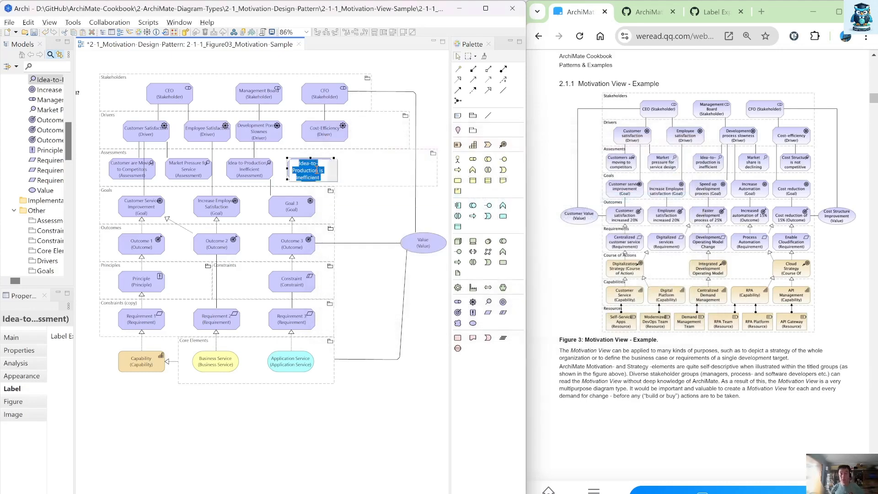
{"action": "type", "text": "Market S"}
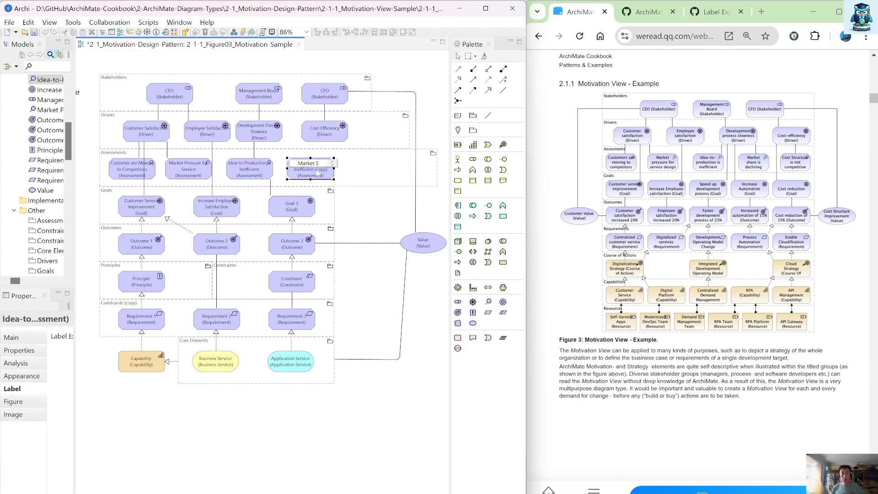
{"action": "type", "text": "hare is Dec"}
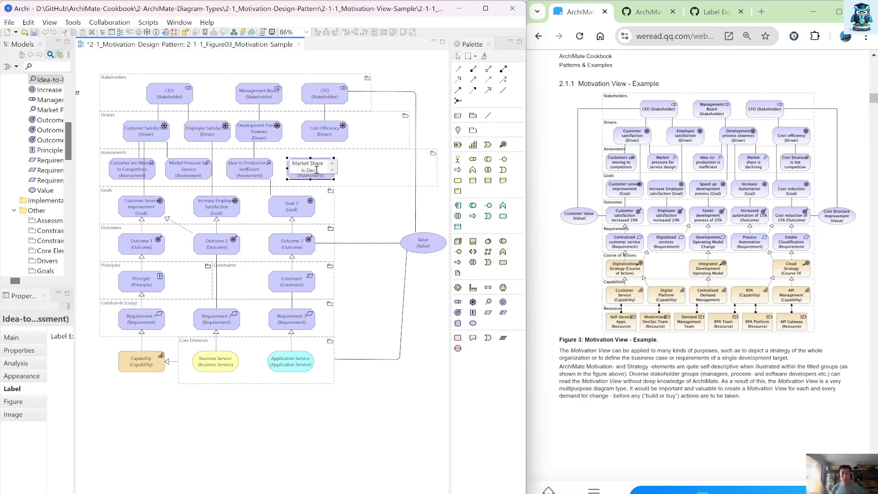
{"action": "type", "text": "l"}
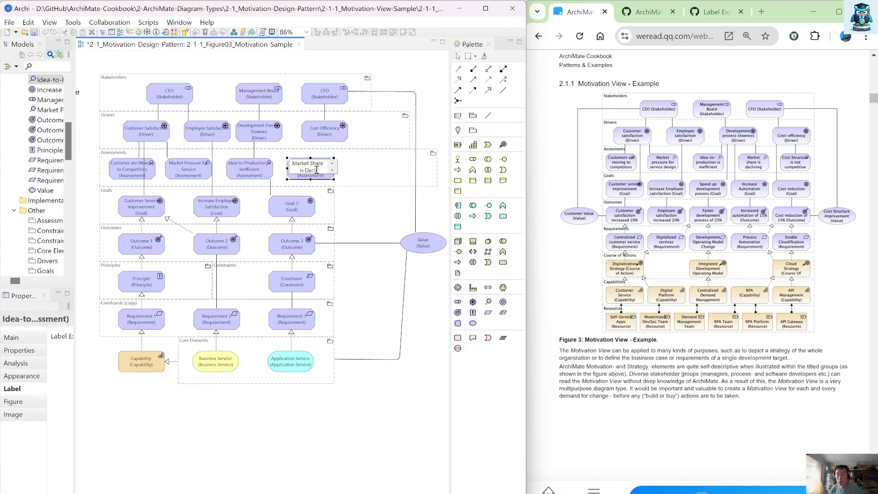
{"action": "type", "text": "ining"}
{"action": "key", "text": "Return"}
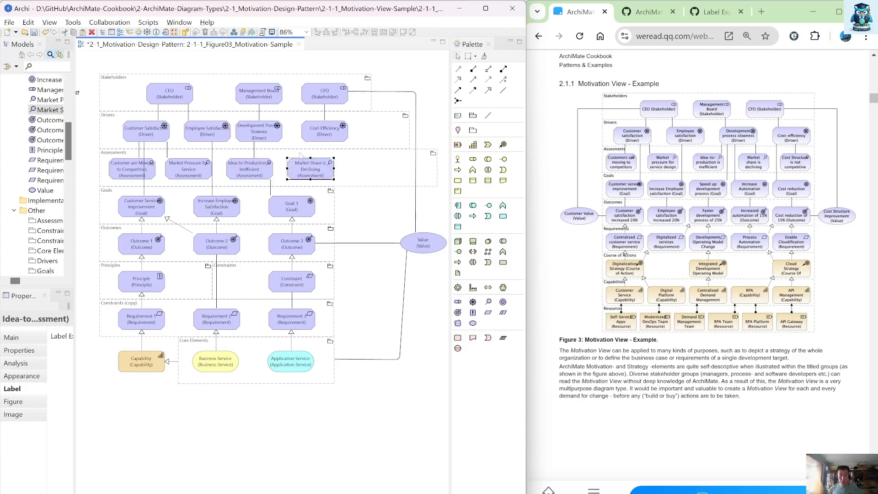
Step: Connect the Market Share is Declining assessment to the Development Process Slowness driver with an association
{"action": "left_click", "coordinate": [503, 90]}
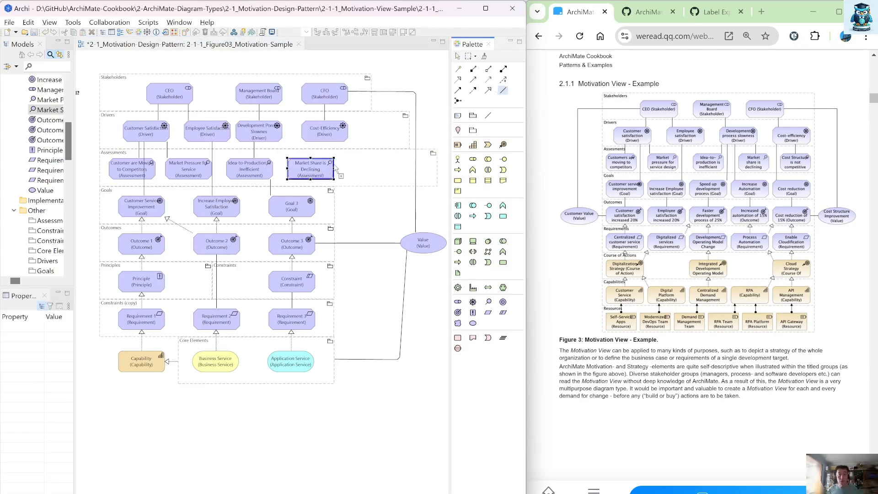
{"action": "left_click", "coordinate": [336, 169]}
{"action": "left_click", "coordinate": [276, 132]}
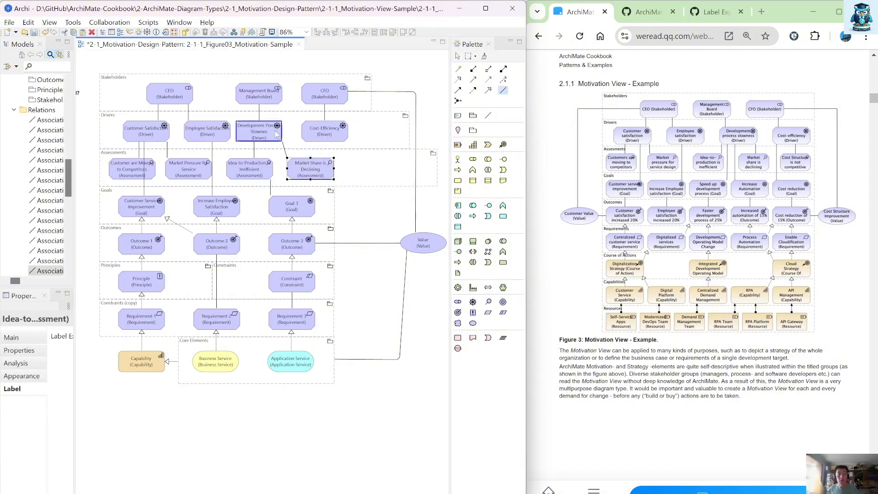
Step: Nudge the Development Process Slowness driver slightly right and widen the Goals group toward the Value element
{"action": "left_click_drag", "start_coordinate": [266, 131], "coordinate": [275, 131]}
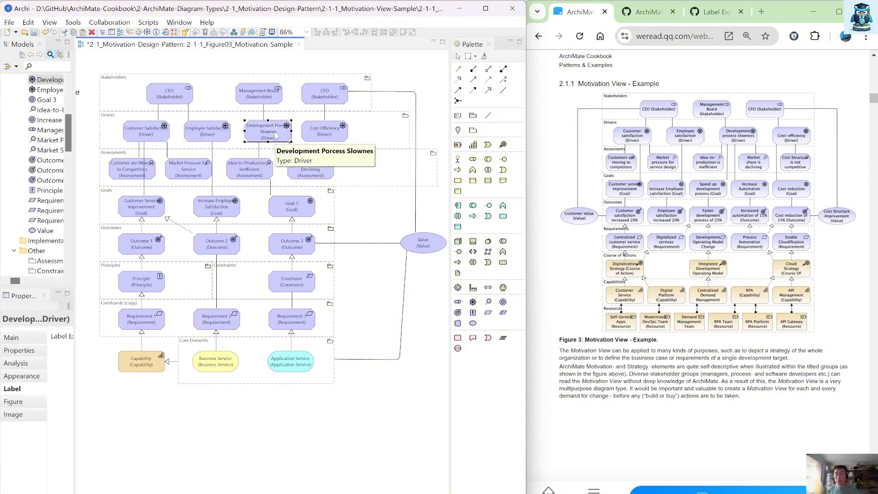
{"action": "left_click", "coordinate": [333, 211]}
{"action": "left_click_drag", "start_coordinate": [334, 205], "coordinate": [446, 217]}
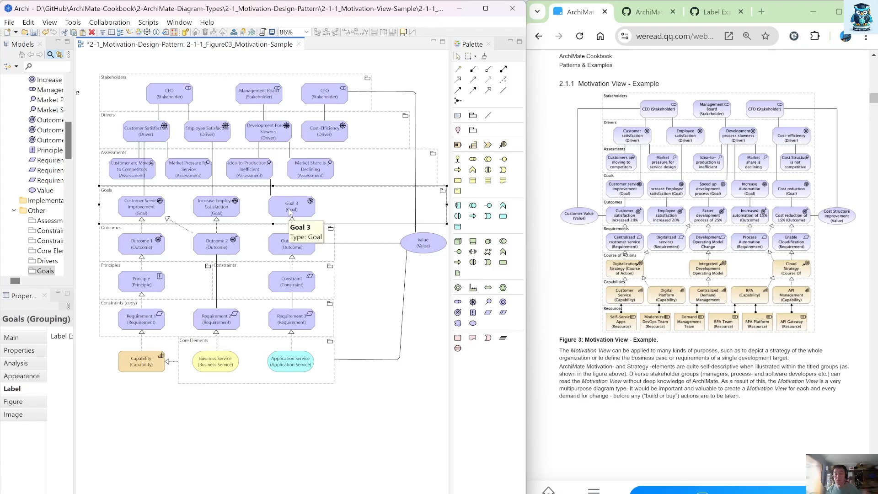
Step: Move Goal 3 slightly left and rename it as Speed up Development Process
{"action": "left_click_drag", "start_coordinate": [290, 211], "coordinate": [274, 208]}
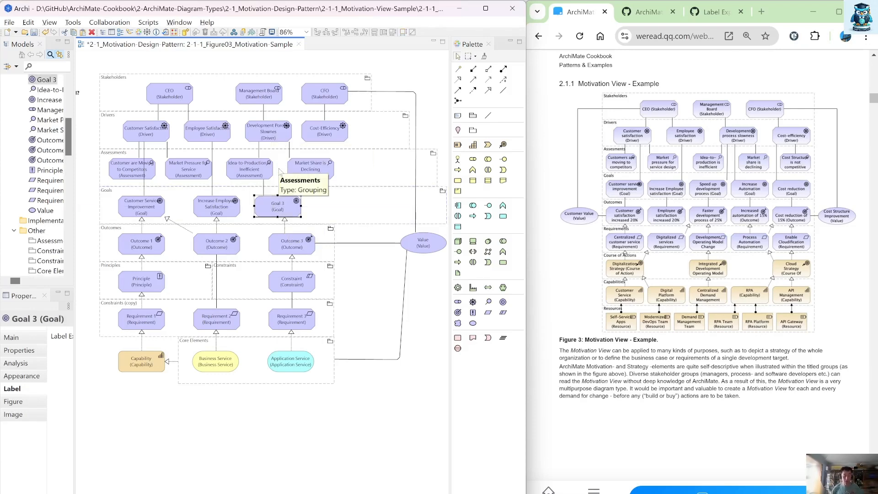
{"action": "key", "text": "F2"}
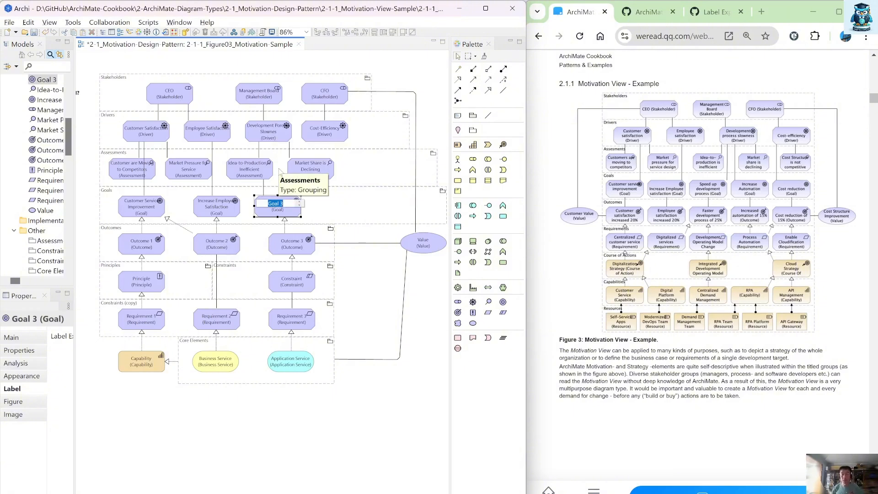
{"action": "type", "text": "Speed up De"}
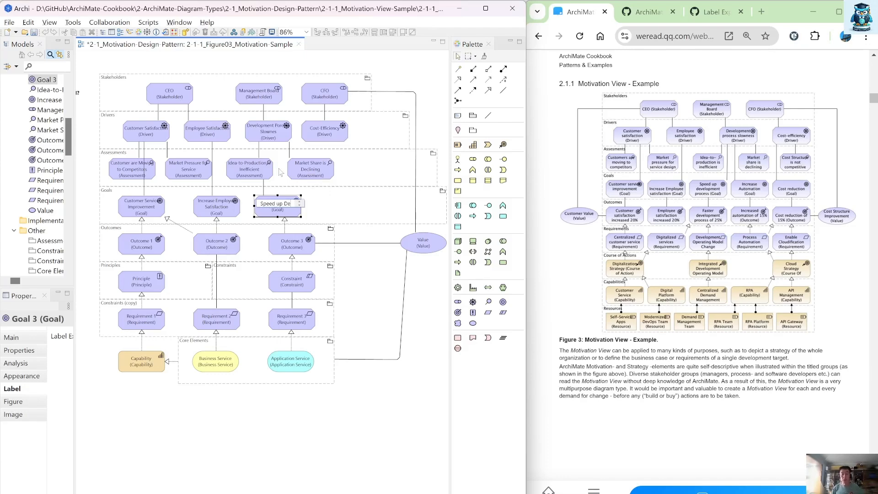
{"action": "type", "text": "velopment"}
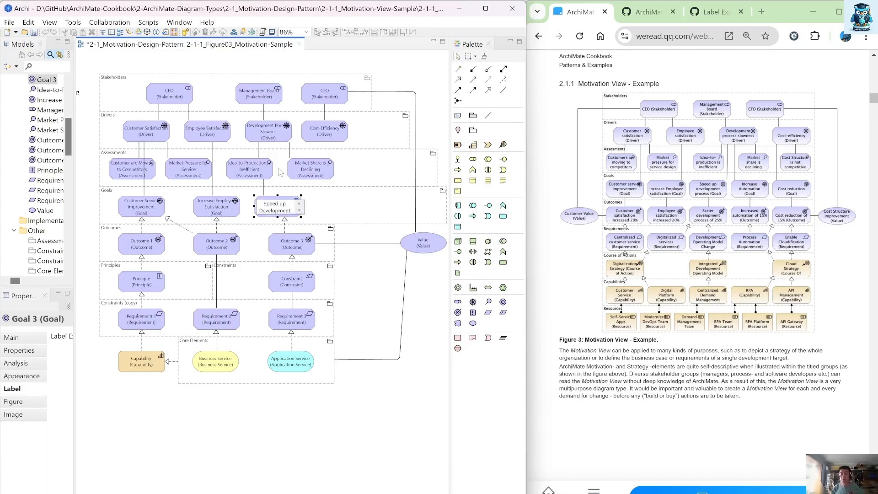
{"action": "type", "text": " Process"}
{"action": "key", "text": "Return"}
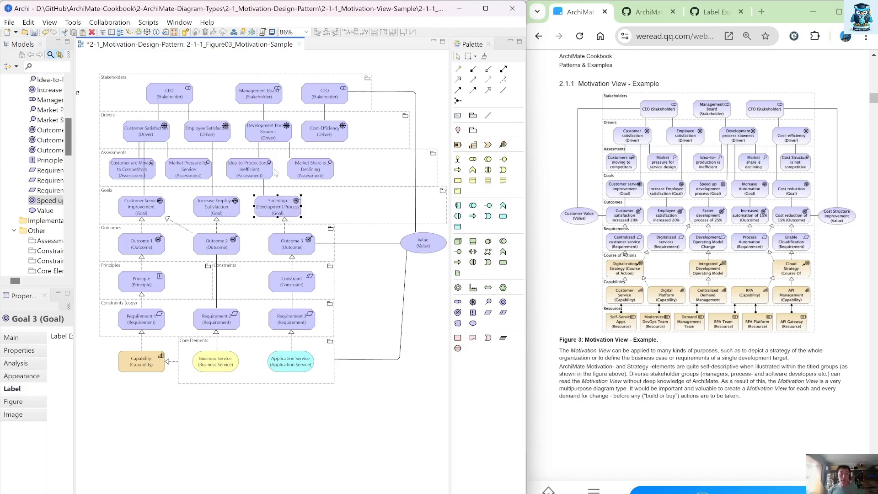
Step: Adjust the Idea-to-Production is Inefficient association line and move the Increase Employee Satisfaction goal slightly left
{"action": "left_click", "coordinate": [263, 188]}
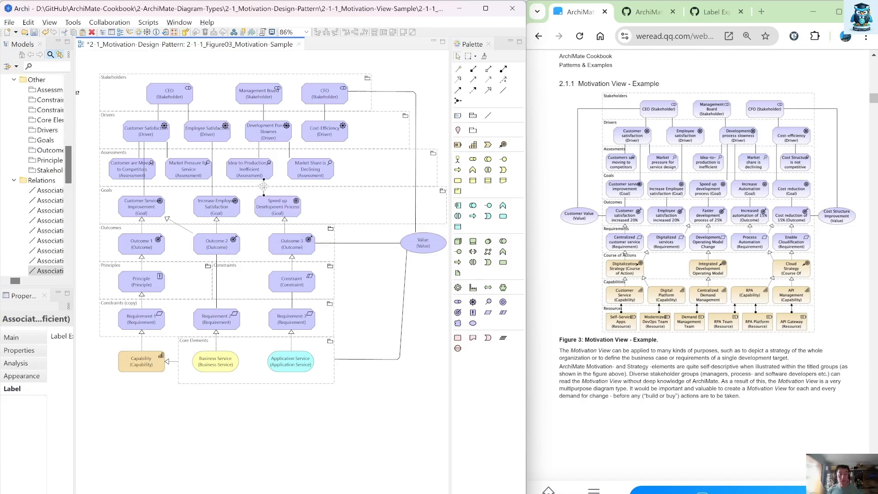
{"action": "left_click_drag", "start_coordinate": [263, 180], "coordinate": [274, 141]}
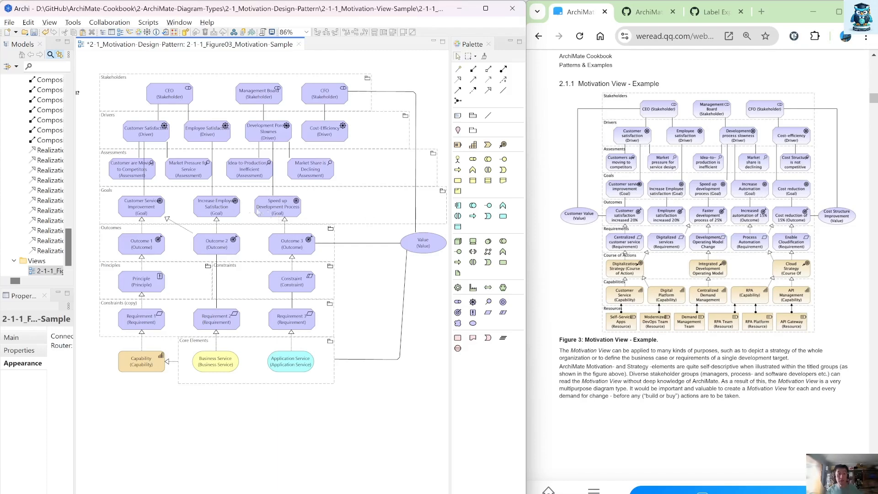
{"action": "left_click_drag", "start_coordinate": [223, 209], "coordinate": [210, 209]}
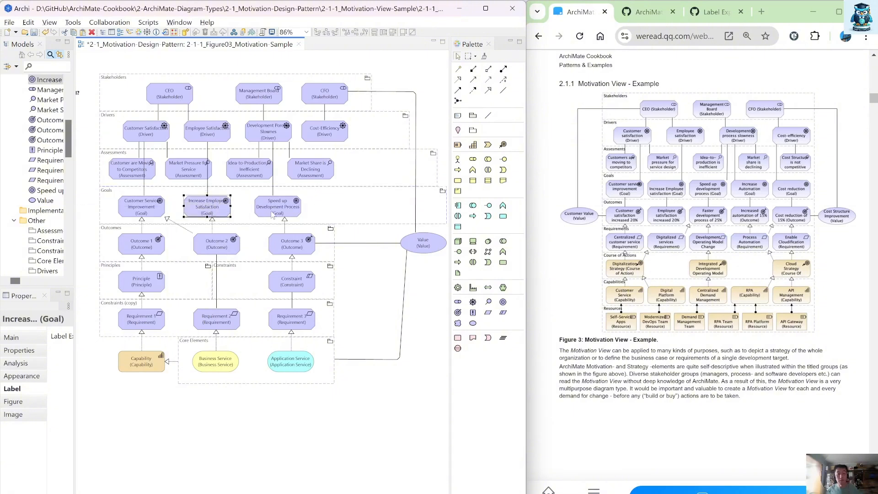
Step: Duplicate the Speed up Development Process goal, place the copy to its right, and accept the composition relationship with the Goals group
{"action": "left_click_drag", "start_coordinate": [273, 215], "coordinate": [323, 210]}
{"action": "key", "text": "ctrl+c"}
{"action": "key", "text": "ctrl+v"}
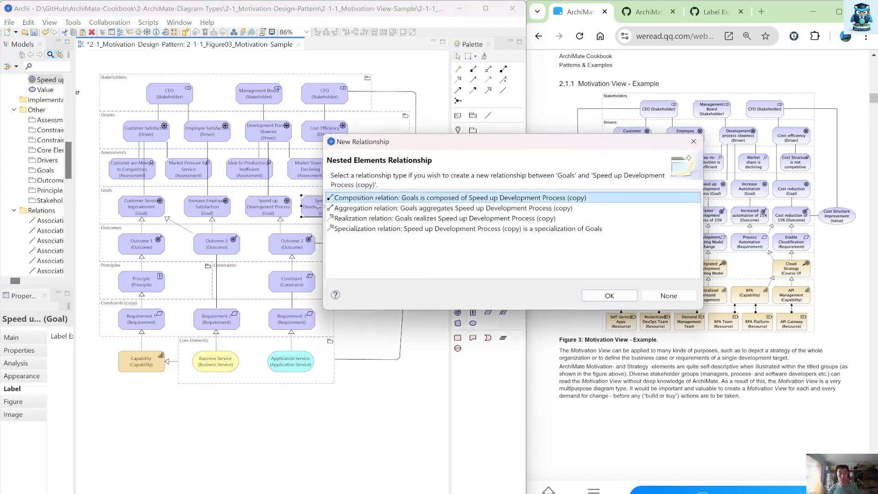
{"action": "left_click", "coordinate": [611, 298]}
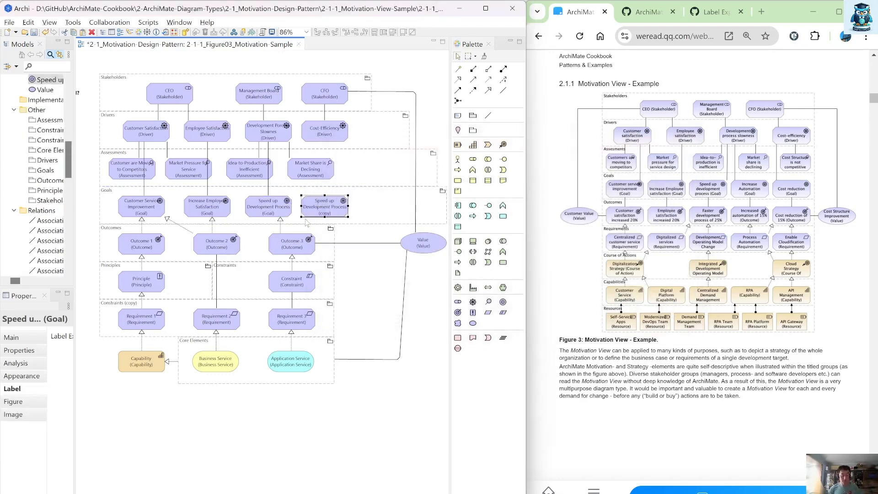
Step: Rename the copied goal as Increase Automation
{"action": "key", "text": "F2"}
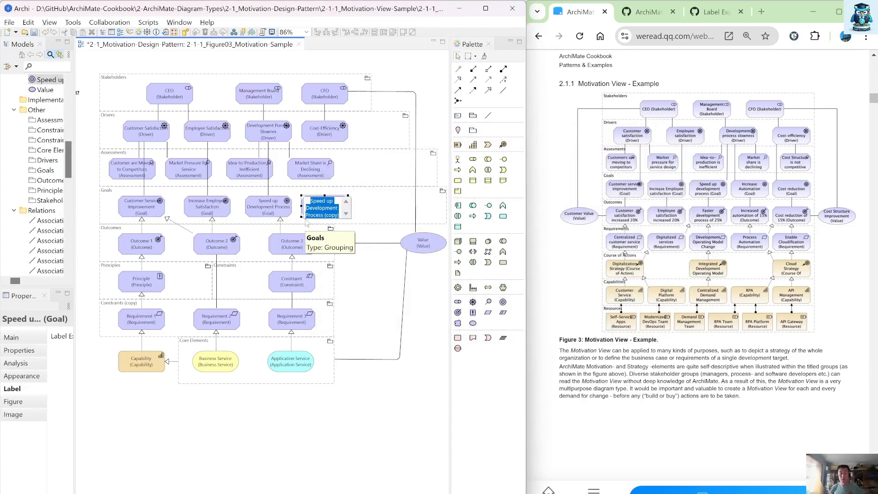
{"action": "type", "text": "Incr"}
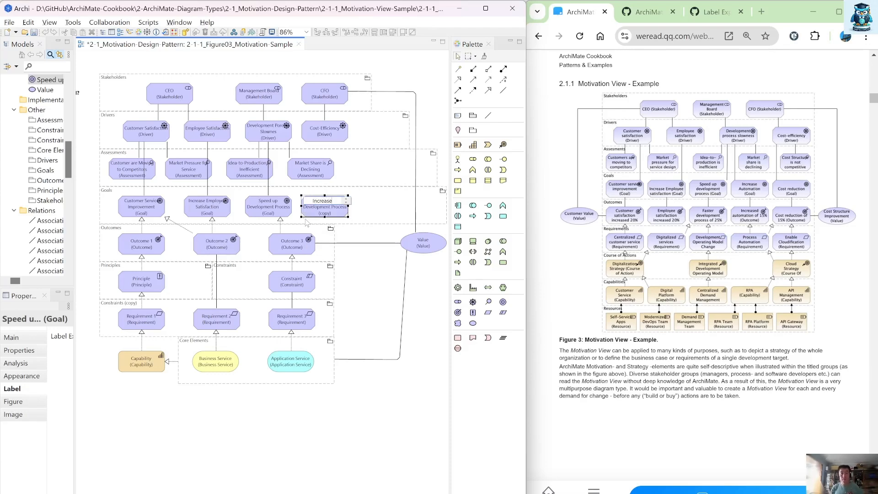
{"action": "type", "text": "ease Automation"}
{"action": "key", "text": "Return"}
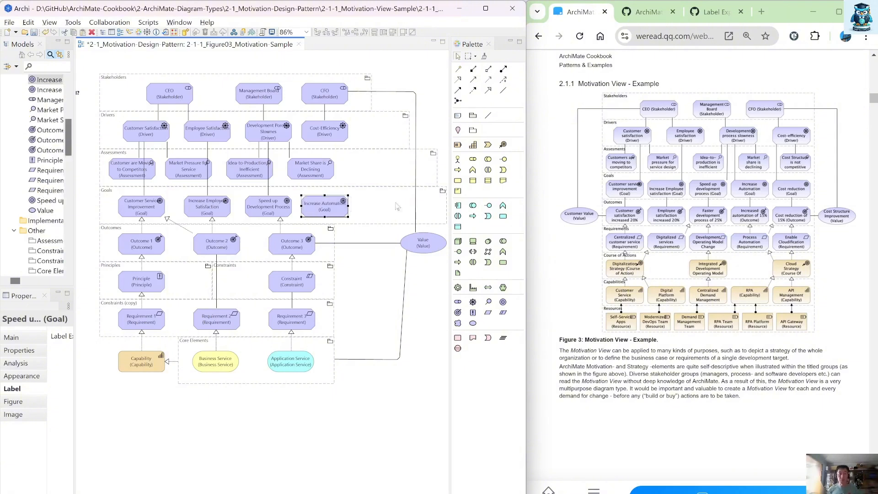
Step: Connect the Increase Automation goal to the Development Process Slowness driver with an association
{"action": "left_click", "coordinate": [503, 90]}
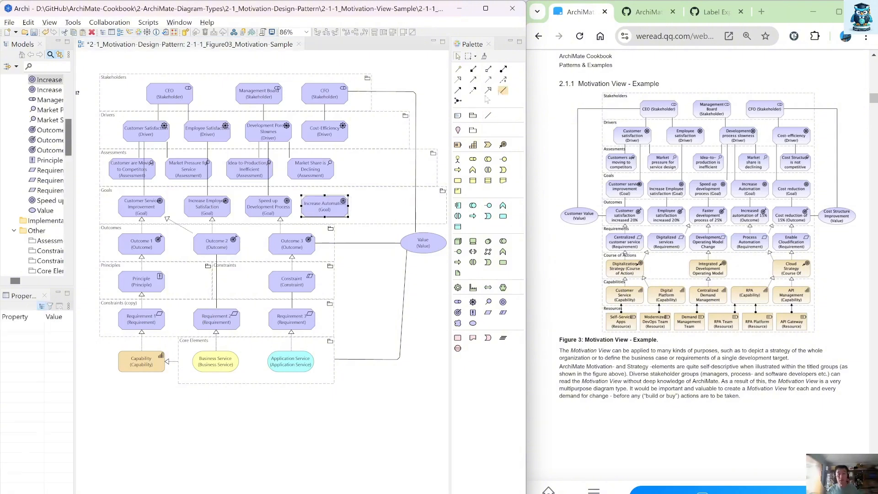
{"action": "left_click", "coordinate": [310, 205]}
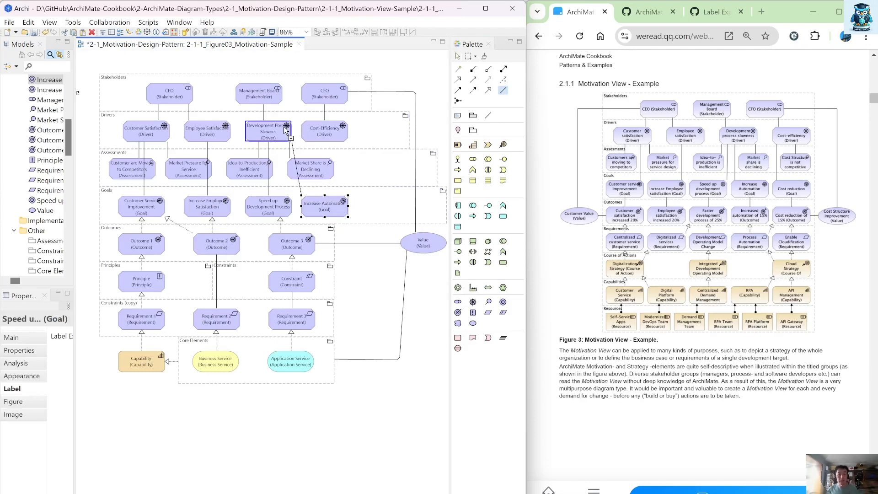
{"action": "left_click", "coordinate": [289, 133]}
Step: Widen the Stakeholders group and shift the Cost-Efficiency driver, CFO and Management Board stakeholders to the right
{"action": "left_click_drag", "start_coordinate": [288, 133], "coordinate": [366, 137]}
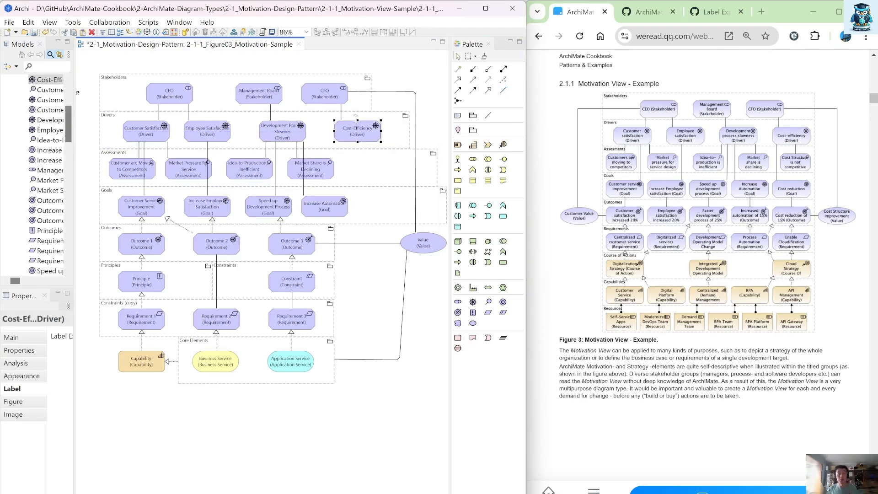
{"action": "left_click", "coordinate": [370, 98]}
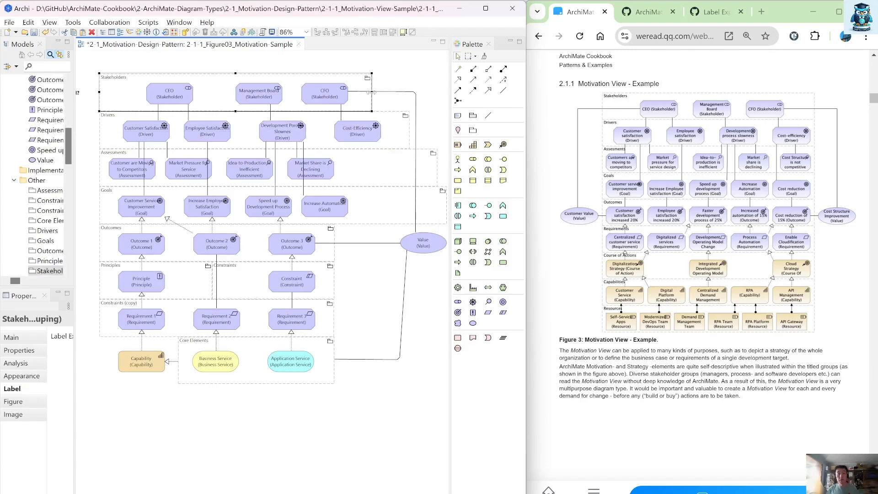
{"action": "left_click_drag", "start_coordinate": [371, 93], "coordinate": [442, 93]}
{"action": "left_click", "coordinate": [346, 100]}
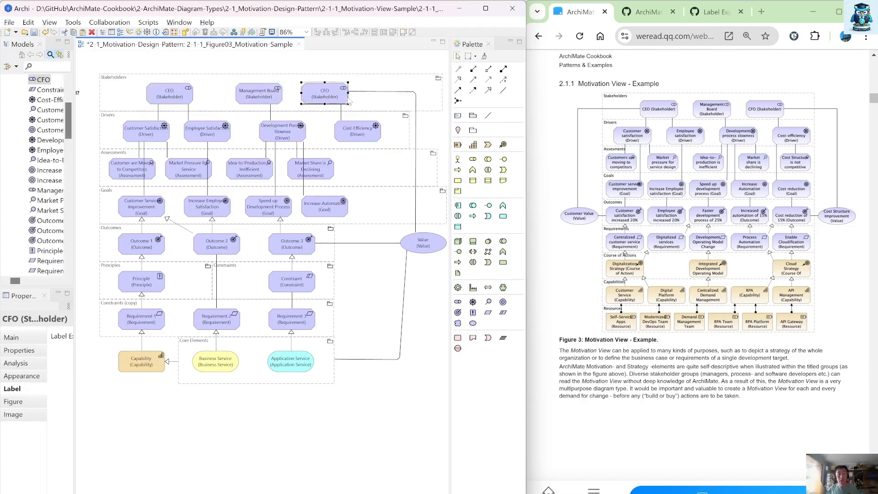
{"action": "left_click_drag", "start_coordinate": [349, 101], "coordinate": [381, 100]}
{"action": "left_click_drag", "start_coordinate": [273, 95], "coordinate": [304, 94]}
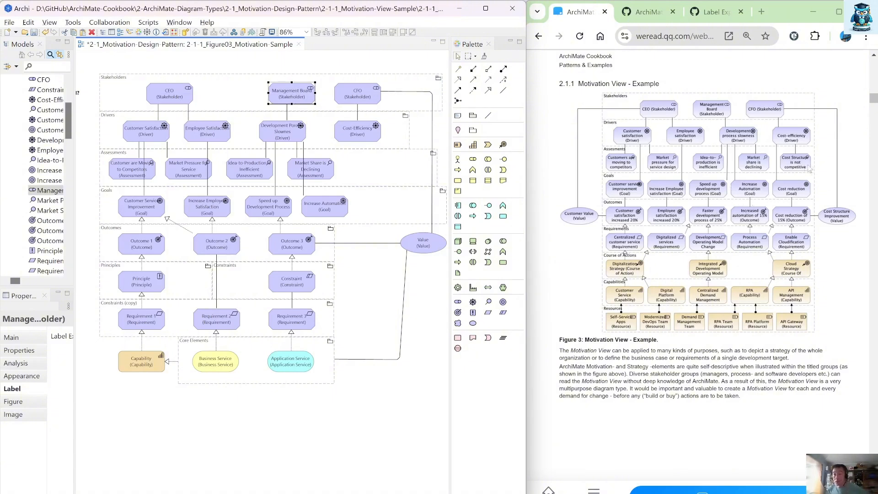
Step: Duplicate the Market Share is Declining assessment and place the copy to its right without a nesting relationship
{"action": "left_click", "coordinate": [321, 181]}
{"action": "key", "text": "ctrl+c"}
{"action": "key", "text": "ctrl+v"}
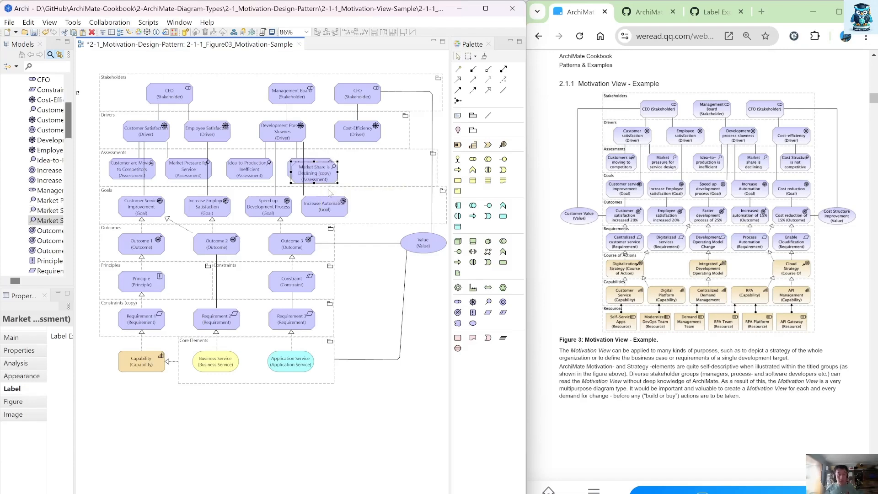
{"action": "left_click_drag", "start_coordinate": [328, 180], "coordinate": [387, 175]}
{"action": "key", "text": "Escape"}
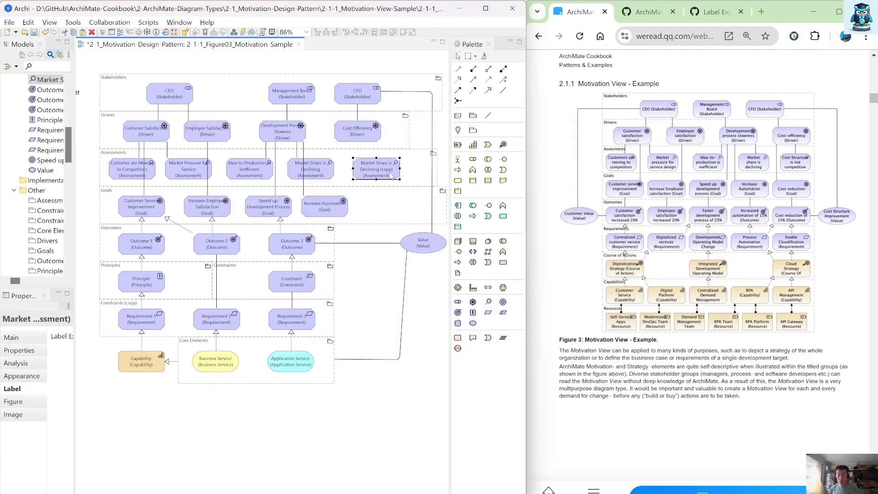
Step: Rename the copied assessment as Cost Structure is not Competitive
{"action": "double_click", "coordinate": [390, 176]}
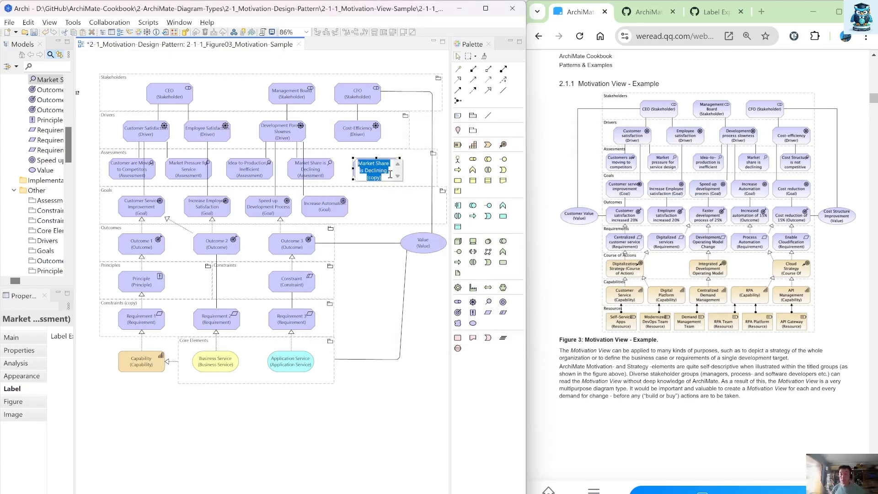
{"action": "type", "text": "C"}
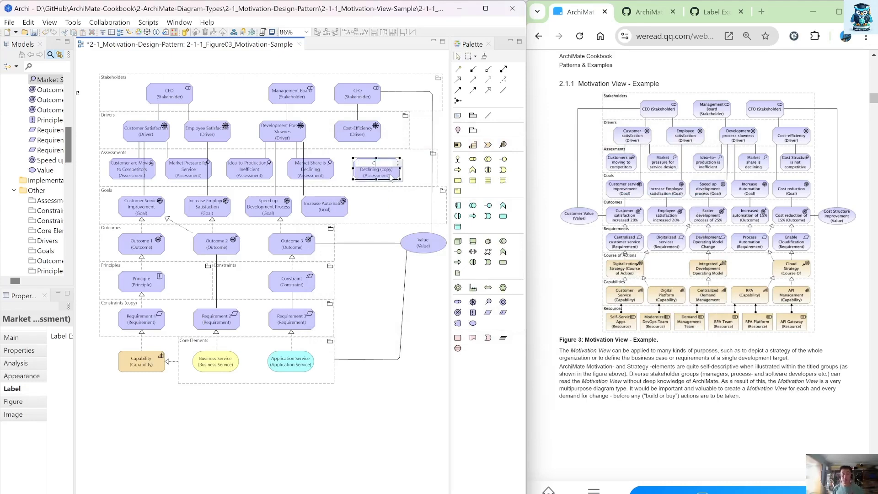
{"action": "type", "text": "ost Structure is"}
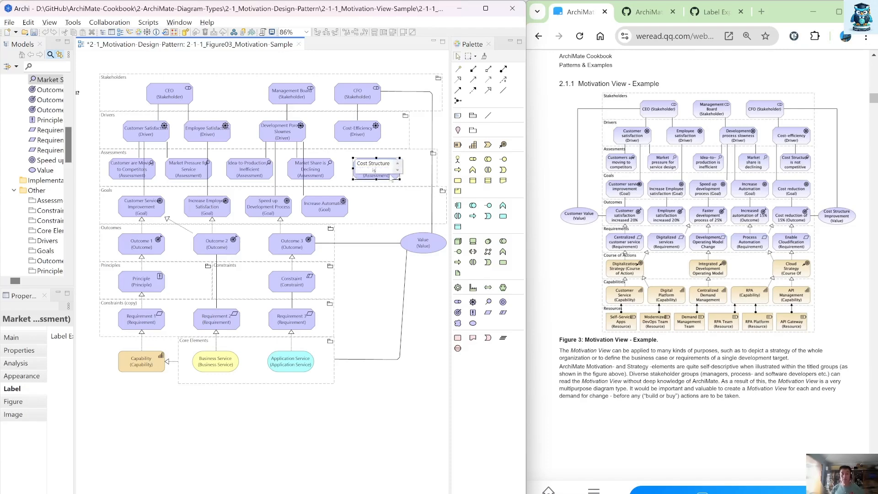
{"action": "type", "text": " not Competitive"}
{"action": "key", "text": "Return"}
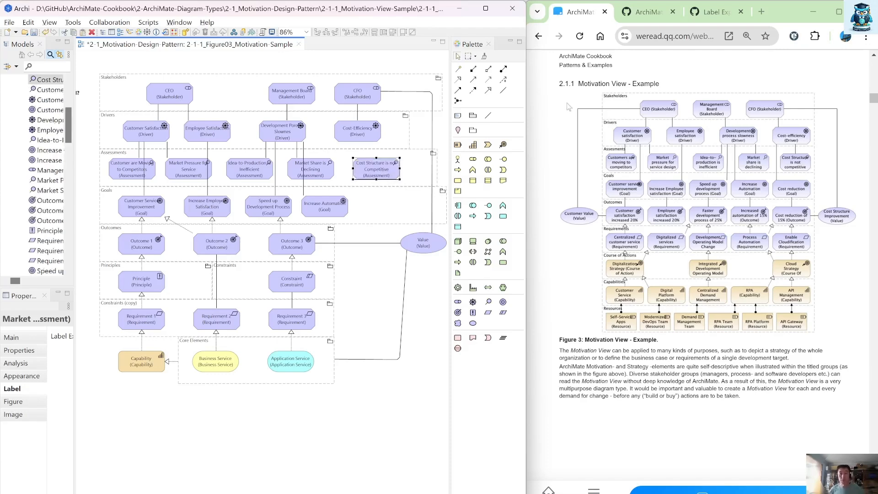
Step: Connect the Cost Structure is not Competitive assessment to the Cost-Efficiency driver with an association
{"action": "left_click", "coordinate": [503, 90]}
{"action": "left_click", "coordinate": [376, 169]}
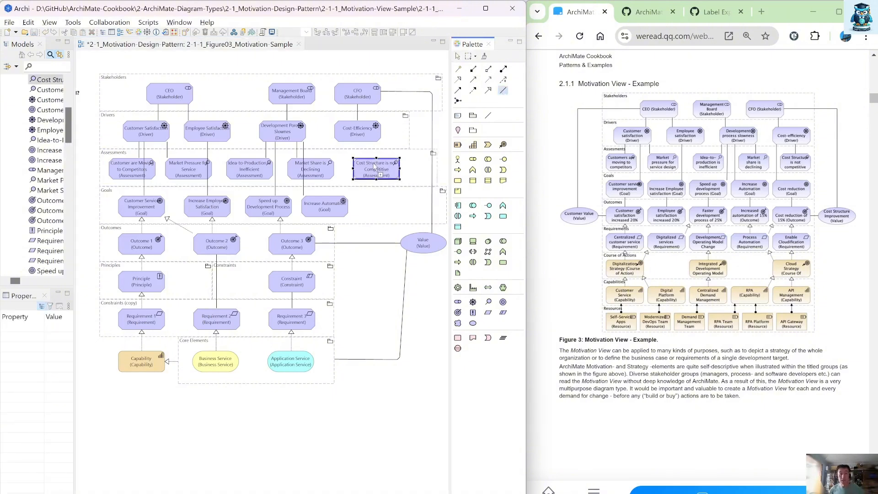
{"action": "left_click", "coordinate": [372, 130]}
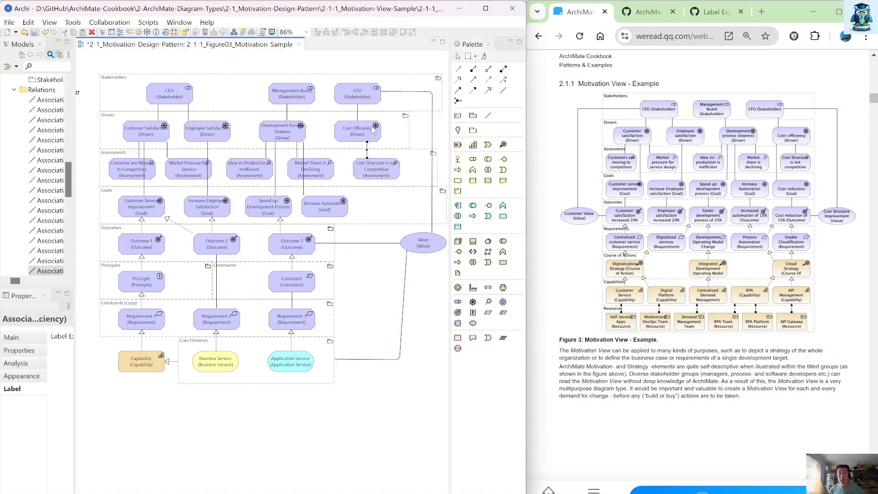
Step: Duplicate the Increase Automation goal, place the copy to its right, and accept the composition relationship with the Goals group
{"action": "left_click", "coordinate": [343, 204]}
{"action": "key", "text": "ctrl+c"}
{"action": "key", "text": "ctrl+v"}
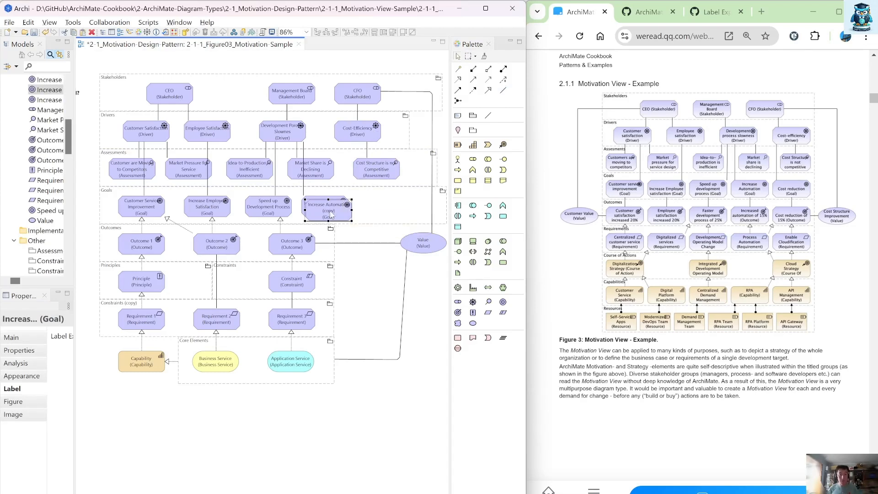
{"action": "left_click_drag", "start_coordinate": [340, 208], "coordinate": [388, 209]}
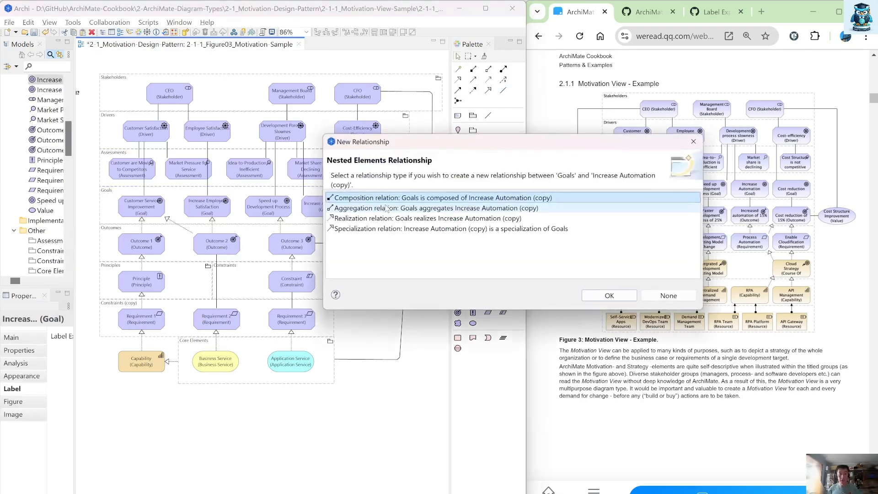
{"action": "left_click", "coordinate": [610, 295]}
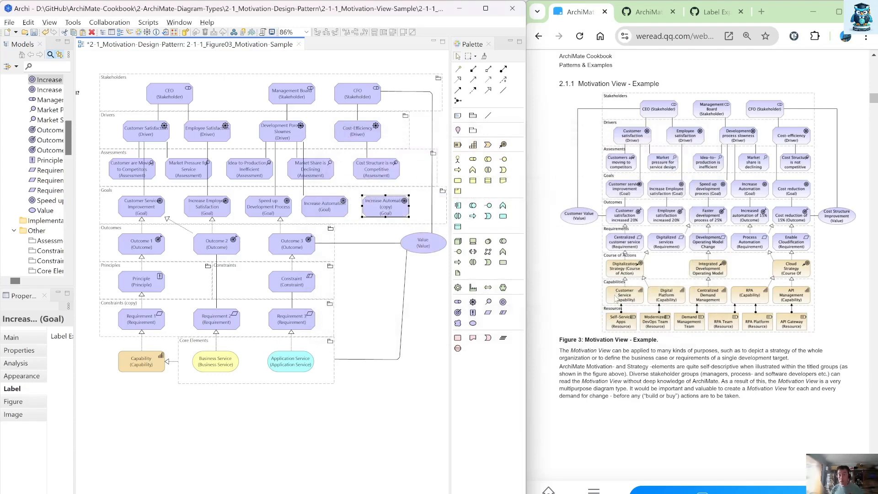
Step: Rename the copied goal as Cost Reductions
{"action": "type", "text": "cos"}
{"action": "key", "text": "Escape"}
{"action": "type", "text": "C"}
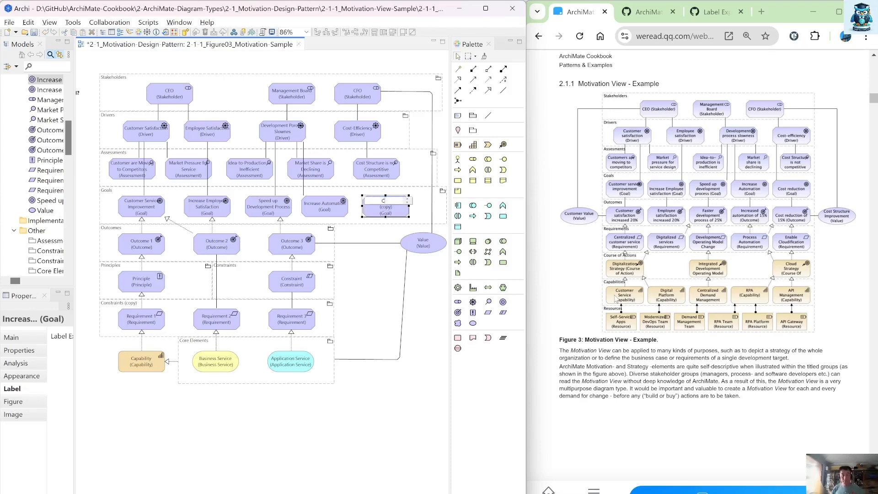
{"action": "type", "text": "ost Reductions"}
{"action": "key", "text": "Return"}
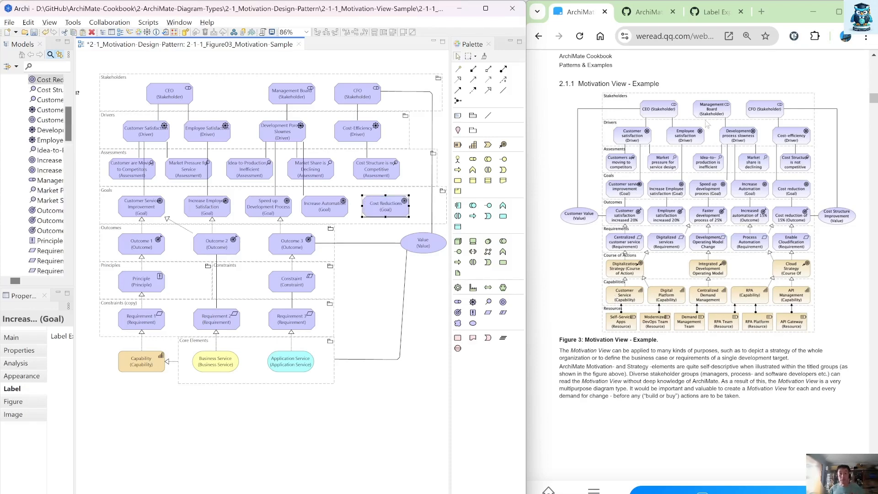
Step: Connect the Cost Reductions goal to the Cost-Efficiency driver with an association
{"action": "left_click", "coordinate": [503, 90]}
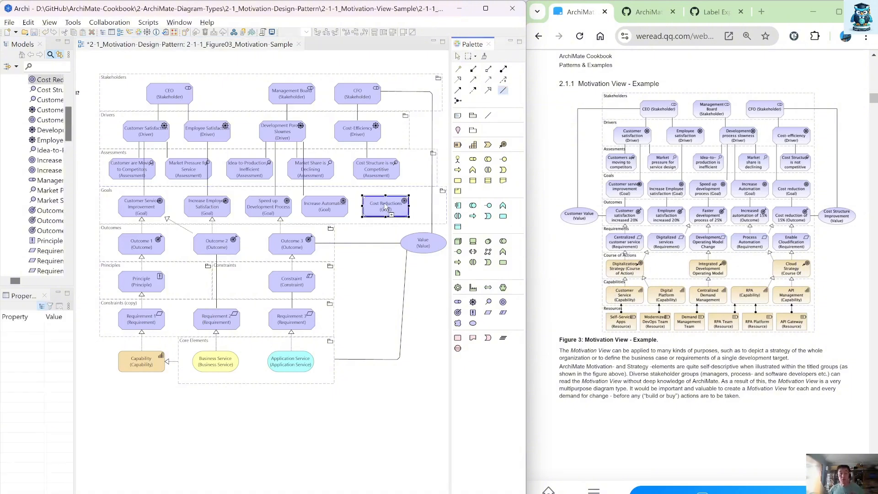
{"action": "left_click", "coordinate": [379, 136]}
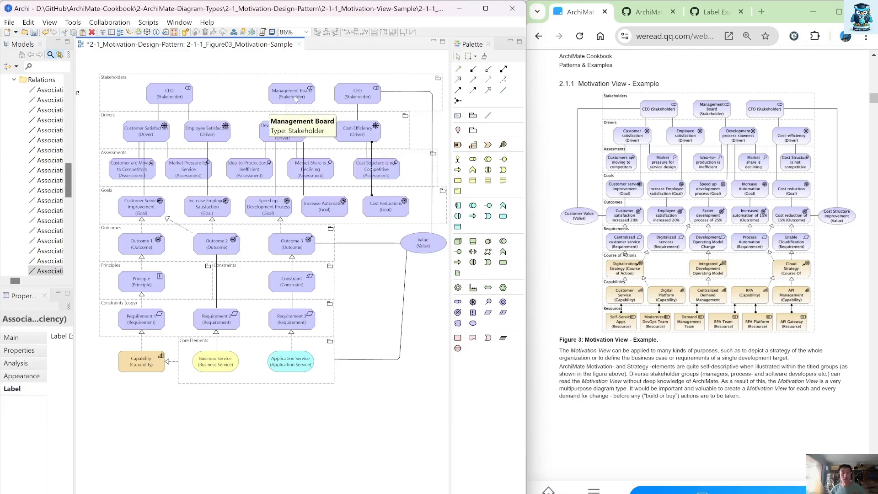
Step: Nudge the Management Board stakeholder and the Cost Structure is not Competitive assessment slightly left
{"action": "left_click_drag", "start_coordinate": [287, 99], "coordinate": [283, 100]}
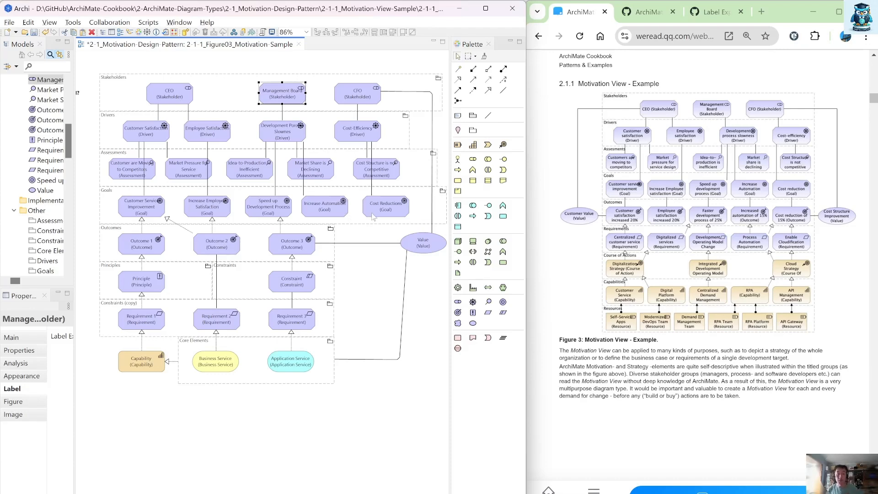
{"action": "left_click_drag", "start_coordinate": [364, 171], "coordinate": [352, 168]}
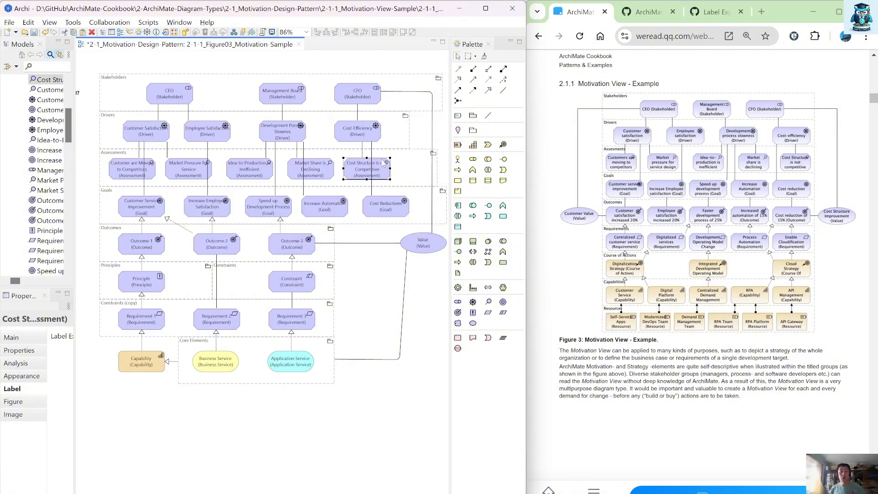
Step: Widen the Drivers group toward the right edge and move the Value element further right
{"action": "left_click", "coordinate": [395, 140]}
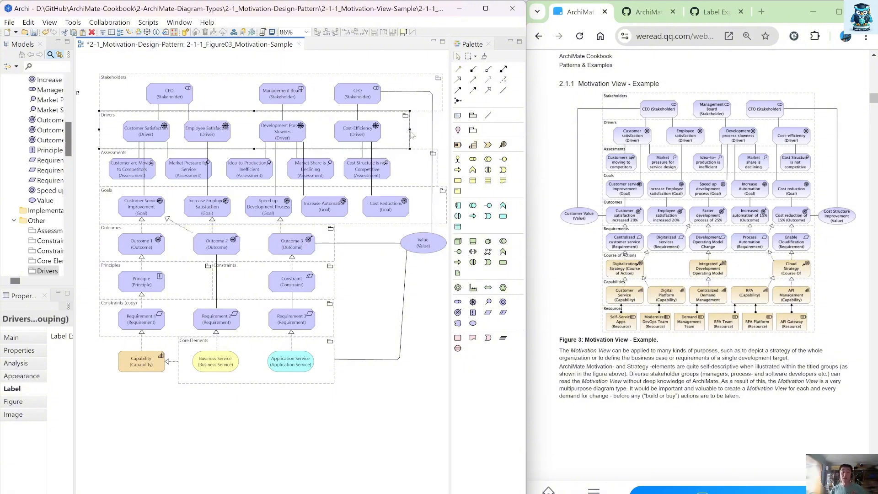
{"action": "left_click_drag", "start_coordinate": [411, 131], "coordinate": [444, 138]}
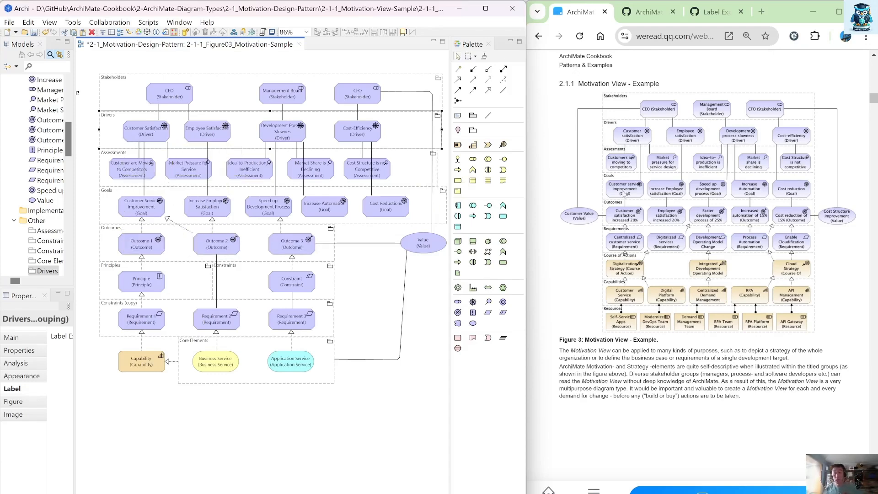
{"action": "left_click", "coordinate": [423, 250]}
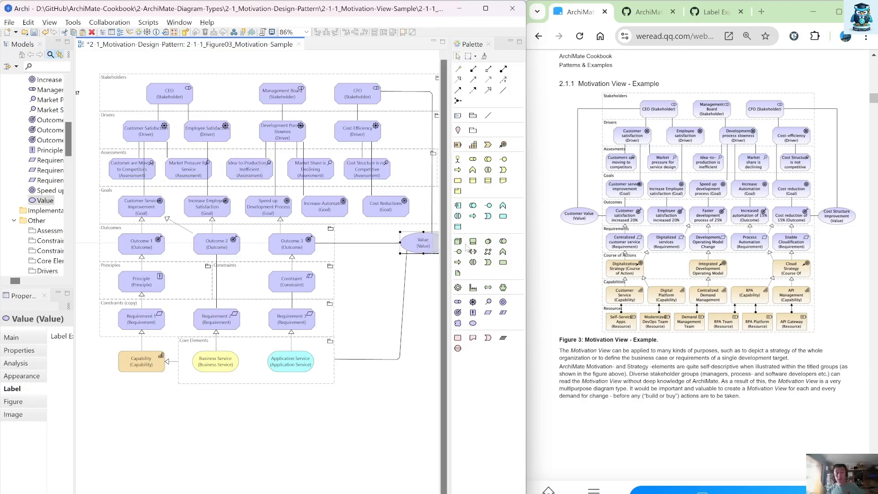
{"action": "left_click_drag", "start_coordinate": [465, 247], "coordinate": [492, 244]}
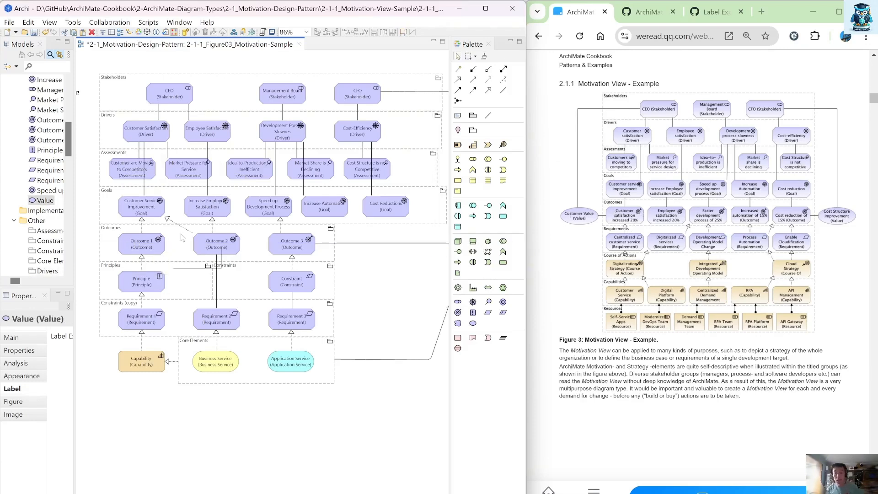
Step: Widen the Outcomes group toward the right edge of the diagram
{"action": "left_click", "coordinate": [333, 241]}
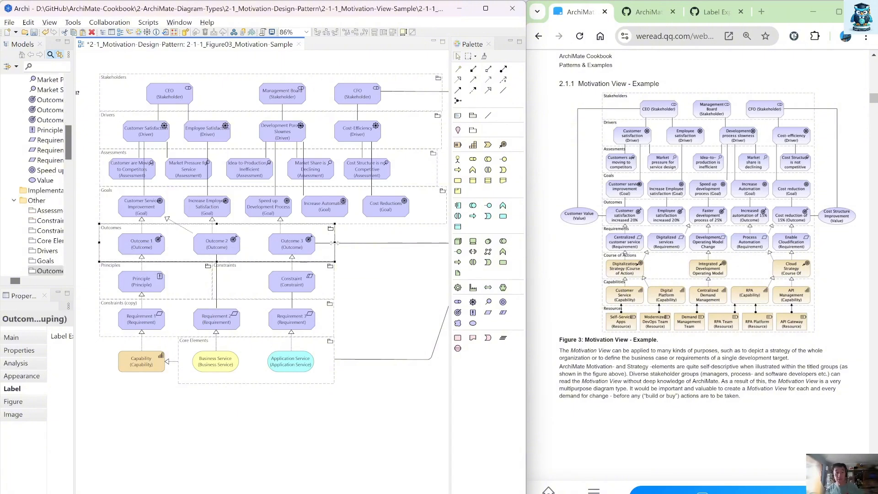
{"action": "left_click_drag", "start_coordinate": [335, 242], "coordinate": [448, 257]}
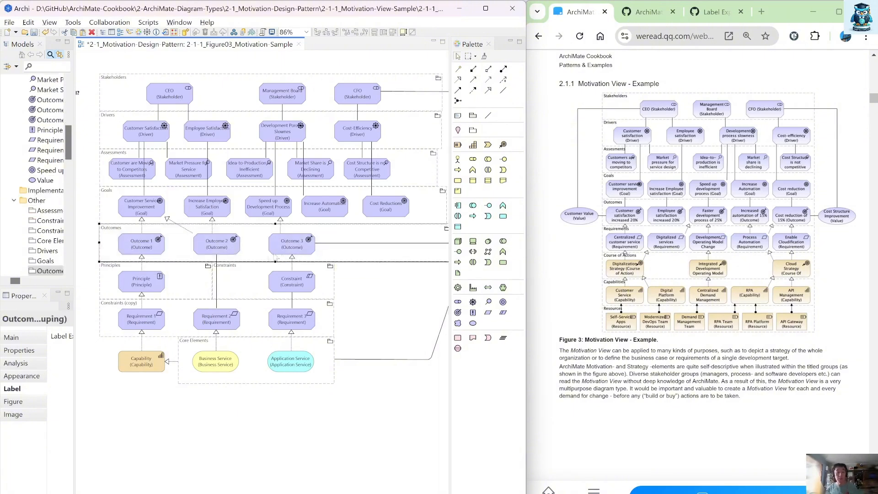
Step: Duplicate Outcome 2 and Outcome 3, place the copies to their right, and accept composition relationships with the Outcomes group
{"action": "left_click", "coordinate": [237, 253]}
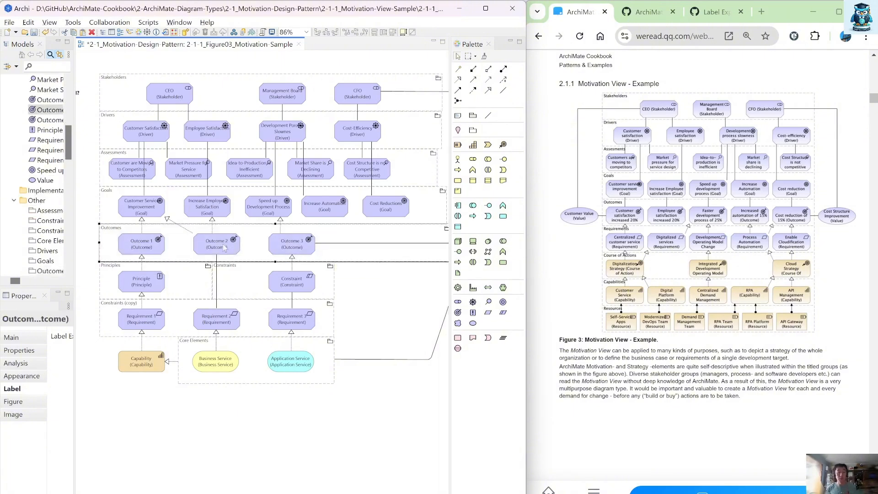
{"action": "left_click", "coordinate": [291, 251], "text": "shift"}
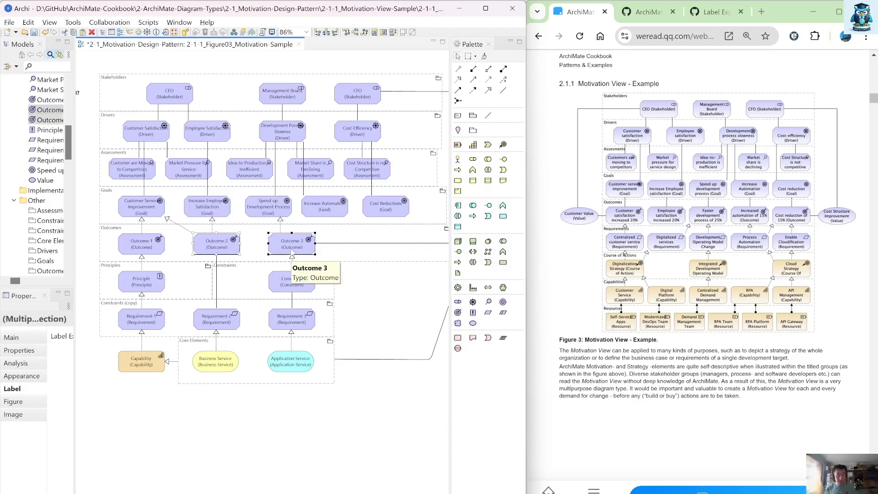
{"action": "key", "text": "ctrl+c"}
{"action": "key", "text": "ctrl+v"}
{"action": "left_click_drag", "start_coordinate": [221, 248], "coordinate": [347, 240]}
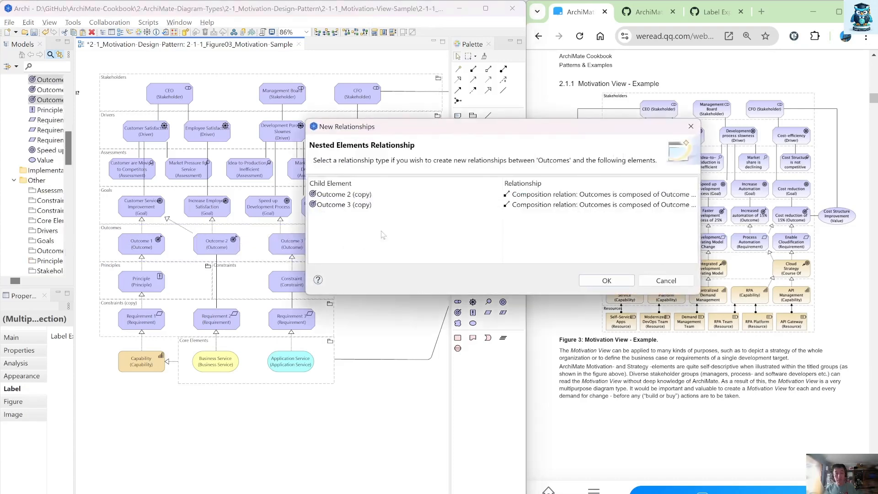
{"action": "left_click", "coordinate": [623, 282]}
Step: Rename Outcome 1 as Customer Satisfaction increase 20%
{"action": "left_click", "coordinate": [134, 247]}
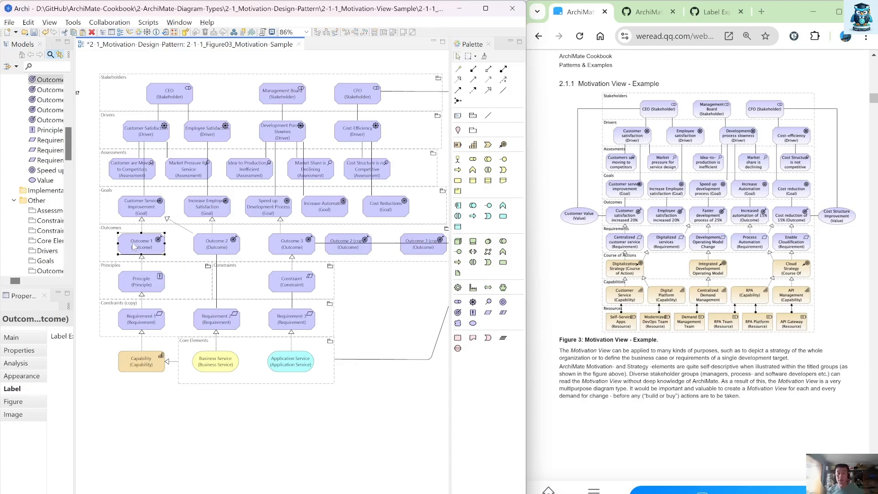
{"action": "left_click", "coordinate": [133, 247]}
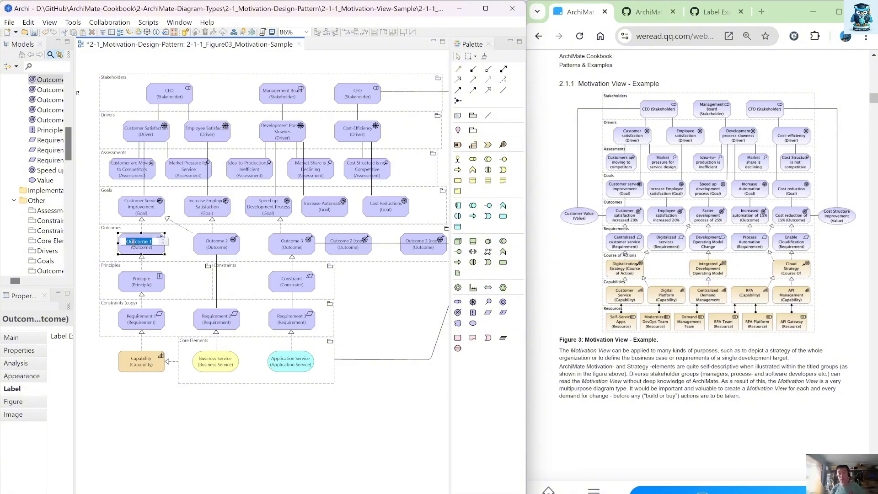
{"action": "type", "text": "Customer Saf"}
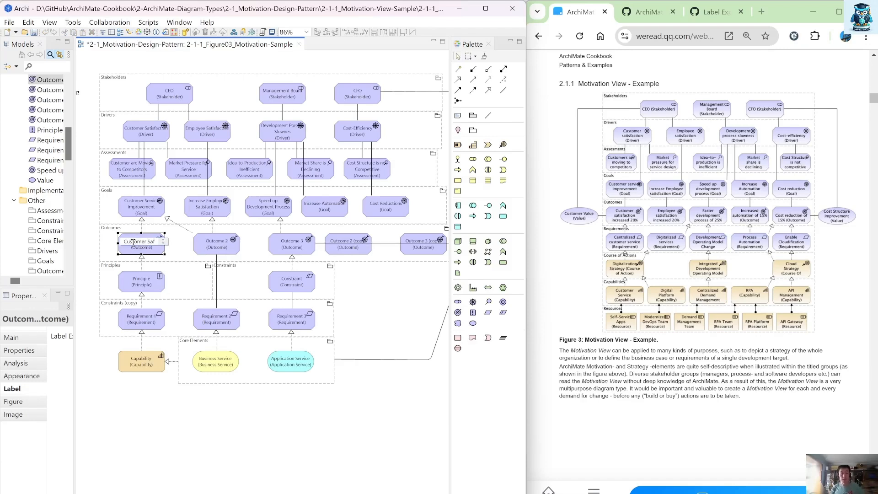
{"action": "key", "text": "BackSpace"}
{"action": "type", "text": "tisfaction"}
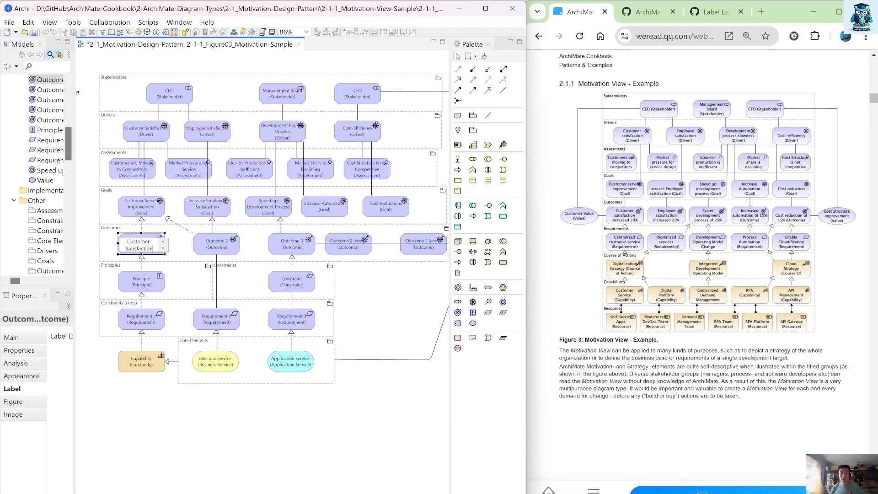
{"action": "type", "text": " increase"}
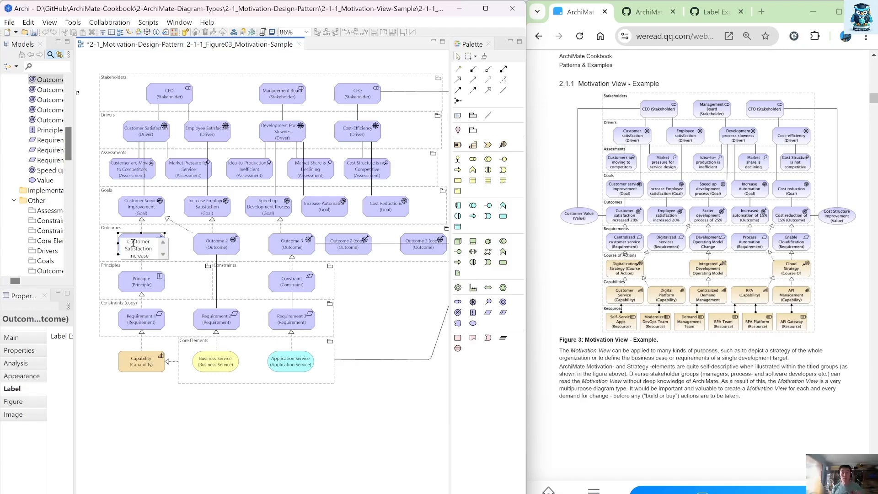
{"action": "type", "text": " 20%"}
{"action": "key", "text": "Return"}
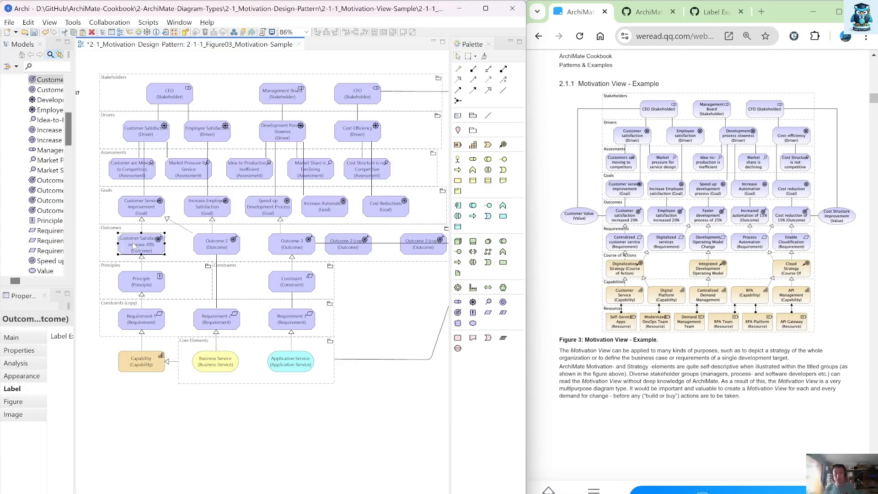
Step: Change the realization from Customer Satisfaction increase 20% to the Customer Service Improvement goal into an association
{"action": "left_click", "coordinate": [144, 224]}
{"action": "right_click", "coordinate": [145, 224]}
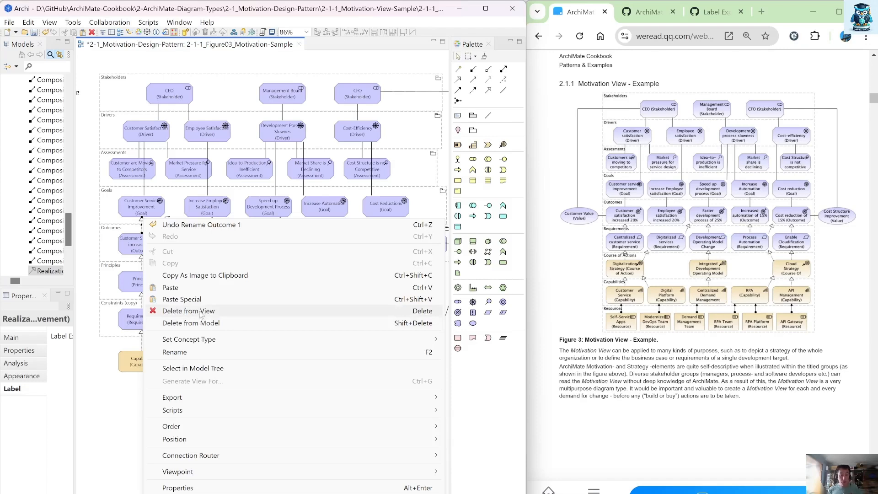
{"action": "mouse_move", "coordinate": [207, 343]}
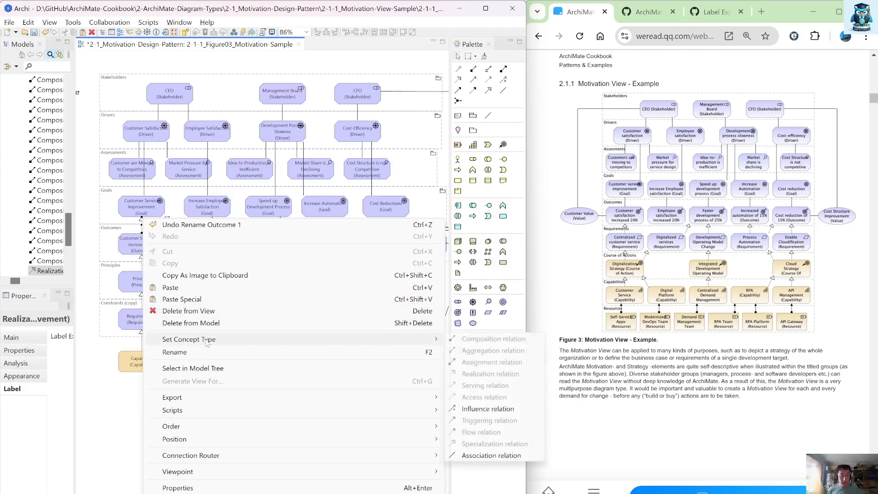
{"action": "left_click", "coordinate": [483, 456]}
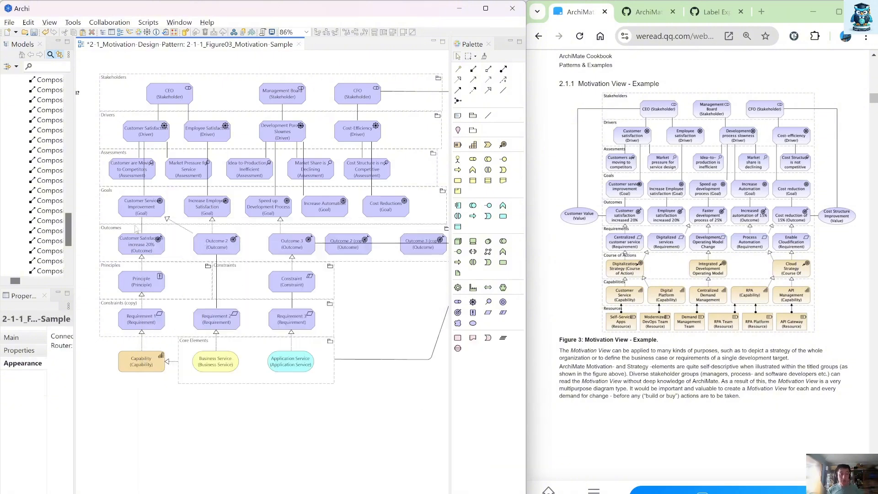
Step: Delete the realization from Outcome 2 to the Customer Service Improvement goal from the model
{"action": "right_click", "coordinate": [168, 221]}
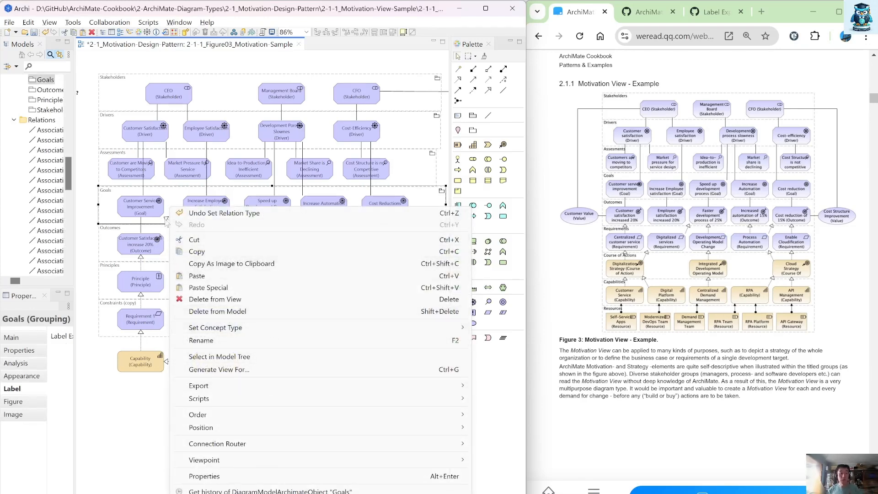
{"action": "left_click", "coordinate": [165, 218]}
{"action": "right_click", "coordinate": [165, 218]}
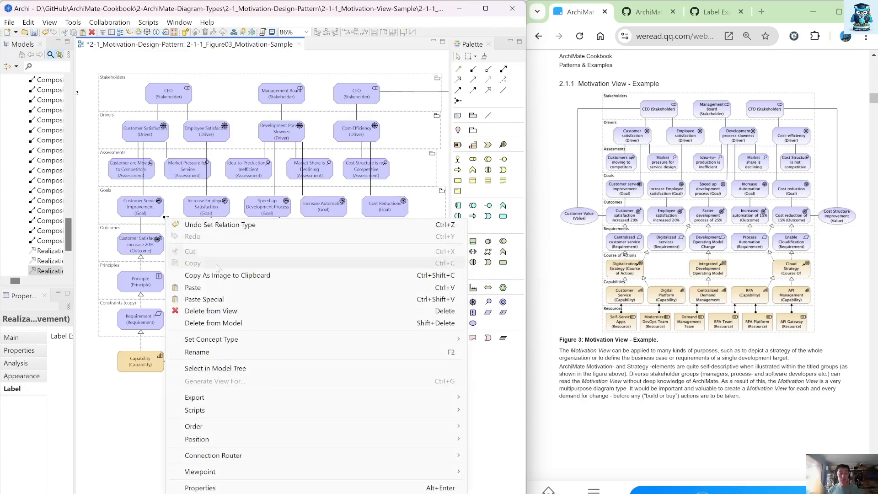
{"action": "left_click", "coordinate": [249, 323]}
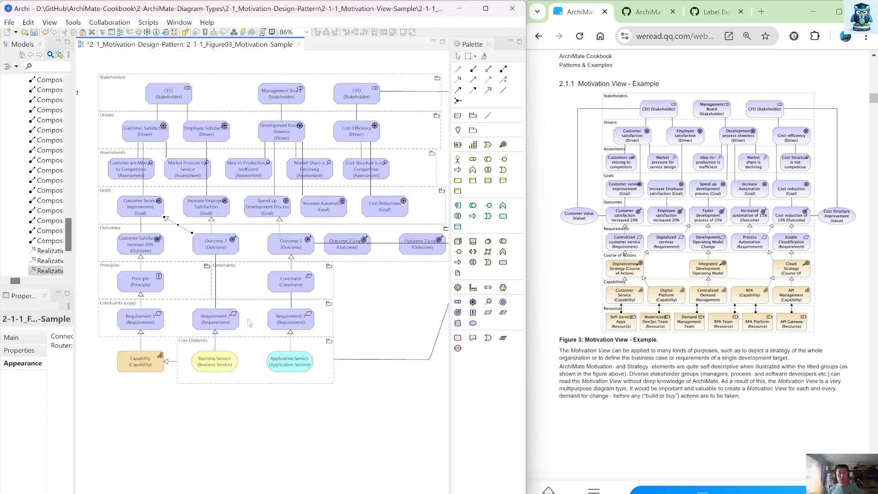
Step: Shift Outcome 2 slightly left and rename it Employee Satisfaction increase 20%
{"action": "left_click_drag", "start_coordinate": [215, 241], "coordinate": [204, 240]}
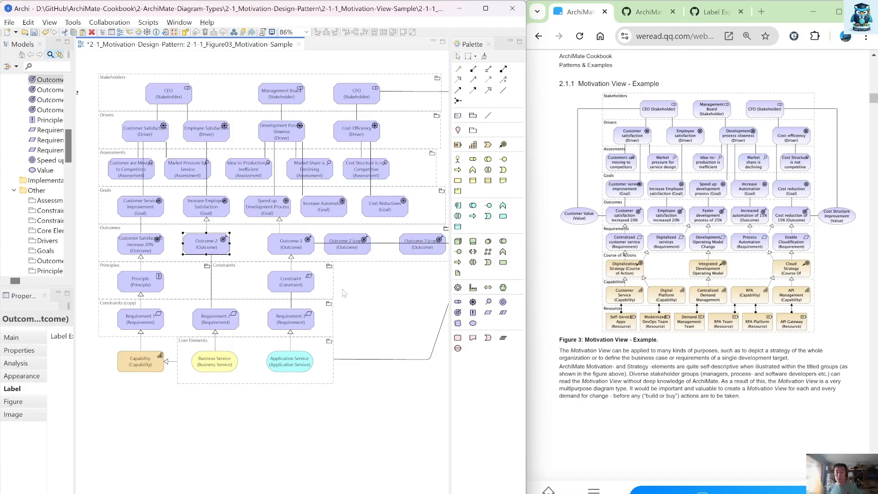
{"action": "key", "text": "F2"}
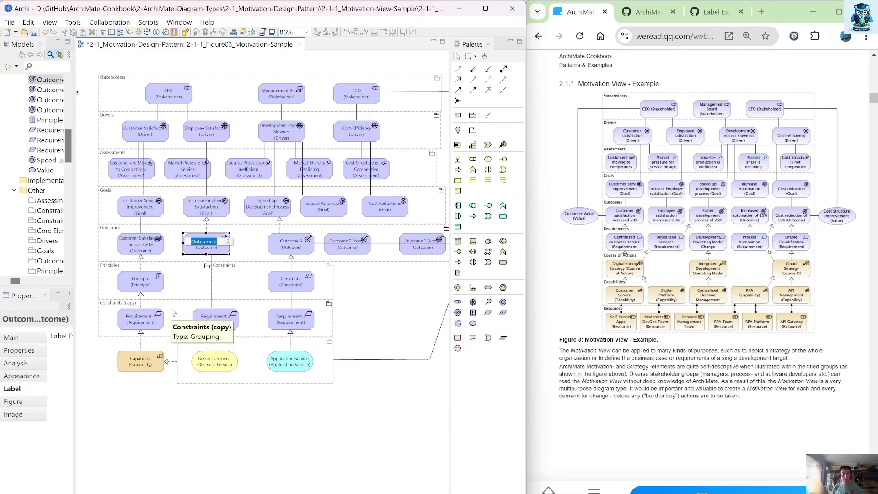
{"action": "type", "text": "Employee Sa"}
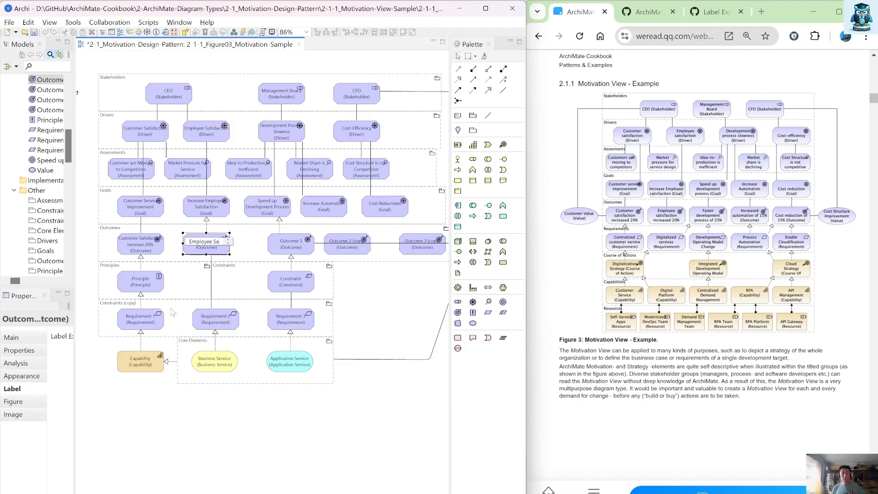
{"action": "type", "text": "tisfaction in"}
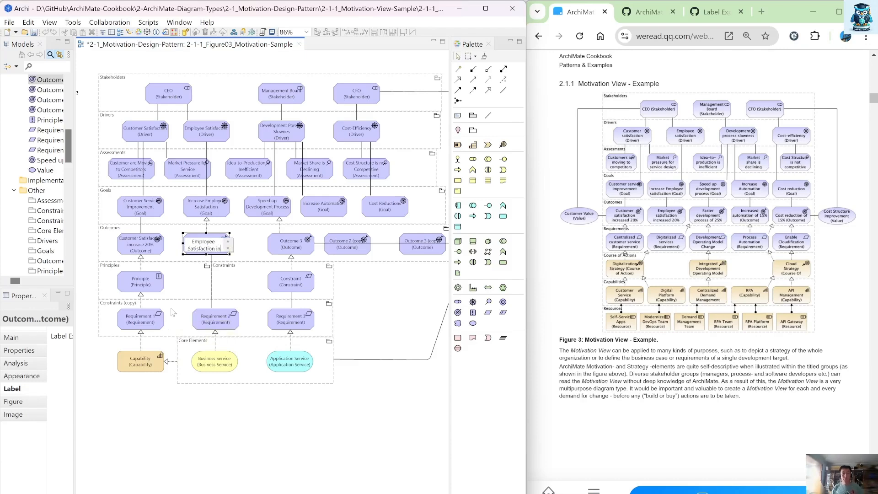
{"action": "type", "text": "crease 20%"}
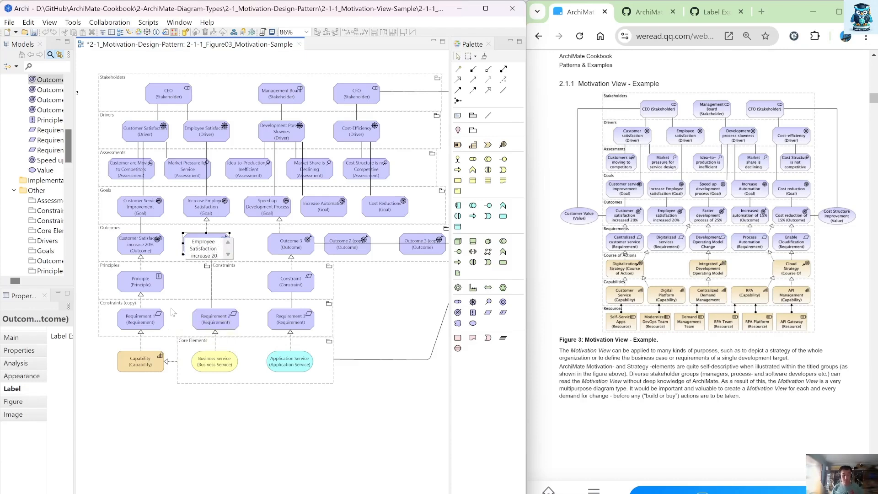
{"action": "key", "text": "Return"}
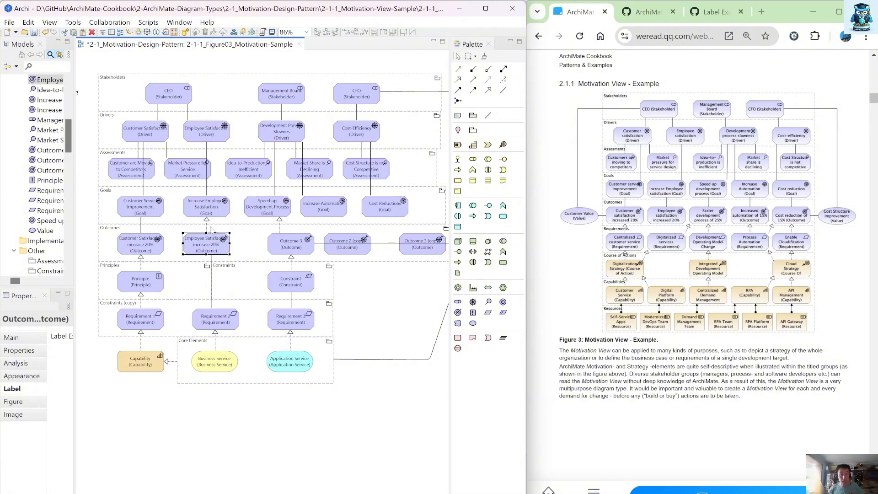
Step: Change the realization from Employee Satisfaction increase 20% to the Increase Employee Satisfaction goal into an association
{"action": "right_click", "coordinate": [207, 222]}
{"action": "key", "text": "Escape"}
{"action": "right_click", "coordinate": [207, 223]}
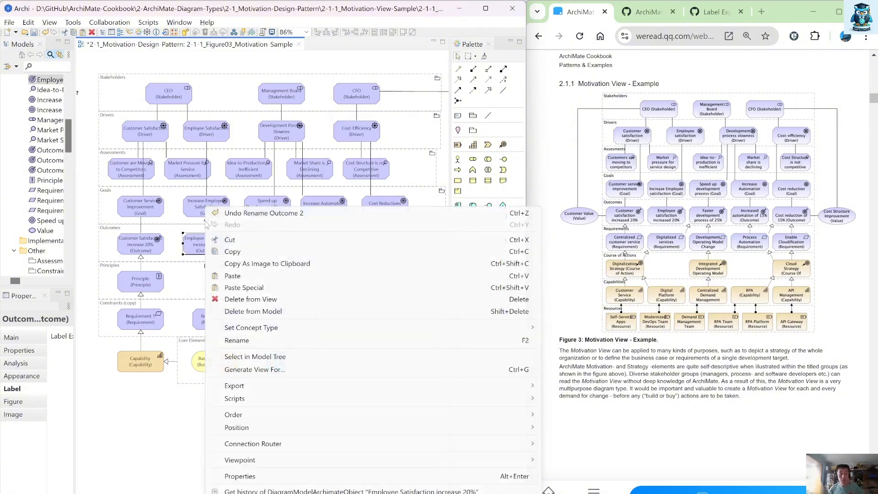
{"action": "left_click", "coordinate": [206, 224]}
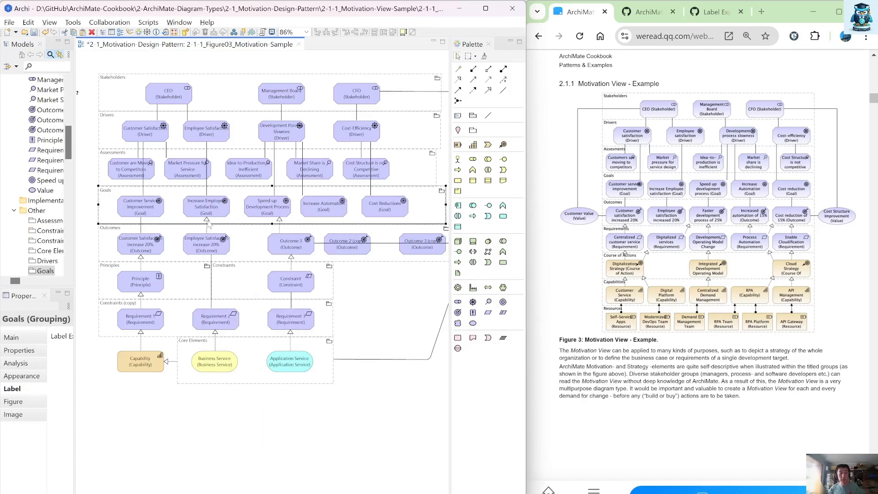
{"action": "left_click", "coordinate": [207, 224]}
{"action": "right_click", "coordinate": [209, 223]}
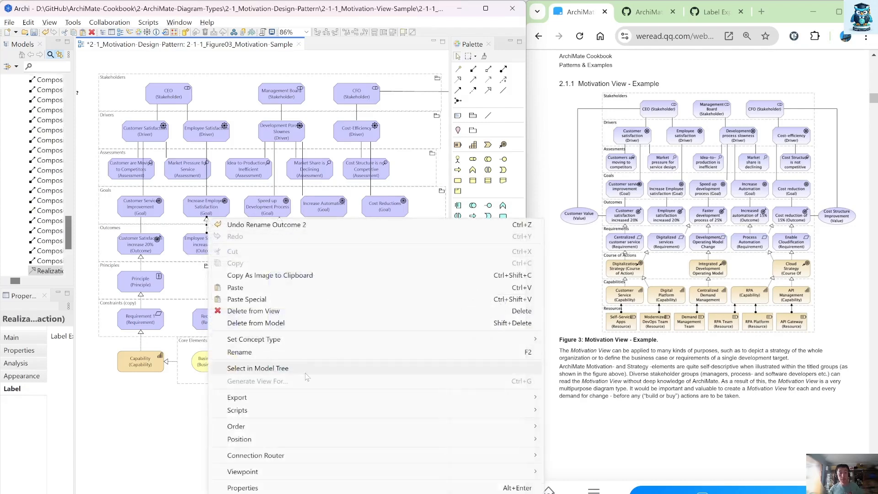
{"action": "mouse_move", "coordinate": [336, 340]}
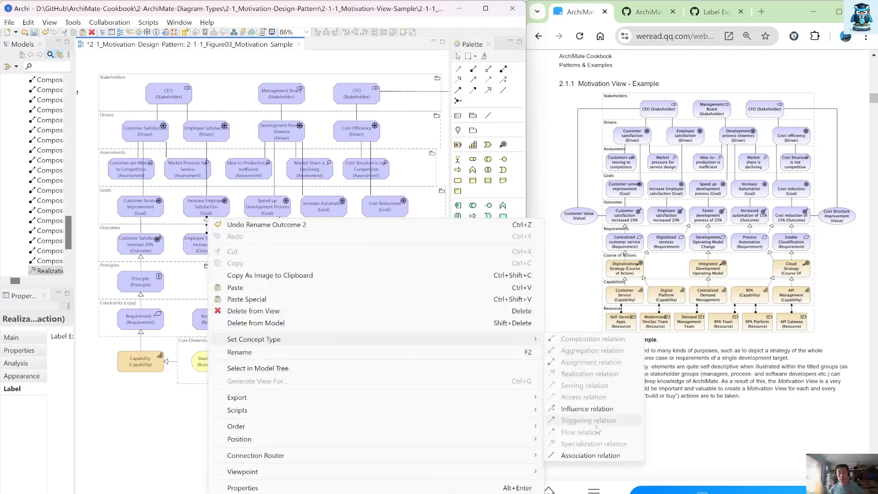
{"action": "left_click", "coordinate": [602, 455]}
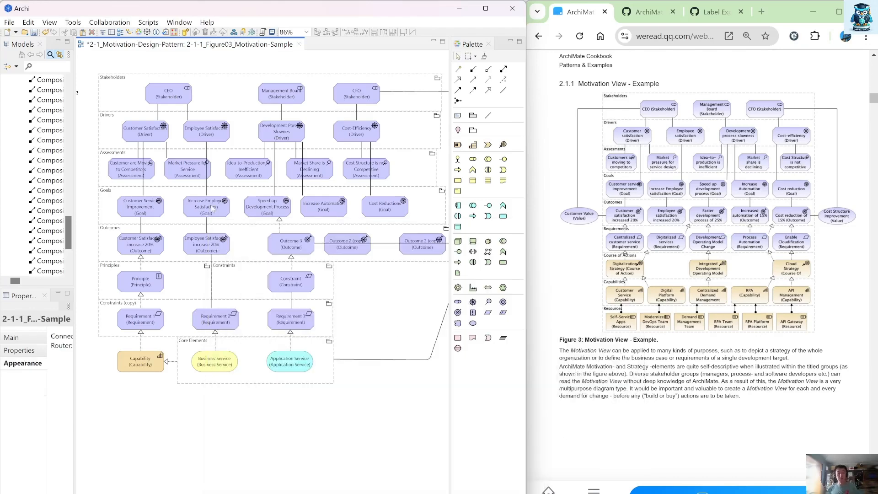
Step: Shift Outcome 3 slightly left within the Outcomes group
{"action": "left_click_drag", "start_coordinate": [285, 243], "coordinate": [264, 247]}
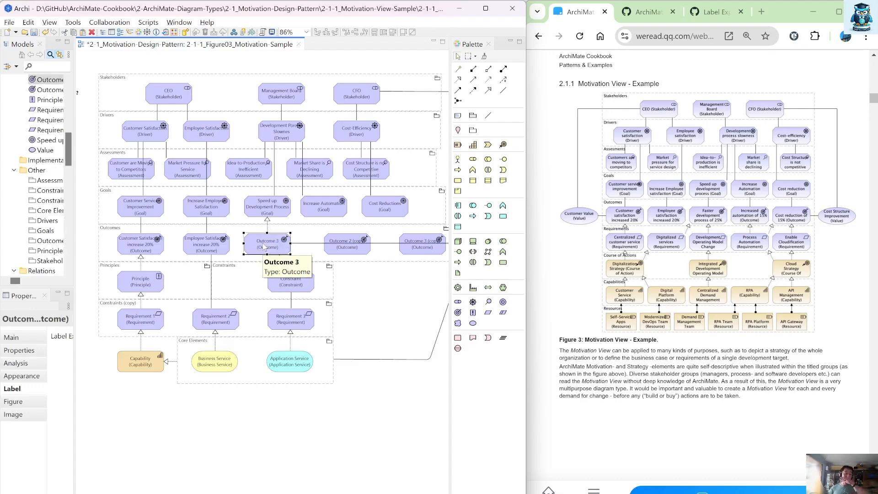
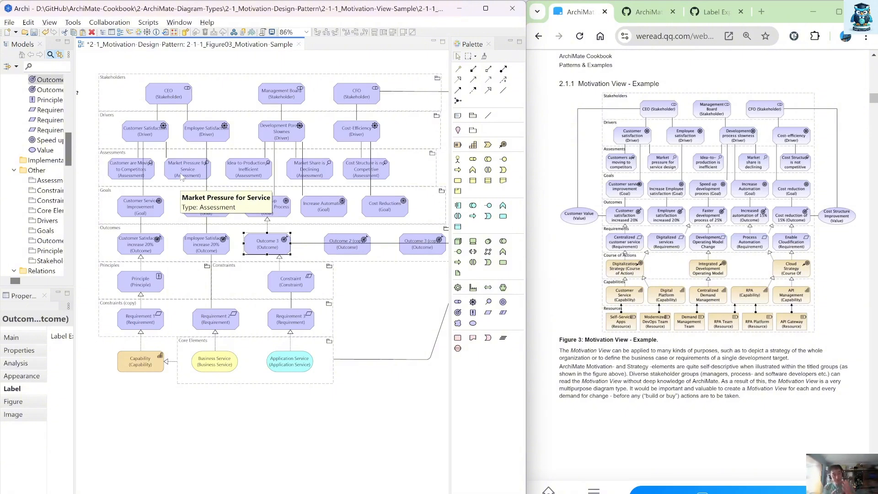
Step: Change the realization from Outcome 3 to the Speed up Development Process goal into an association
{"action": "left_click", "coordinate": [268, 219]}
{"action": "right_click", "coordinate": [268, 220]}
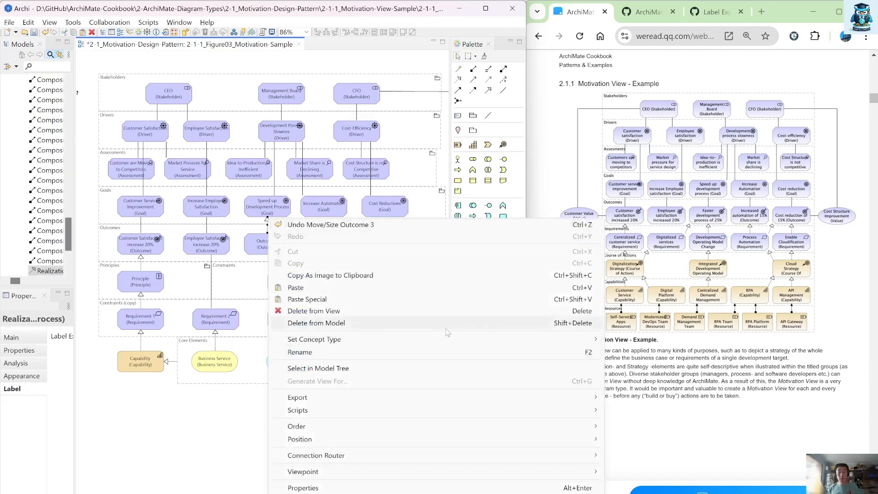
{"action": "mouse_move", "coordinate": [588, 340]}
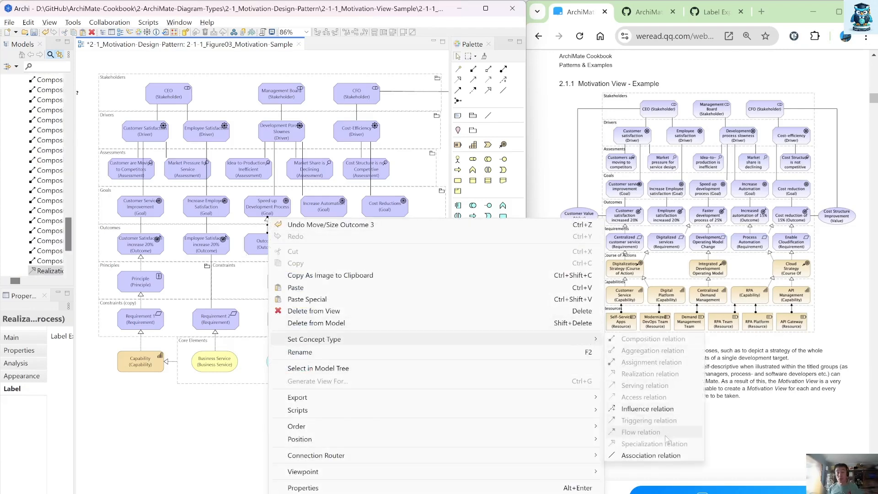
{"action": "left_click", "coordinate": [667, 455]}
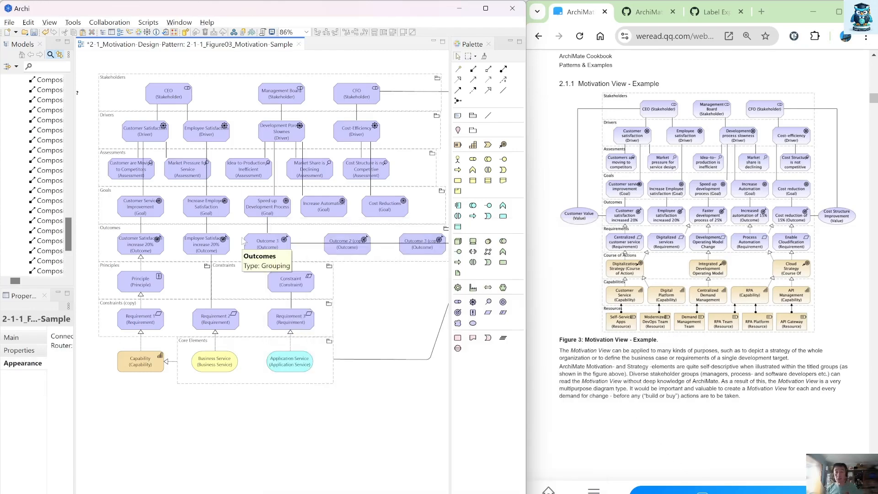
Step: Rename Outcome 3 as Faster Development process of 25%
{"action": "left_click", "coordinate": [273, 246]}
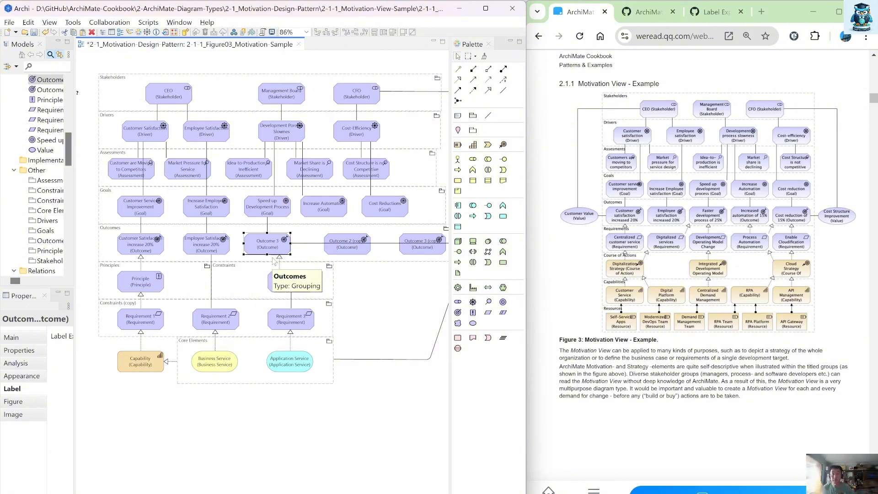
{"action": "key", "text": "F2"}
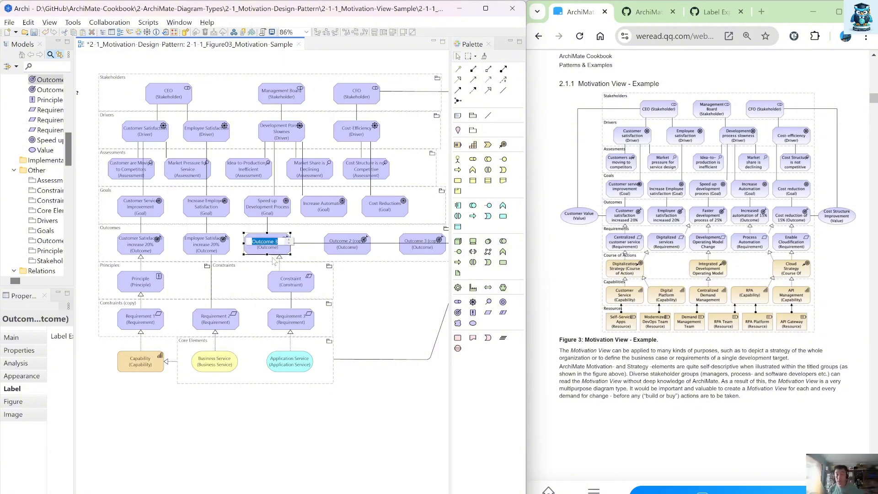
{"action": "type", "text": "F"}
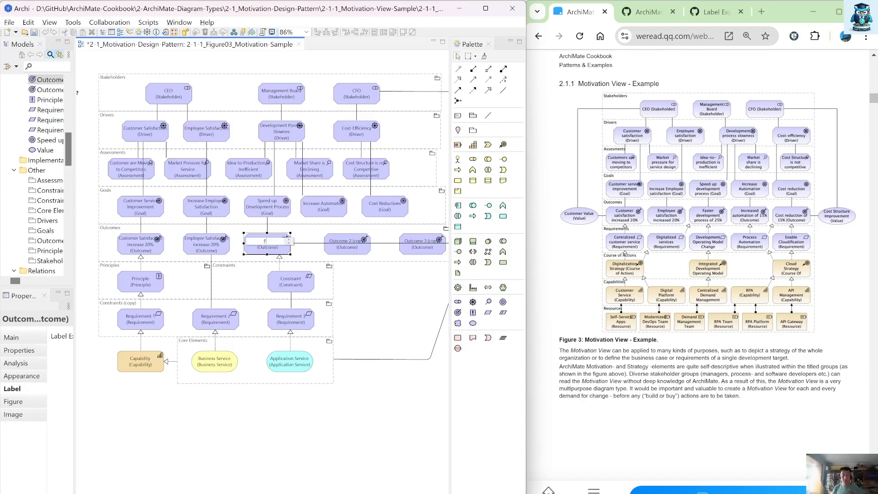
{"action": "type", "text": "aster Development Process of"}
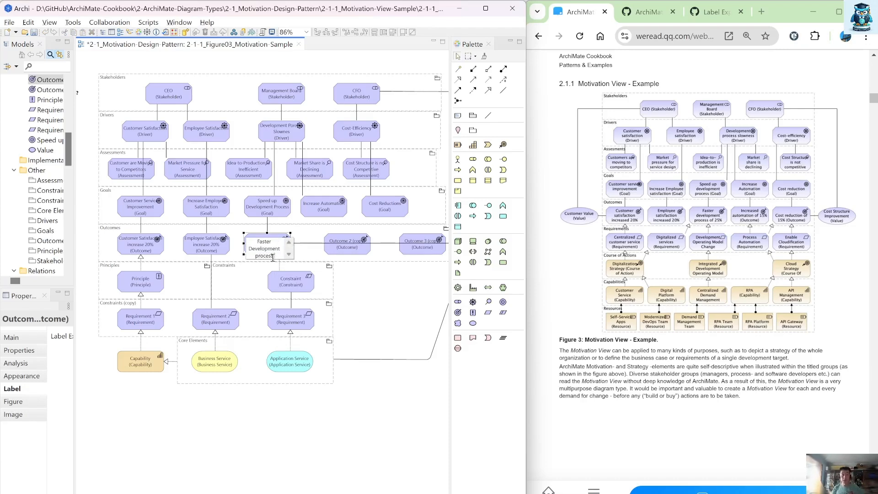
{"action": "type", "text": " 25%"}
{"action": "key", "text": "Return"}
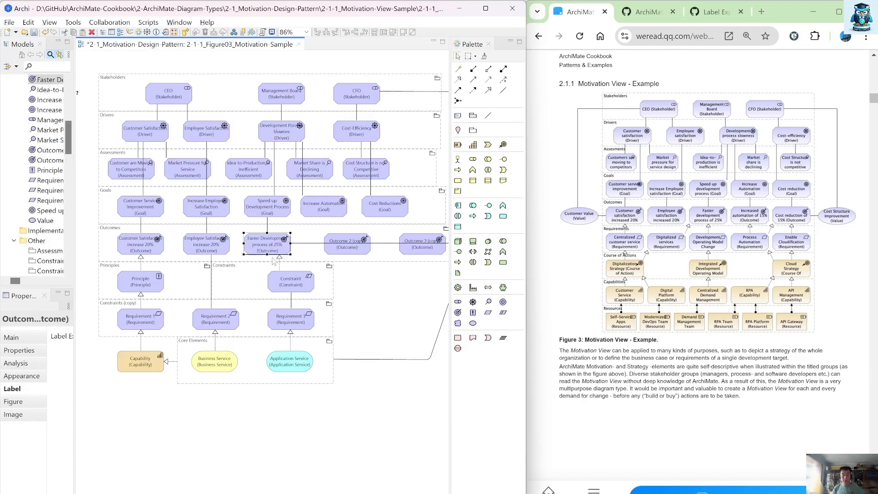
Step: Shift Outcome 2 (copy) slightly left within the Outcomes group
{"action": "left_click", "coordinate": [320, 243]}
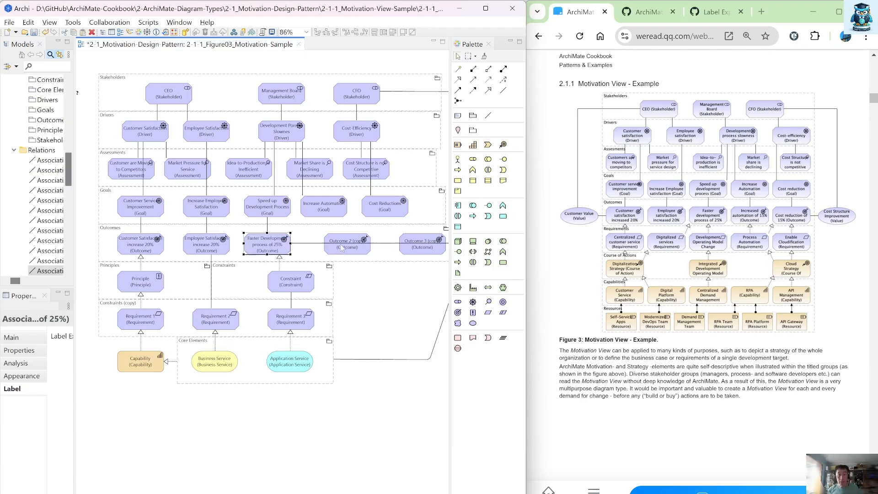
{"action": "left_click_drag", "start_coordinate": [331, 253], "coordinate": [316, 251]}
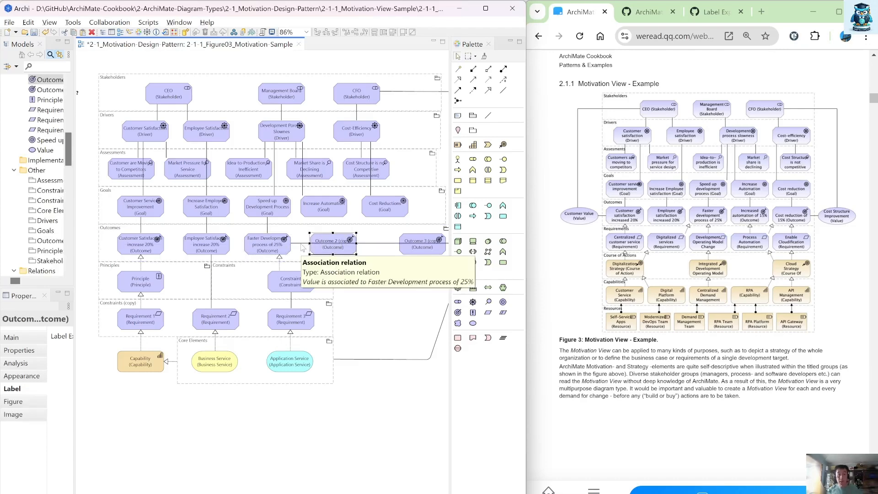
{"action": "left_click", "coordinate": [302, 246]}
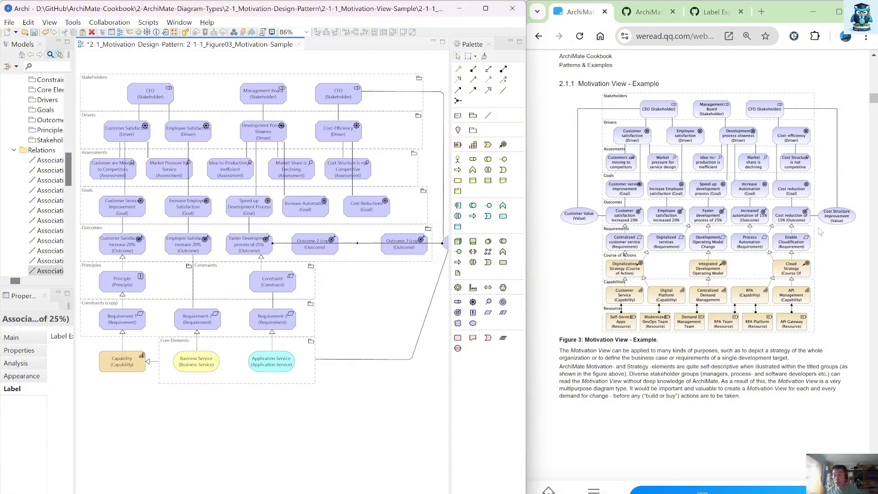
{"action": "left_click_drag", "start_coordinate": [272, 242], "coordinate": [388, 241]}
Step: Rename Outcome 2 (copy) as Increase Automation of 15%
{"action": "left_click", "coordinate": [319, 245]}
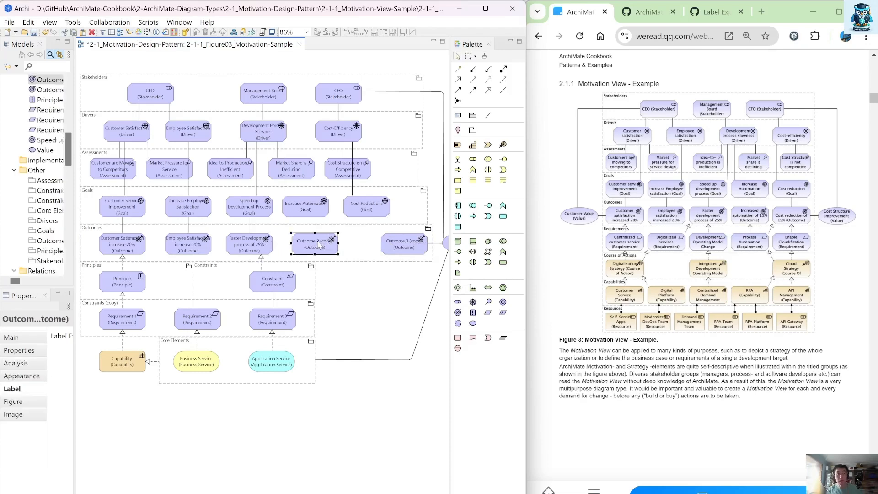
{"action": "left_click", "coordinate": [319, 244]}
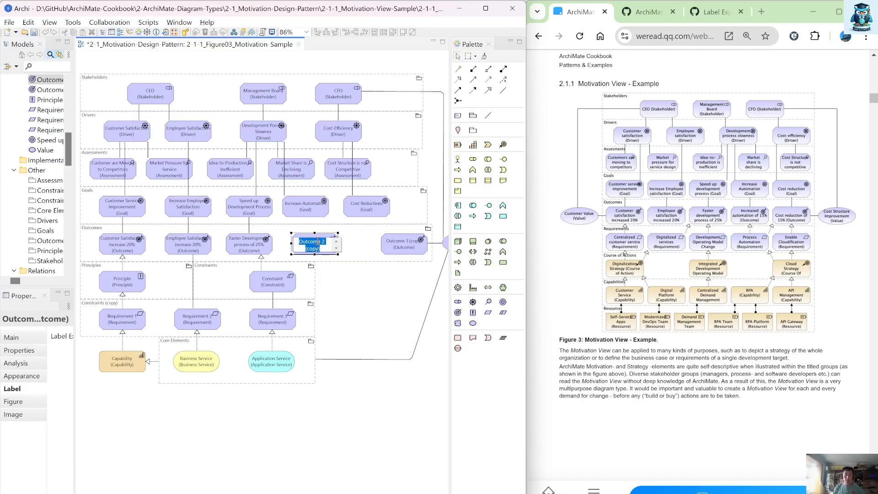
{"action": "type", "text": "Incre"}
{"action": "type", "text": "ase"}
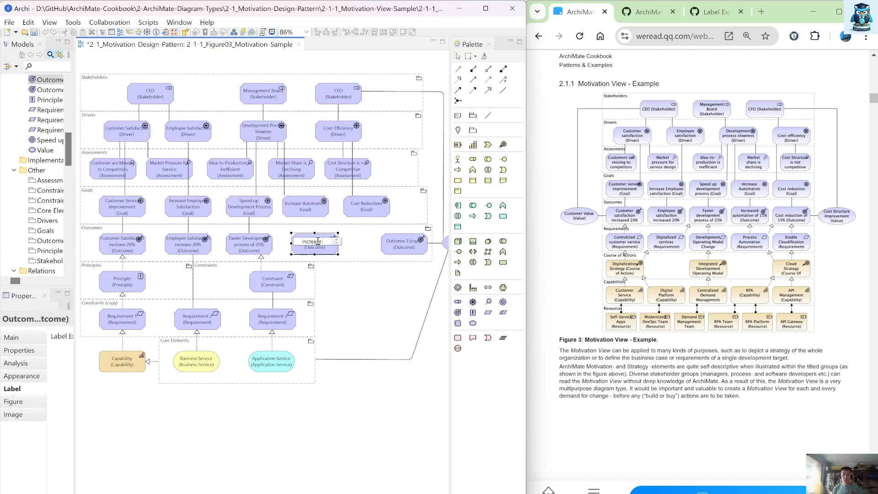
{"action": "type", "text": " Automation of 15%"}
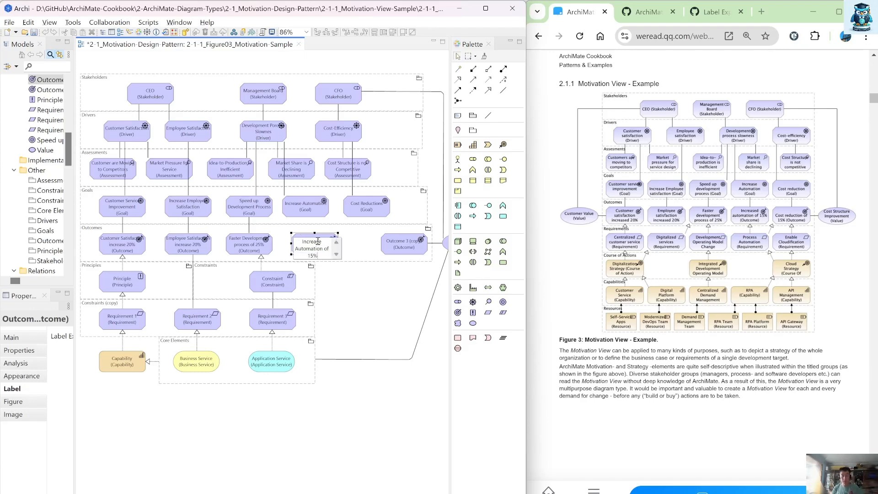
{"action": "key", "text": "Return"}
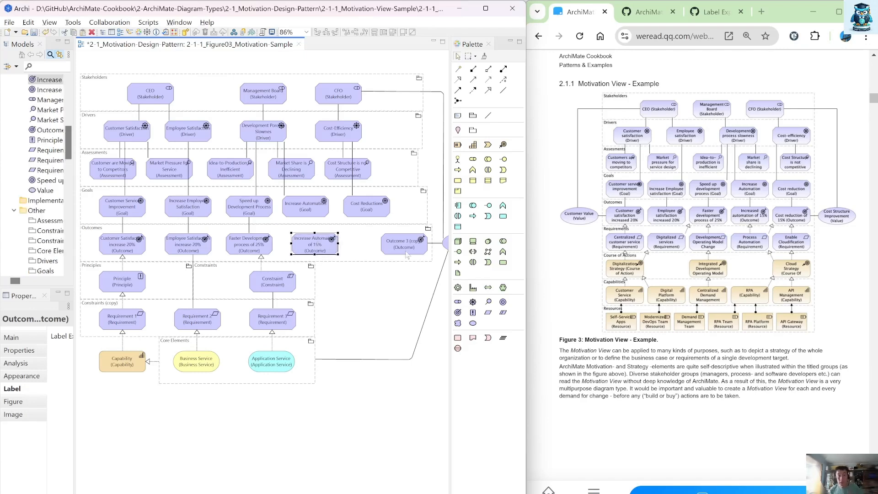
Step: Shift Outcome 3 (copy) slightly left and rename it Cost Reduction 15%
{"action": "left_click_drag", "start_coordinate": [407, 254], "coordinate": [379, 251]}
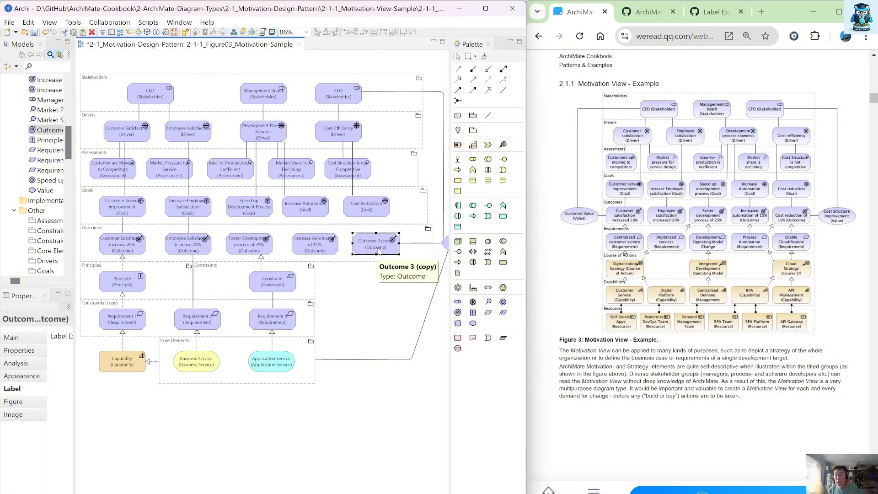
{"action": "double_click", "coordinate": [379, 252]}
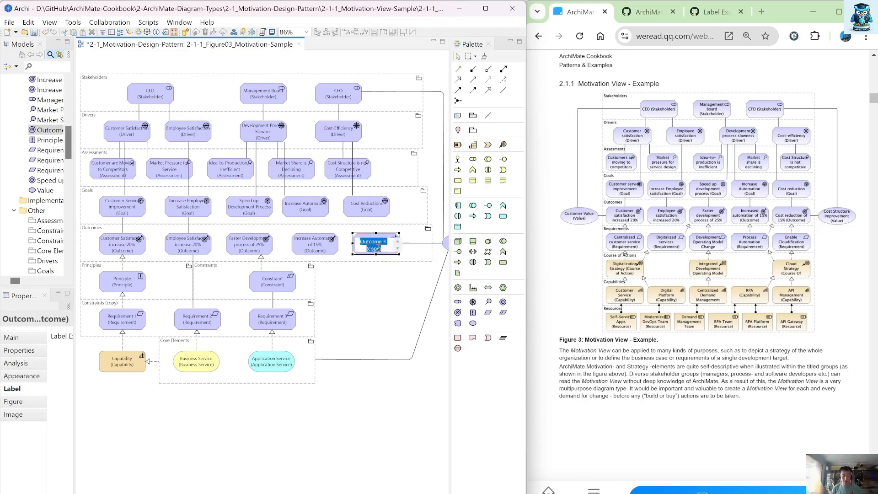
{"action": "type", "text": "Cost"}
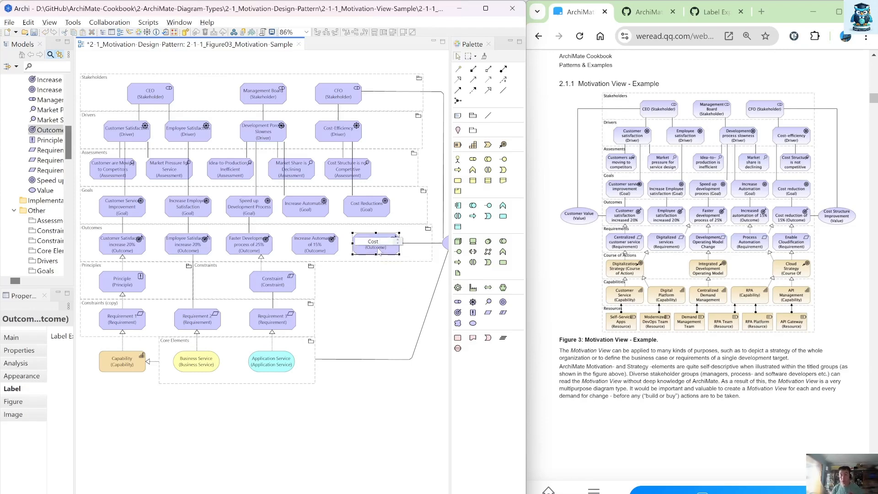
{"action": "type", "text": " Reduction 15%"}
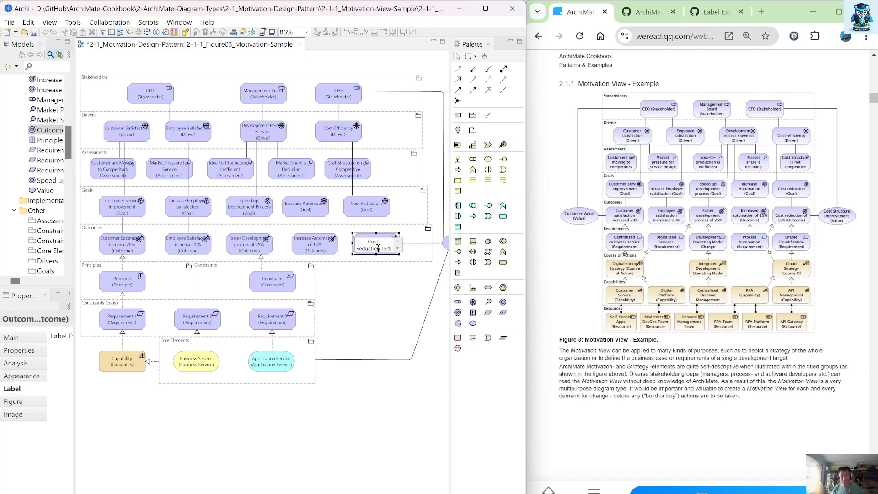
{"action": "key", "text": "Return"}
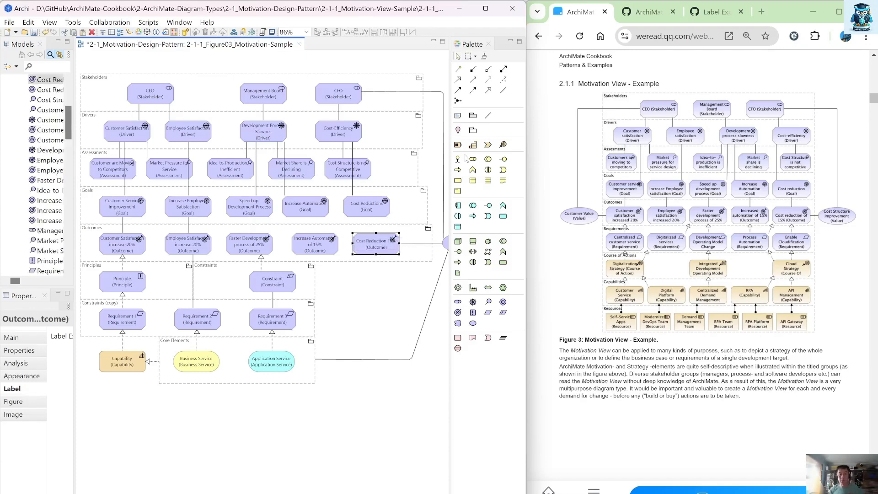
Step: Connect the Cost Reduction 15% and Increase Automation of 15% outcomes to their matching goals with associations
{"action": "left_click", "coordinate": [503, 91]}
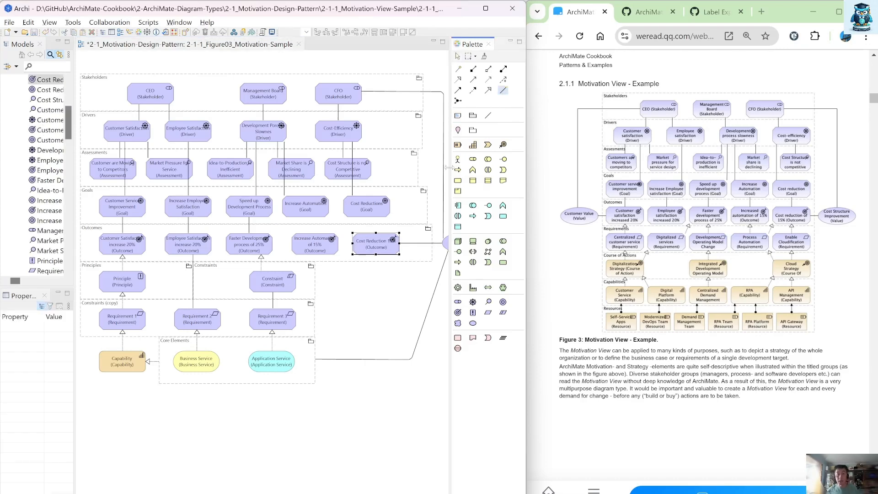
{"action": "left_click_drag", "start_coordinate": [379, 217], "coordinate": [378, 243]}
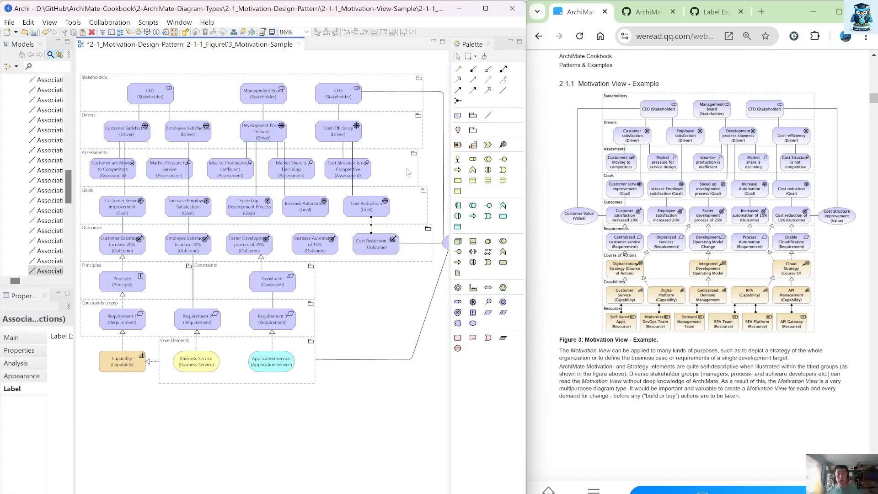
{"action": "left_click", "coordinate": [502, 92]}
{"action": "left_click_drag", "start_coordinate": [316, 244], "coordinate": [319, 212]}
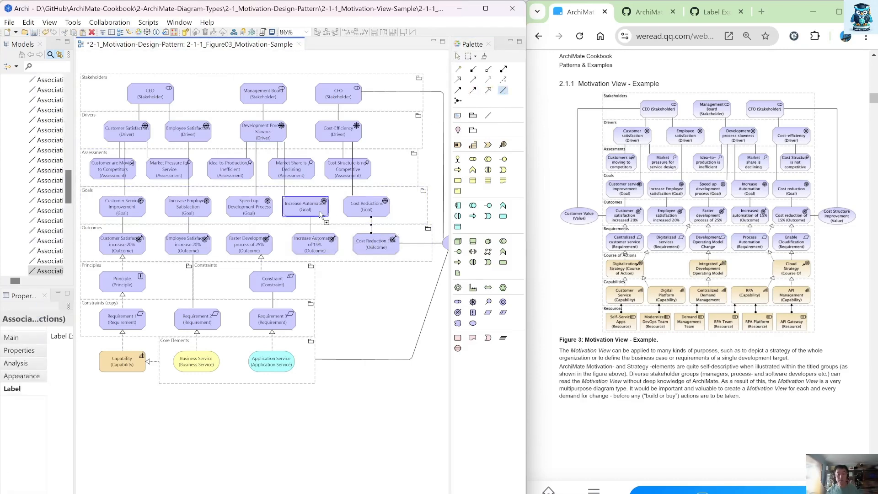
{"action": "left_click", "coordinate": [320, 214]}
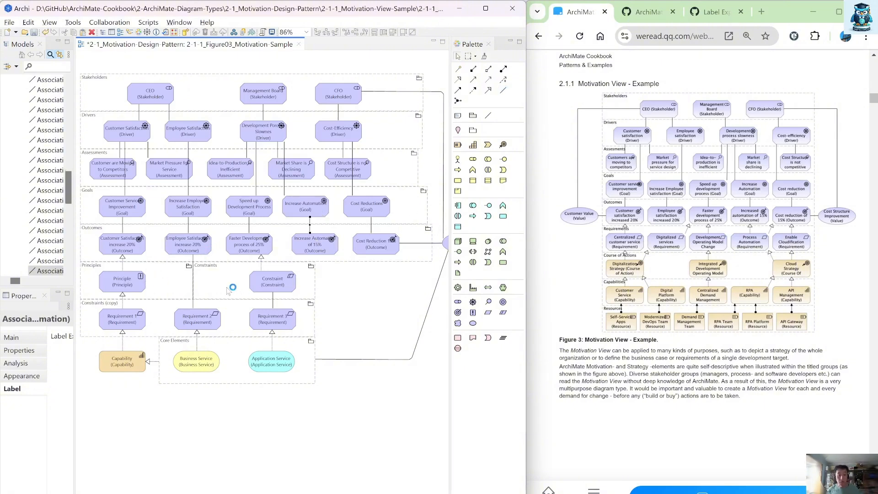
Step: Delete the realizations from Principle to Customer Satisfaction increase 20% and from Constraint to Faster Development process of 25% from the model
{"action": "left_click", "coordinate": [270, 286]}
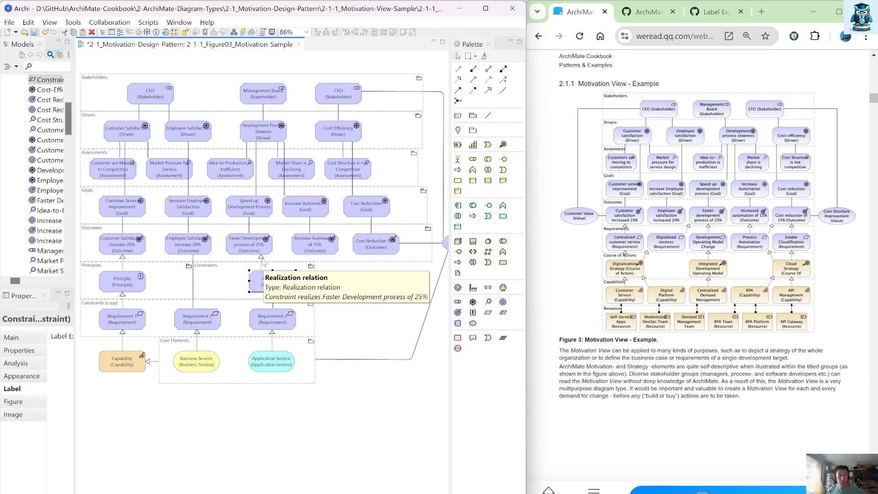
{"action": "left_click", "coordinate": [123, 259]}
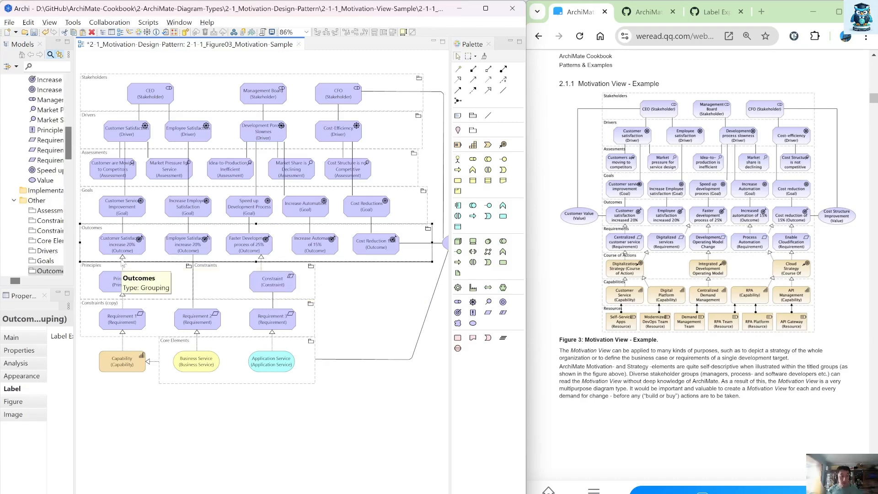
{"action": "left_click", "coordinate": [123, 264]}
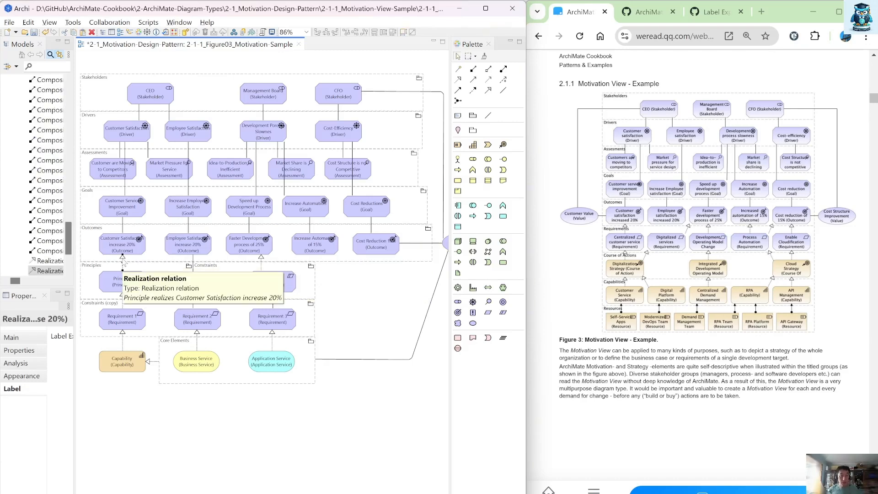
{"action": "left_click", "coordinate": [261, 263], "text": "shift"}
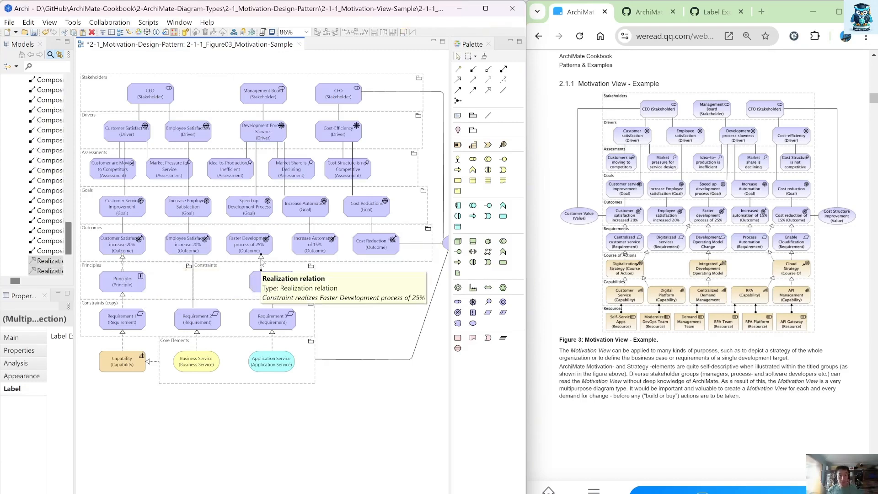
{"action": "right_click", "coordinate": [261, 263]}
{"action": "left_click", "coordinate": [316, 349]}
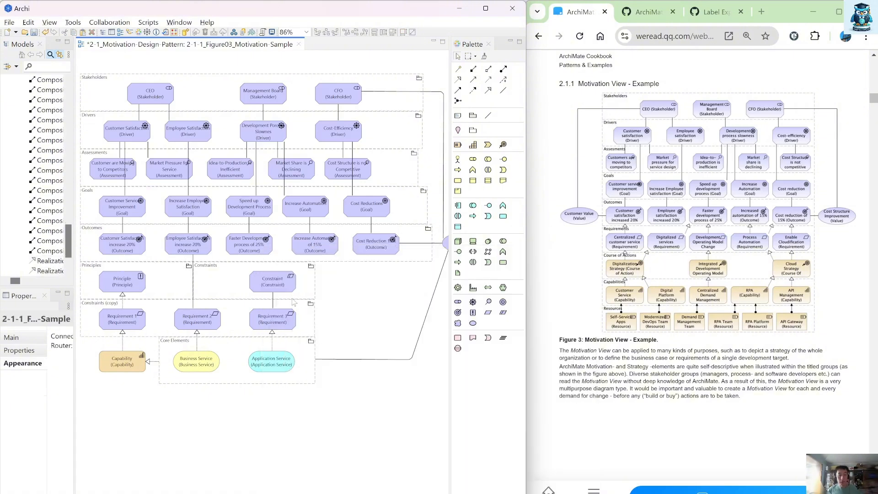
{"action": "left_click", "coordinate": [282, 287]}
{"action": "left_click", "coordinate": [117, 280], "text": "shift"}
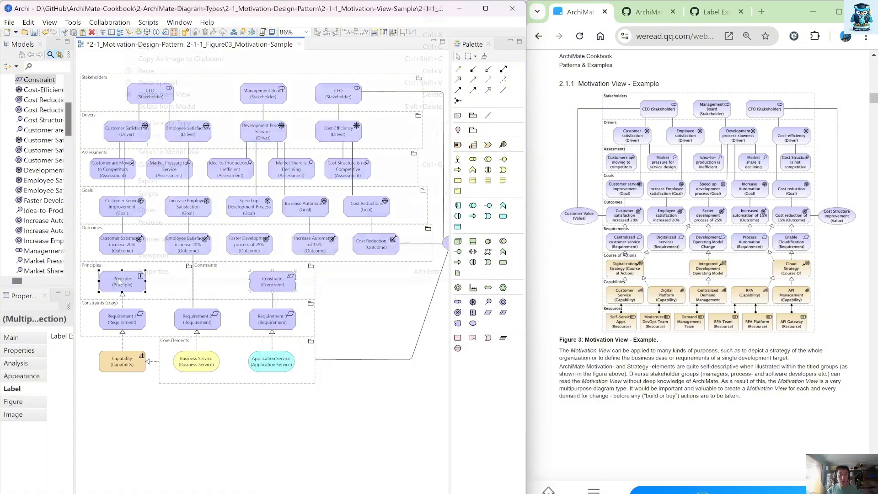
{"action": "right_click", "coordinate": [120, 278]}
Step: Remove the association between Requirement 2 and the Employee Satisfaction increase 20% outcome from the view
{"action": "left_click", "coordinate": [123, 302]}
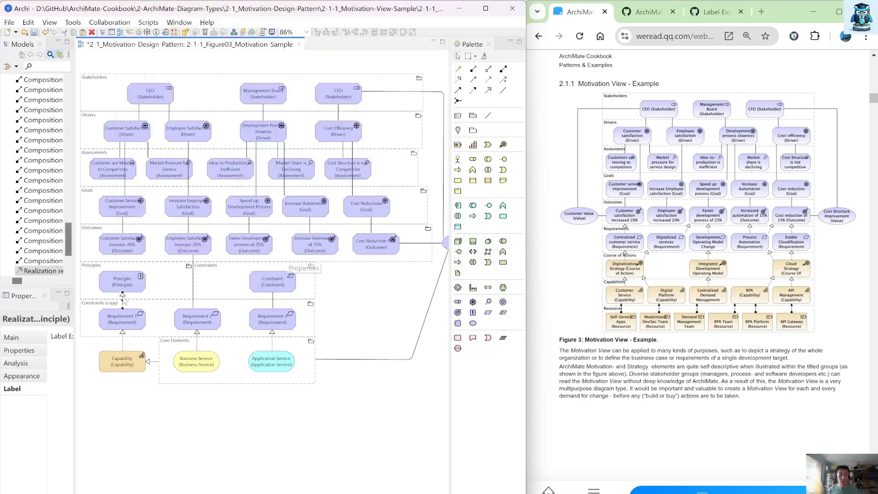
{"action": "left_click", "coordinate": [274, 297], "text": "shift"}
{"action": "left_click", "coordinate": [195, 278], "text": "shift"}
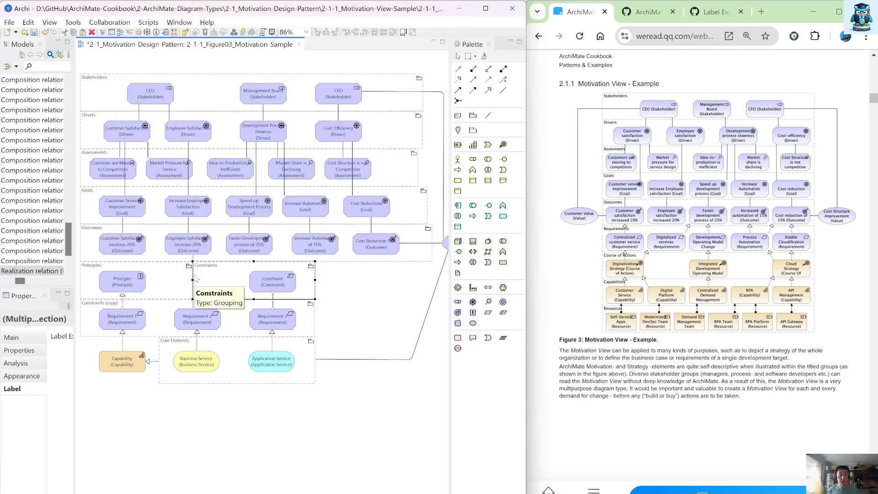
{"action": "right_click", "coordinate": [215, 276]}
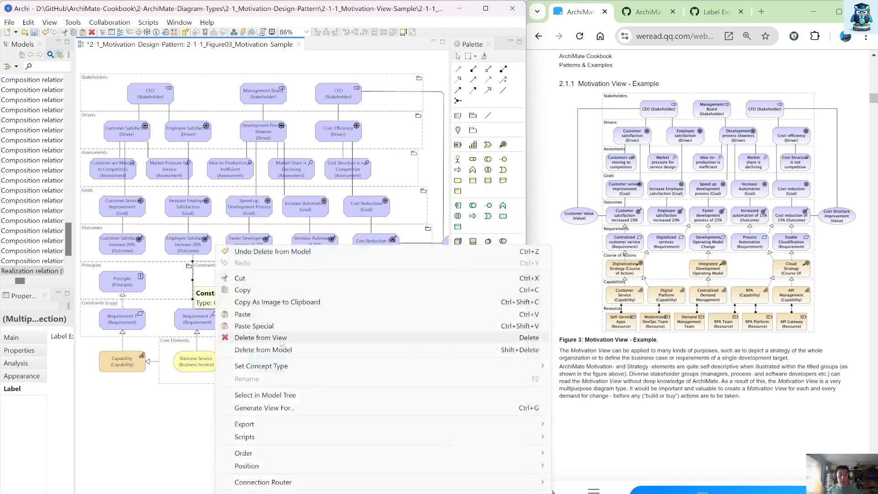
{"action": "left_click", "coordinate": [206, 277], "text": "ctrl"}
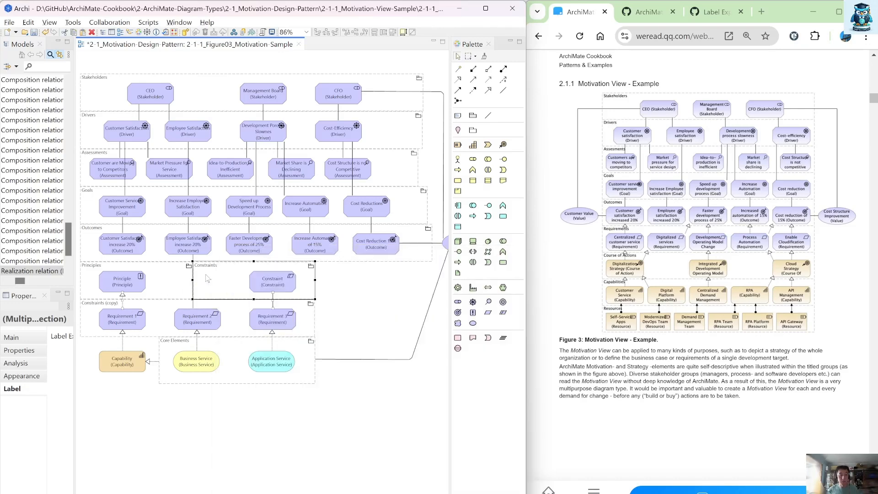
{"action": "right_click", "coordinate": [192, 247]}
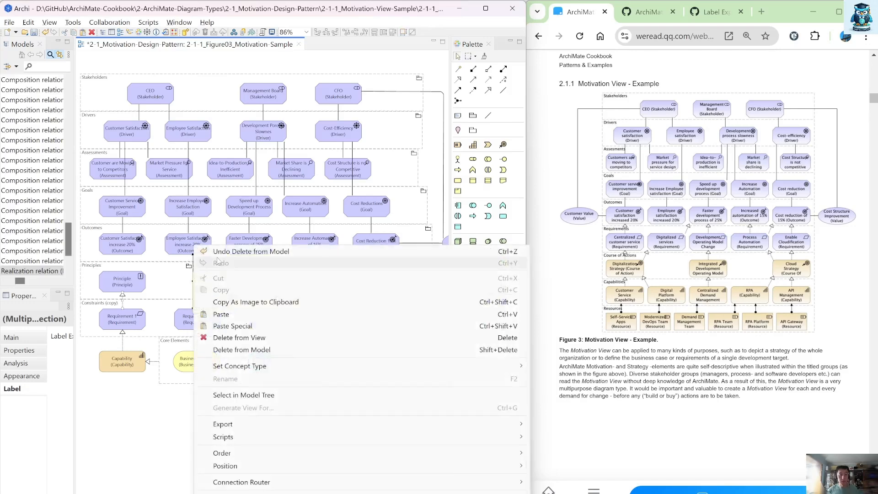
{"action": "left_click", "coordinate": [257, 339]}
Step: Delete the Principle and Constraint elements from the model
{"action": "left_click", "coordinate": [120, 287]}
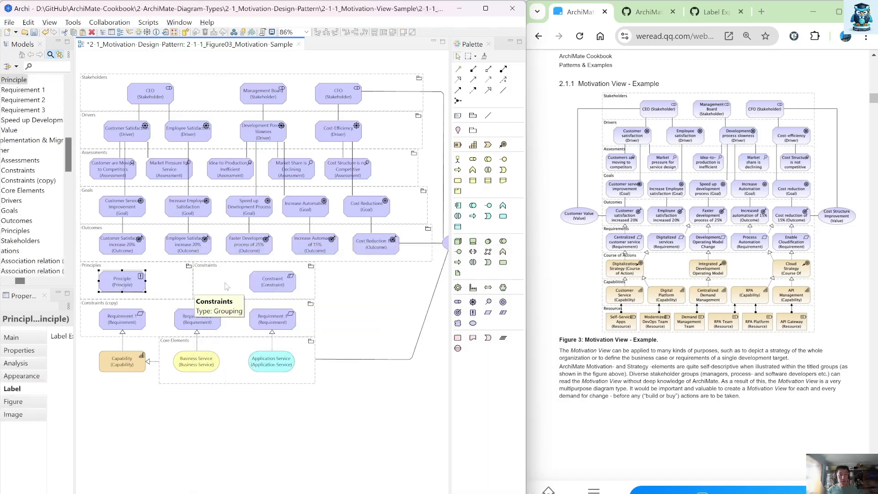
{"action": "left_click", "coordinate": [270, 282], "text": "ctrl"}
{"action": "right_click", "coordinate": [271, 283]}
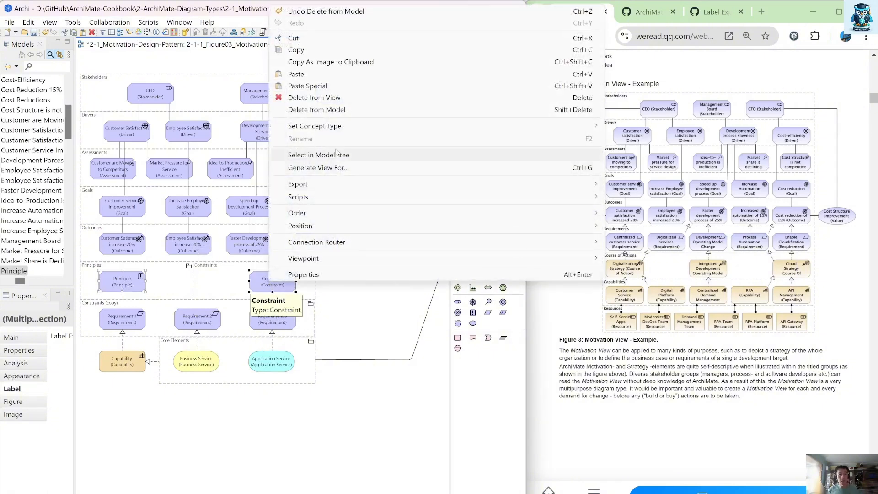
{"action": "left_click", "coordinate": [320, 110]}
Step: Delete the empty Principles and Constraints groupings from the model
{"action": "left_click", "coordinate": [246, 274]}
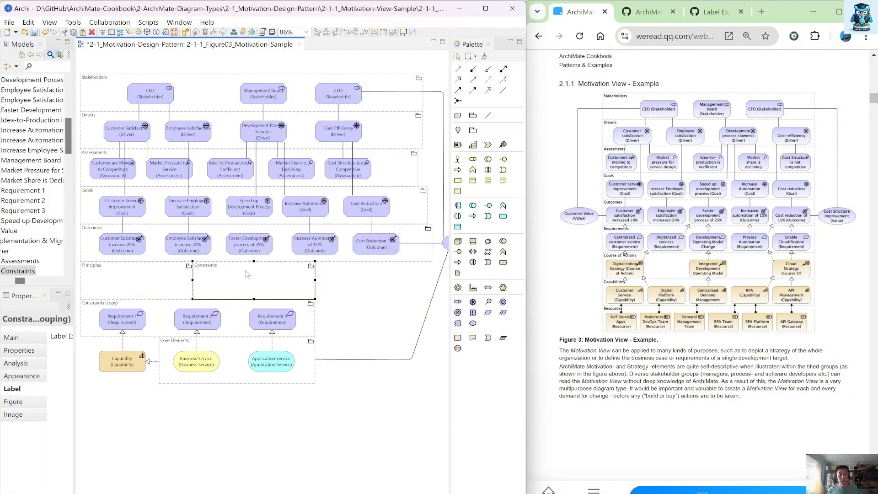
{"action": "left_click", "coordinate": [155, 288], "text": "ctrl"}
{"action": "right_click", "coordinate": [155, 288]}
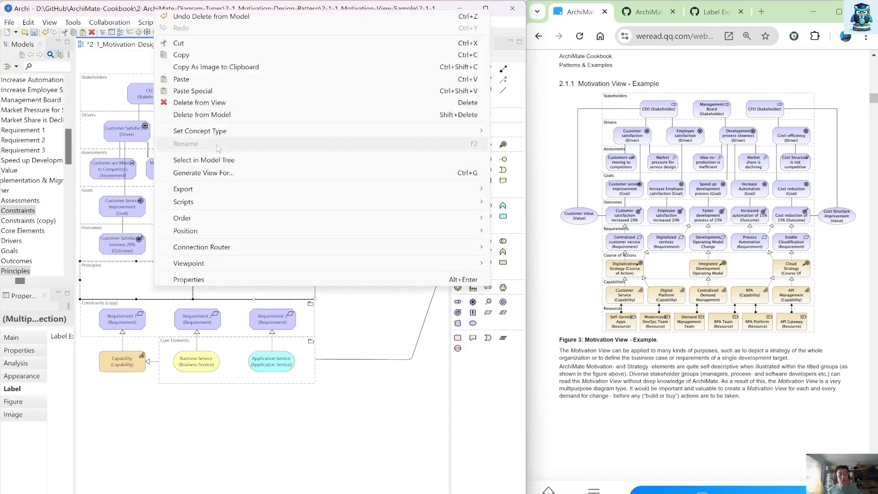
{"action": "left_click", "coordinate": [228, 114]}
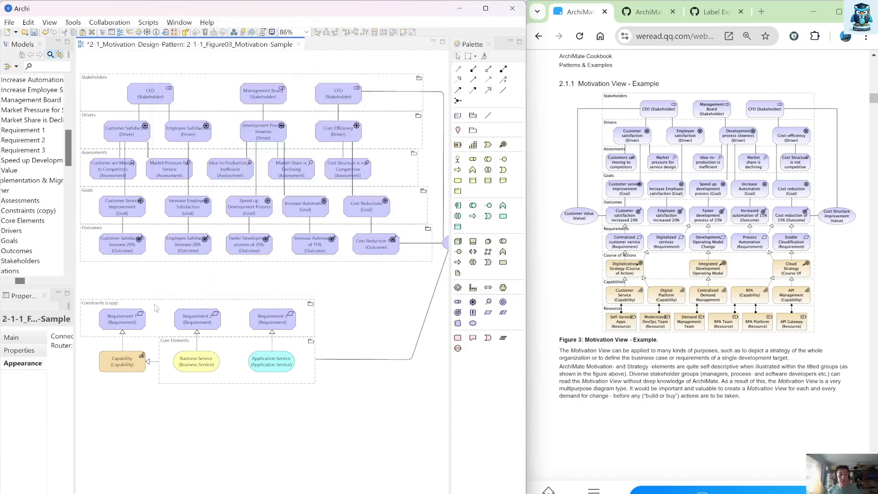
Step: Move the Constraints (copy) grouping up beneath Outcomes and widen it to the width of the groups above
{"action": "left_click_drag", "start_coordinate": [154, 308], "coordinate": [161, 267]}
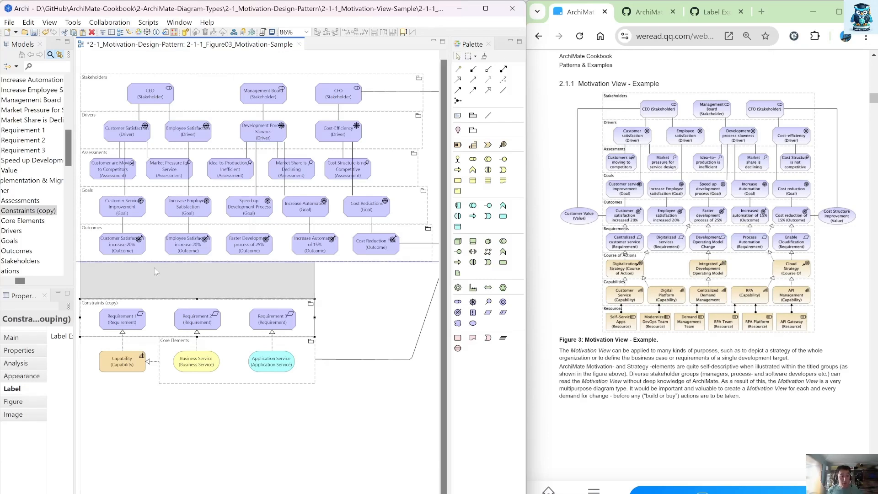
{"action": "left_click_drag", "start_coordinate": [315, 280], "coordinate": [432, 280]}
Step: Rename the Constraints (copy) grouping as Requirements
{"action": "double_click", "coordinate": [155, 264]}
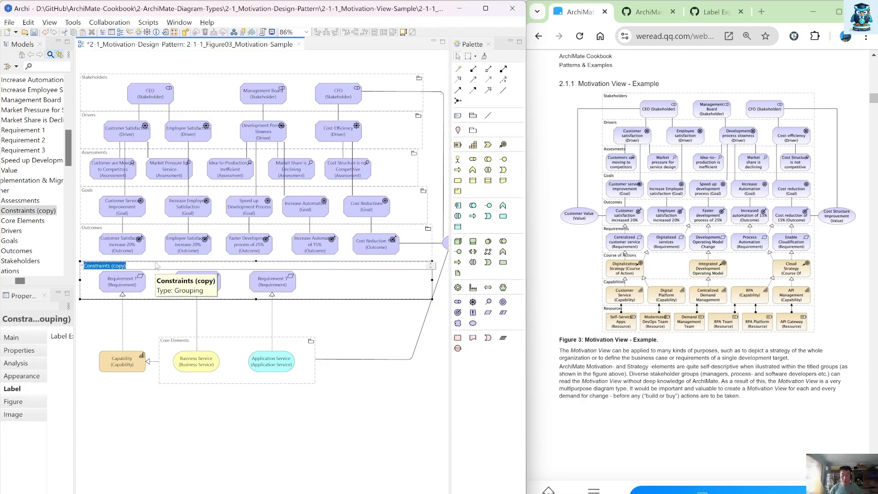
{"action": "type", "text": "Requ"}
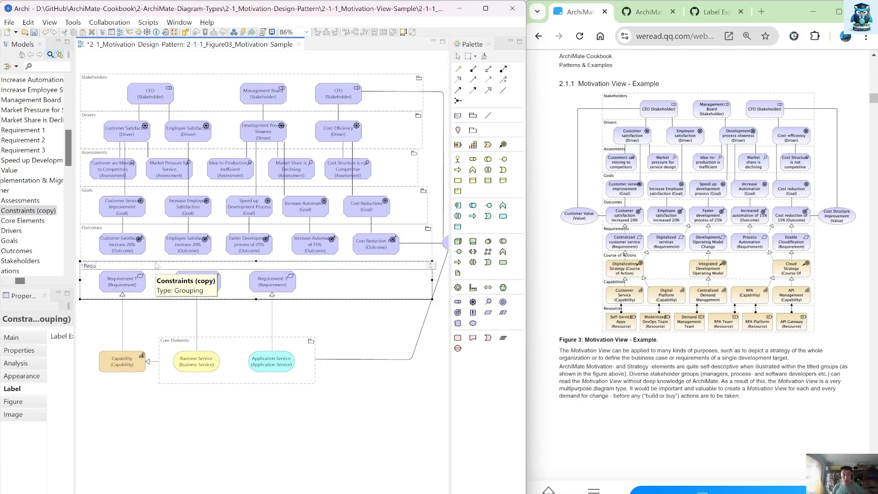
{"action": "type", "text": "irements"}
{"action": "key", "text": "Return"}
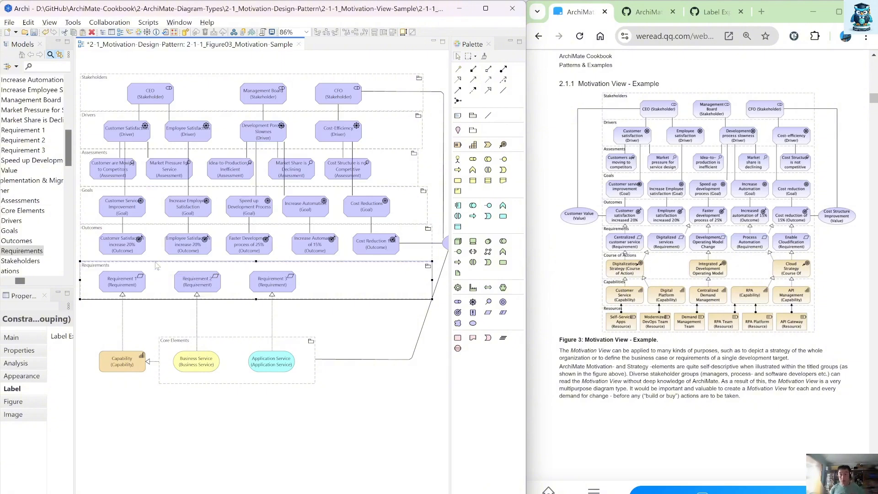
Step: Shift the second and third requirements leftwards inside the Requirements grouping
{"action": "left_click_drag", "start_coordinate": [191, 286], "coordinate": [173, 285]}
{"action": "left_click_drag", "start_coordinate": [263, 284], "coordinate": [301, 286]}
{"action": "left_click", "coordinate": [178, 286], "text": "ctrl"}
{"action": "key", "text": "ctrl+z"}
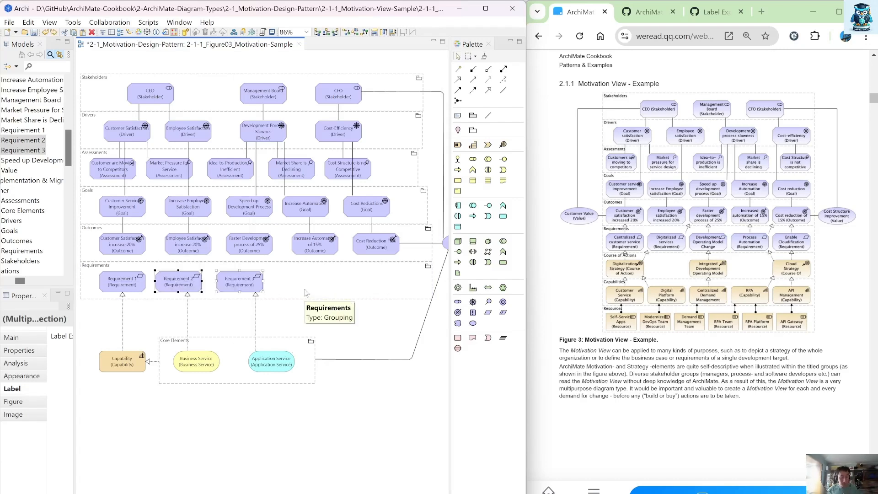
Step: Duplicate the second and third requirements and place the copies at the right end of the Requirements grouping
{"action": "key", "text": "ctrl+c"}
{"action": "key", "text": "ctrl+v"}
{"action": "left_click_drag", "start_coordinate": [202, 294], "coordinate": [322, 289]}
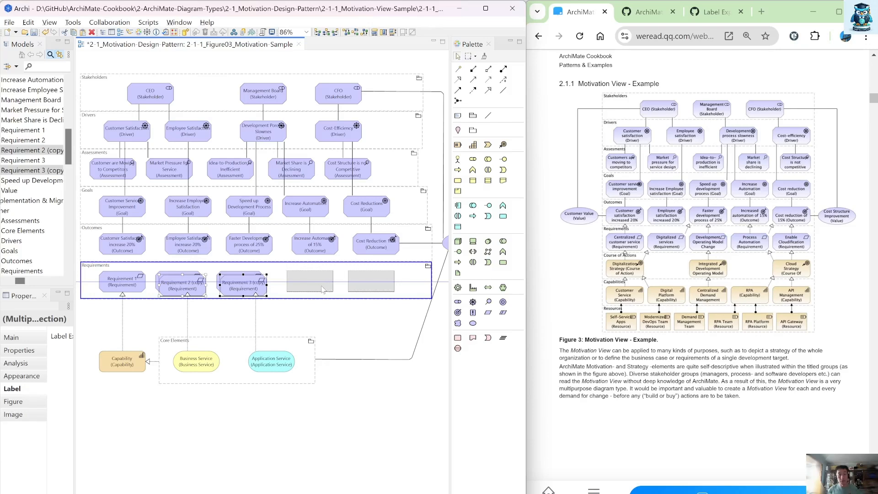
{"action": "left_click", "coordinate": [606, 281]}
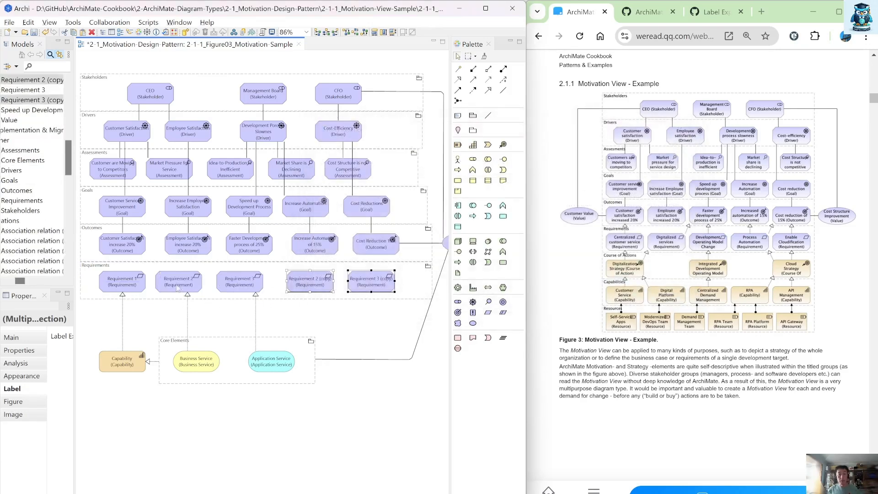
Step: Rename Requirement 1 as Centralized Customer Service
{"action": "left_click", "coordinate": [131, 283]}
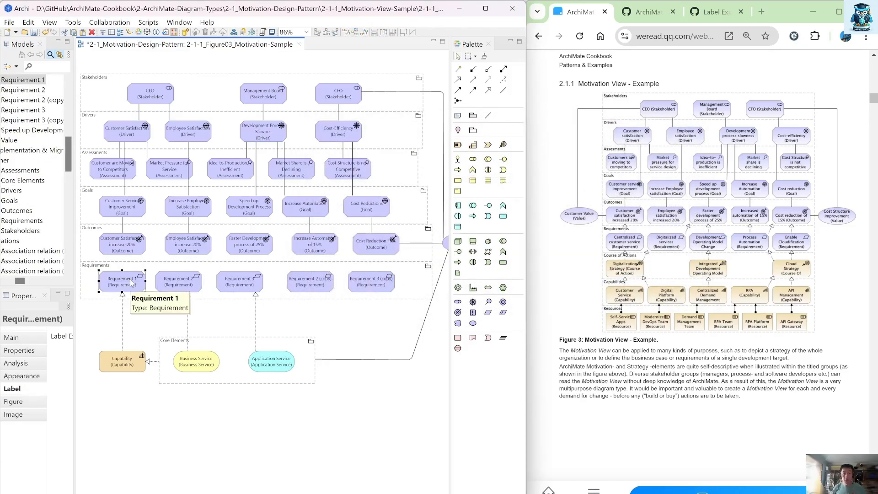
{"action": "left_click", "coordinate": [132, 283]}
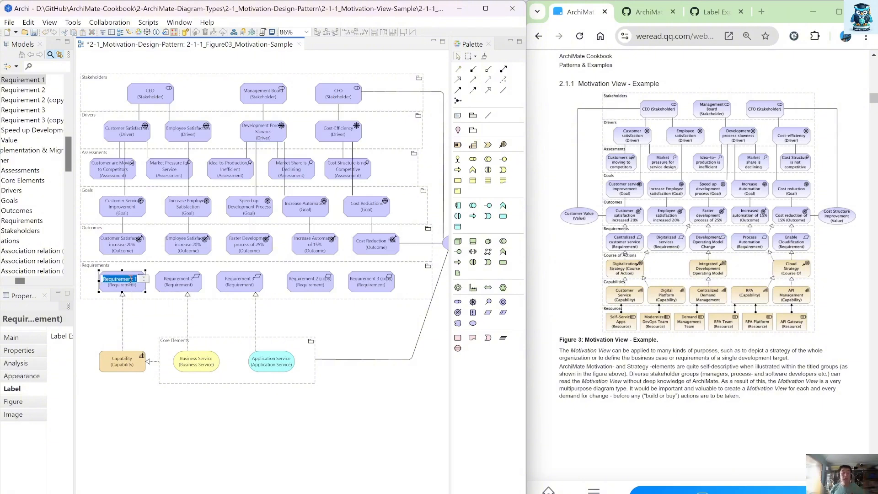
{"action": "type", "text": "Centr"}
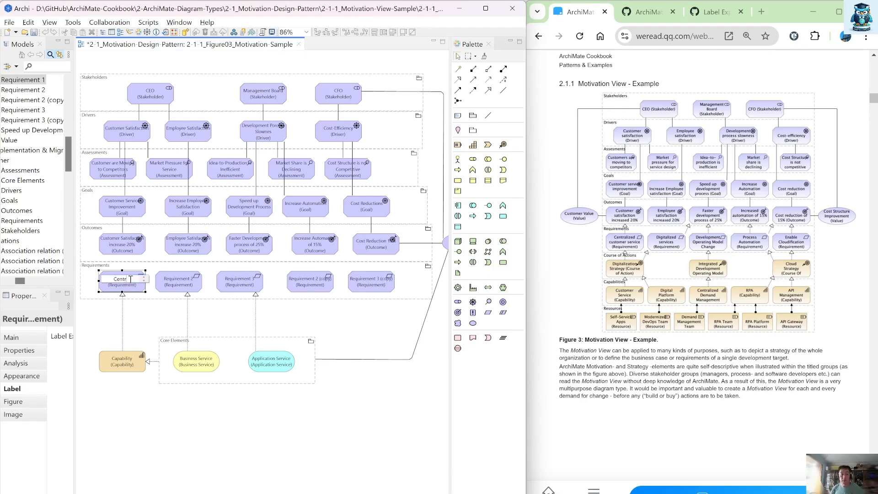
{"action": "type", "text": "alized Cus"}
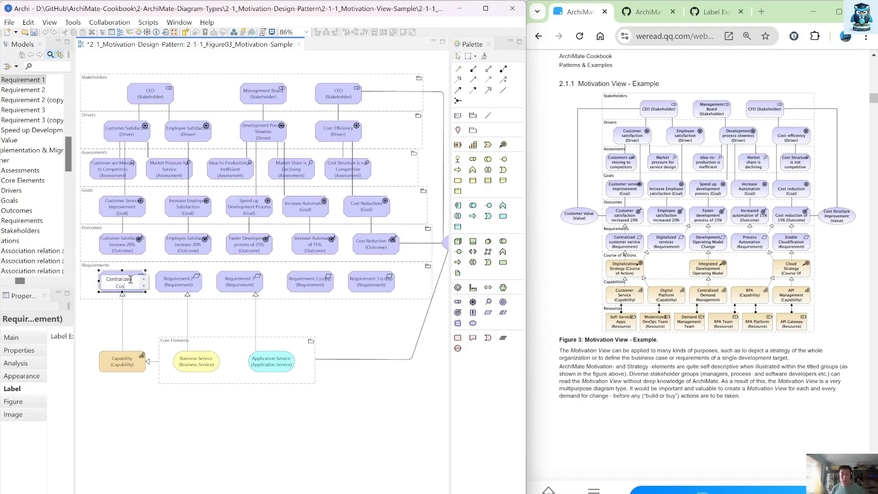
{"action": "type", "text": "tomer Service"}
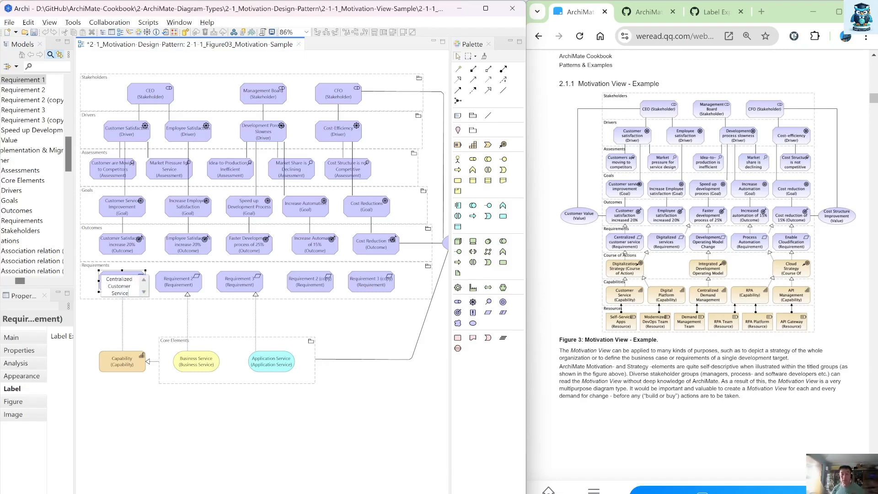
{"action": "key", "text": "Return"}
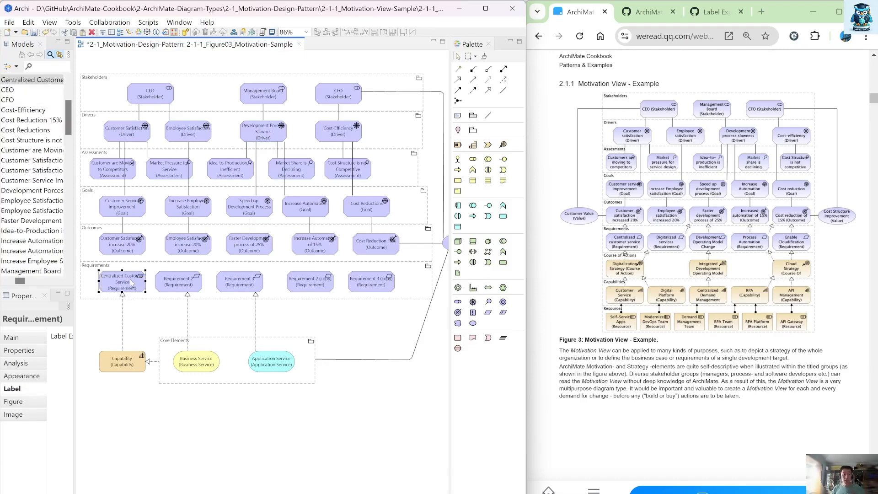
Step: Connect Centralized Customer Service to the Customer Satisfaction increase 20% outcome with a realization
{"action": "left_click", "coordinate": [458, 79]}
{"action": "left_click", "coordinate": [123, 285]}
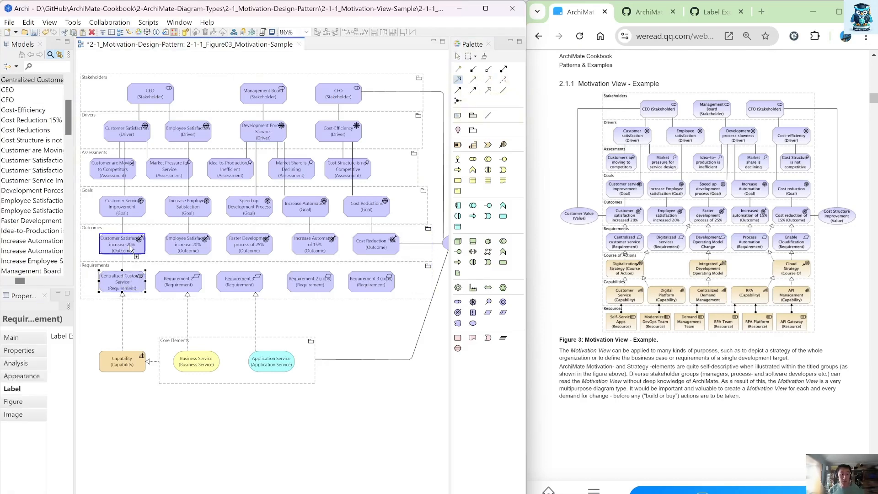
{"action": "left_click", "coordinate": [130, 248]}
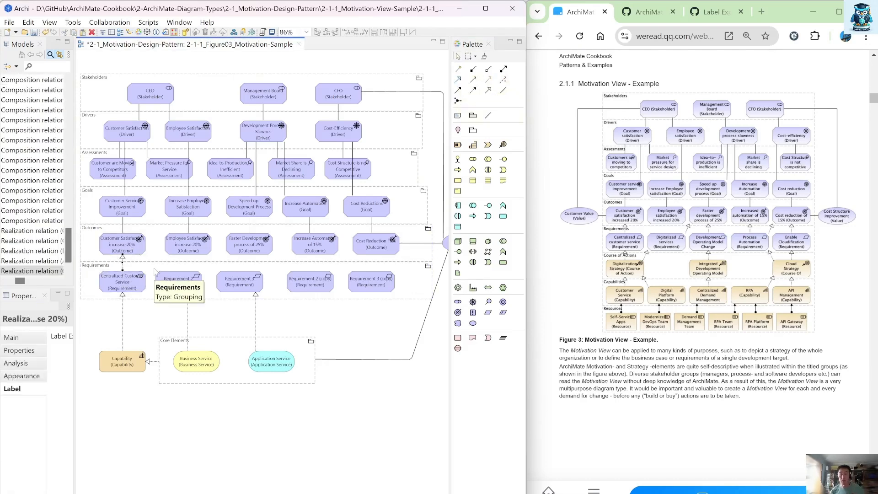
Step: Rename Requirement 2 as Digitalized Service
{"action": "left_click", "coordinate": [178, 286]}
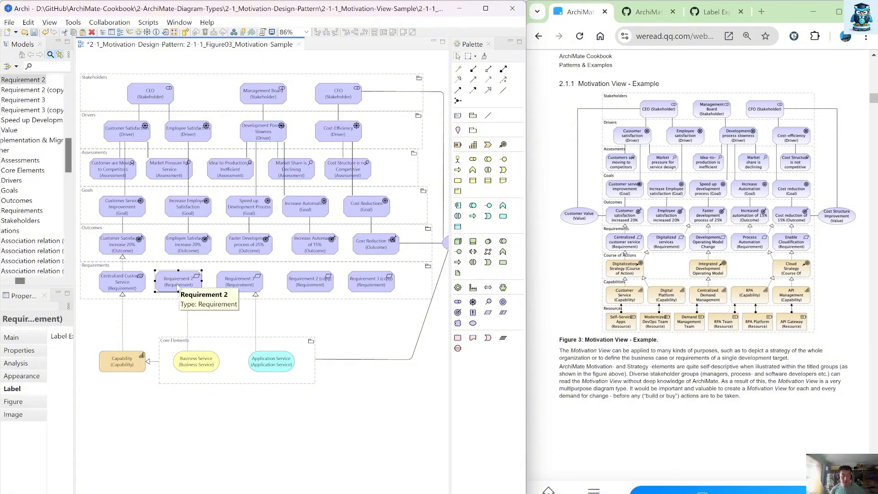
{"action": "left_click", "coordinate": [177, 287]}
{"action": "type", "text": "Dig"}
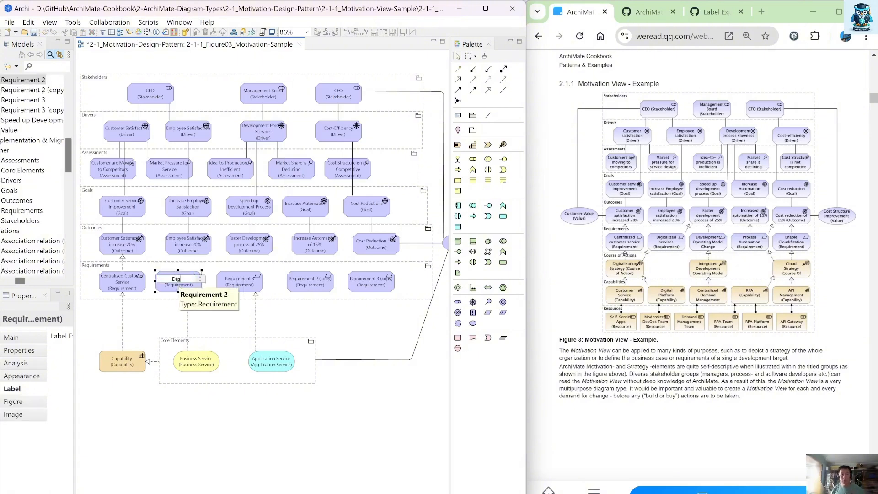
{"action": "type", "text": "italized Service"}
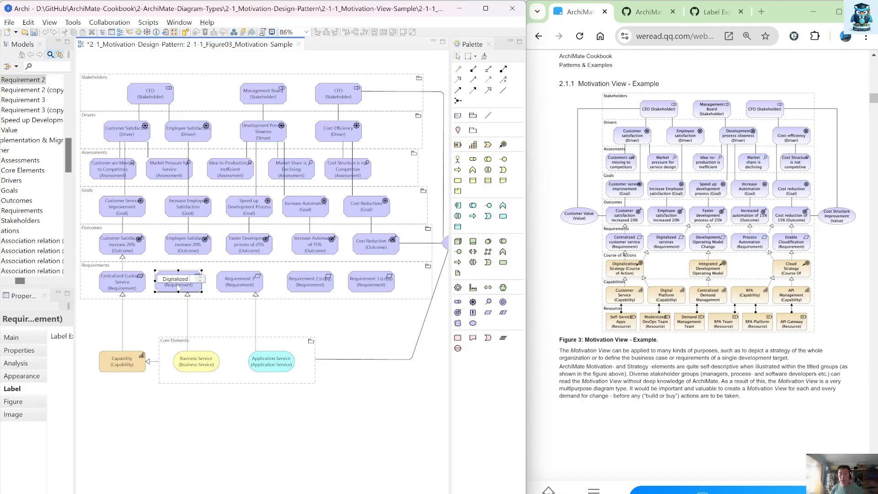
{"action": "key", "text": "Return"}
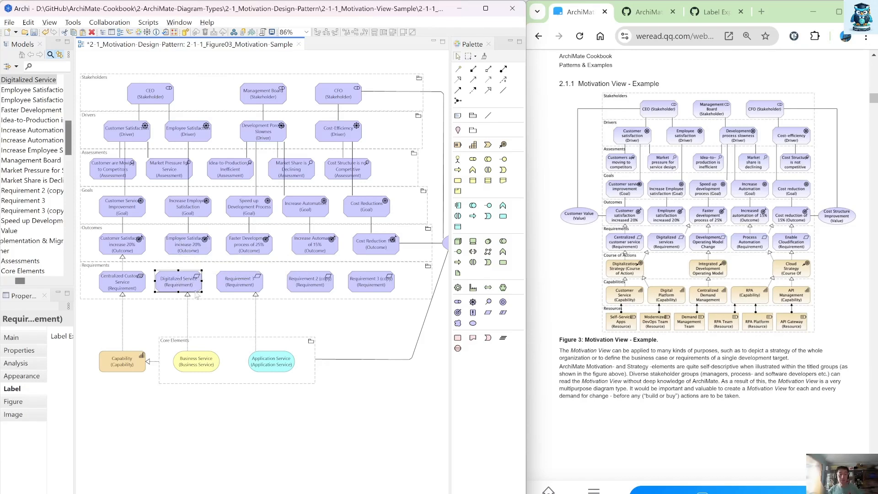
Step: Connect Digitalized Service to the Faster Development process of 25% outcome with a realization
{"action": "left_click", "coordinate": [458, 79]}
{"action": "left_click", "coordinate": [183, 280]}
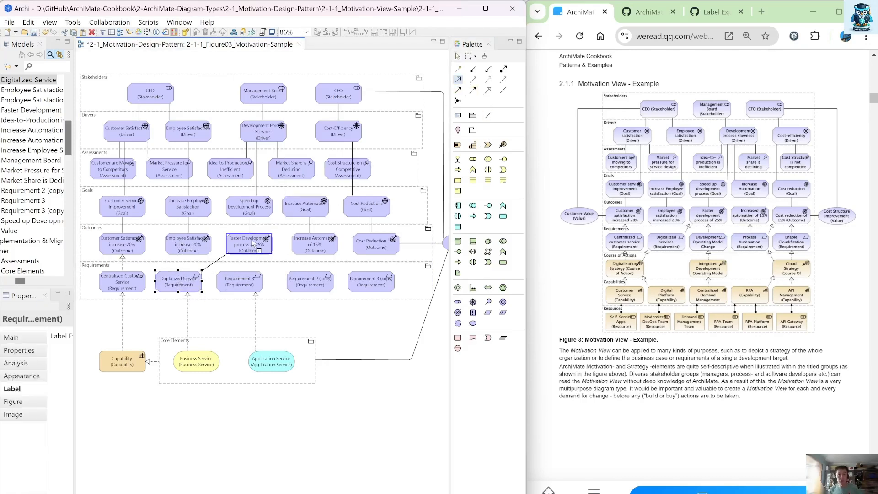
{"action": "left_click", "coordinate": [251, 243]}
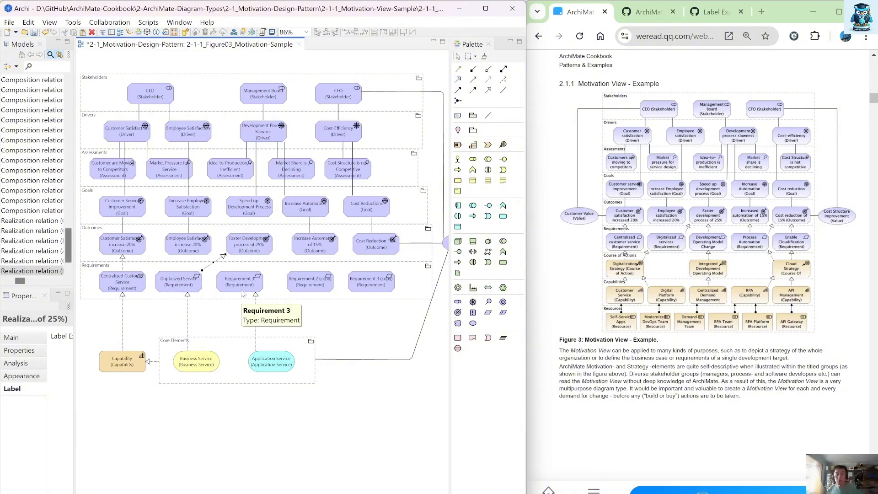
Step: Rename Requirement 3 as Development Operating Model Change
{"action": "left_click", "coordinate": [242, 286]}
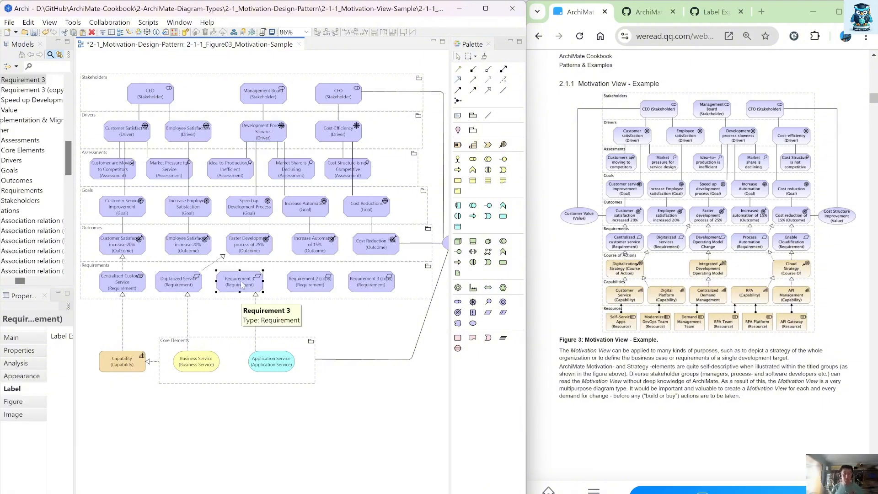
{"action": "left_click", "coordinate": [242, 285]}
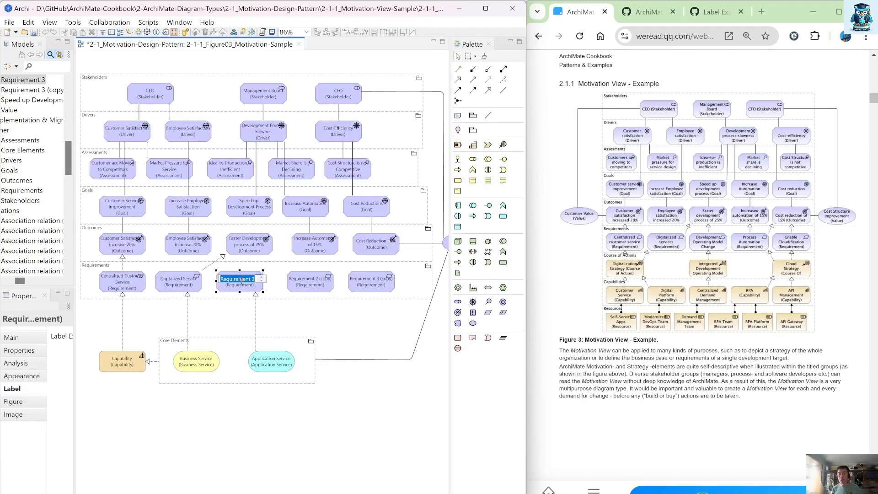
{"action": "type", "text": "Develop"}
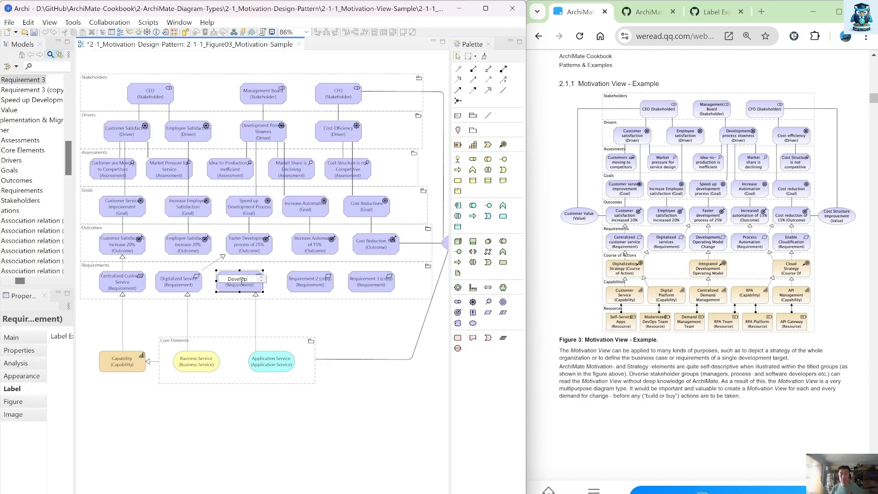
{"action": "type", "text": "ment Operation"}
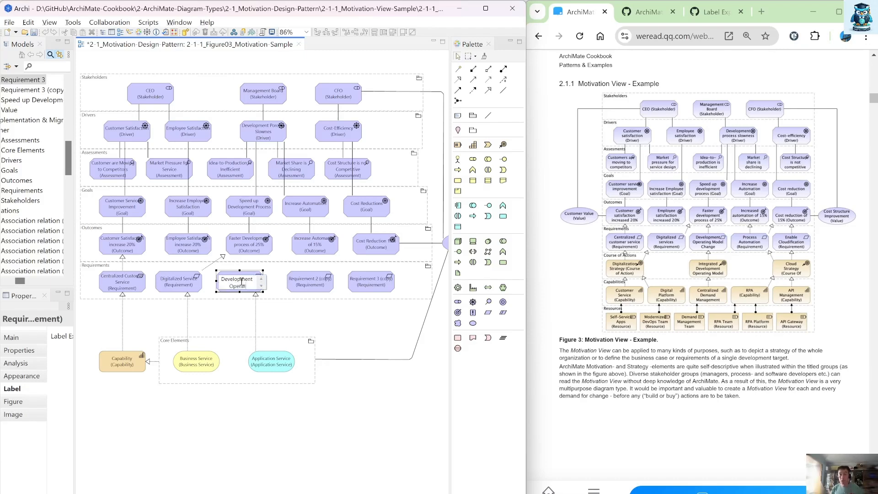
{"action": "key", "text": "BackSpace"}
{"action": "key", "text": "BackSpace"}
{"action": "type", "text": "ing"}
{"action": "key", "text": "BackSpace"}
{"action": "type", "text": "g Model Change"}
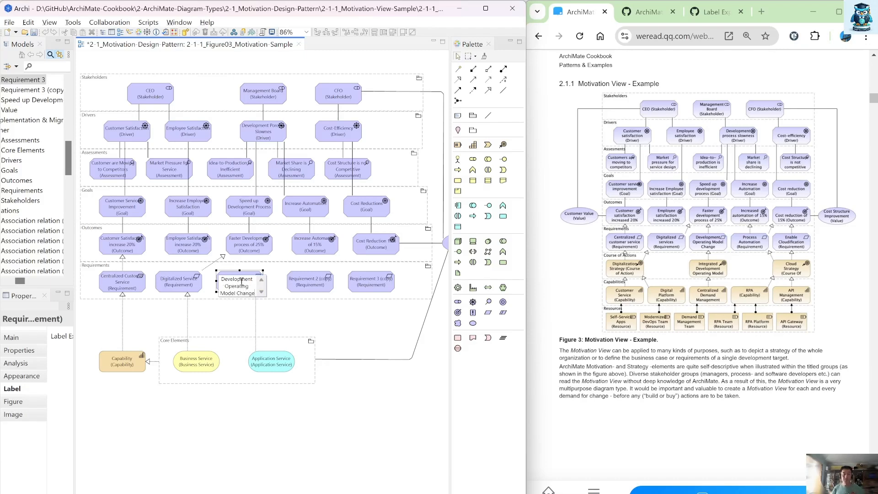
{"action": "key", "text": "Return"}
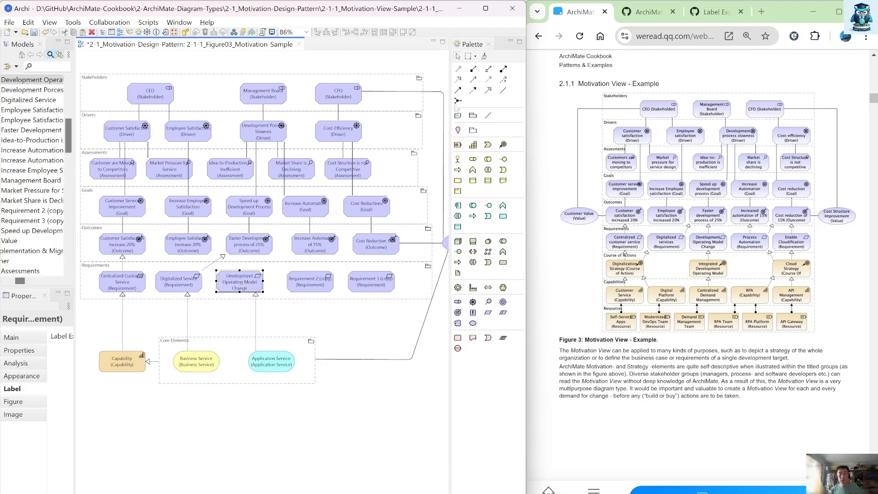
Step: Connect Development Operating Model Change to the Faster Development process of 25% outcome with a realization
{"action": "left_click", "coordinate": [458, 80]}
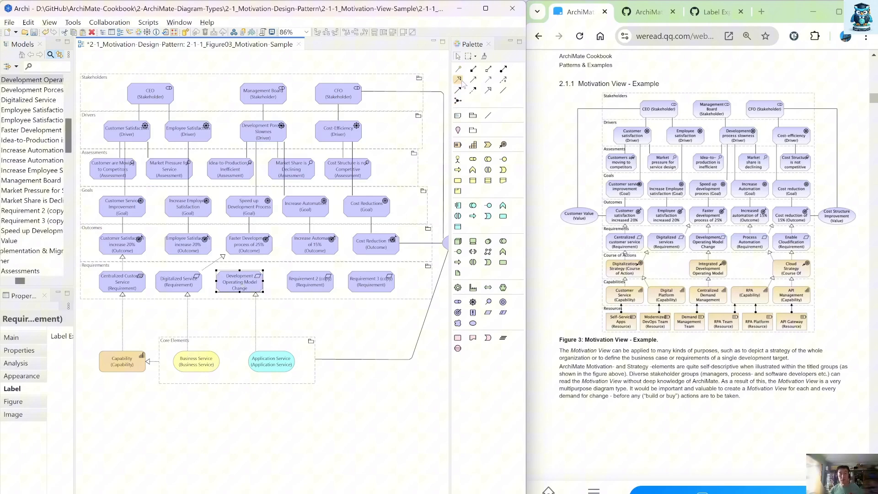
{"action": "left_click", "coordinate": [255, 257]}
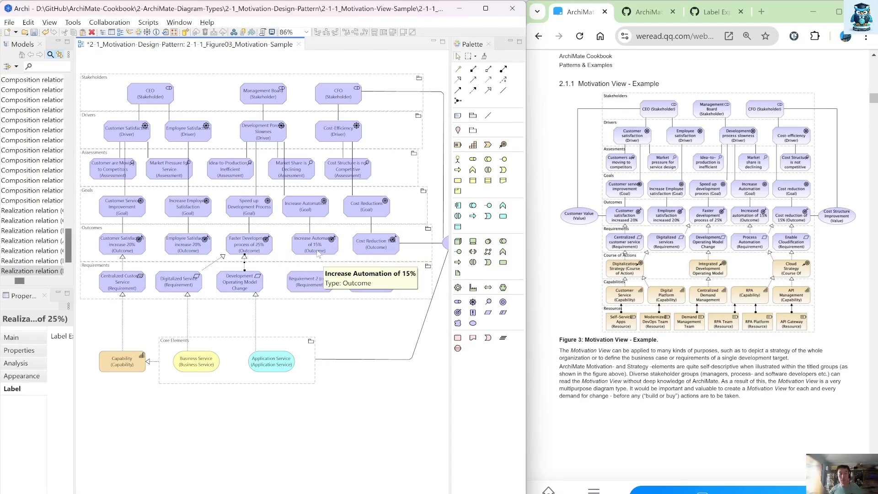
{"action": "left_click", "coordinate": [320, 285]}
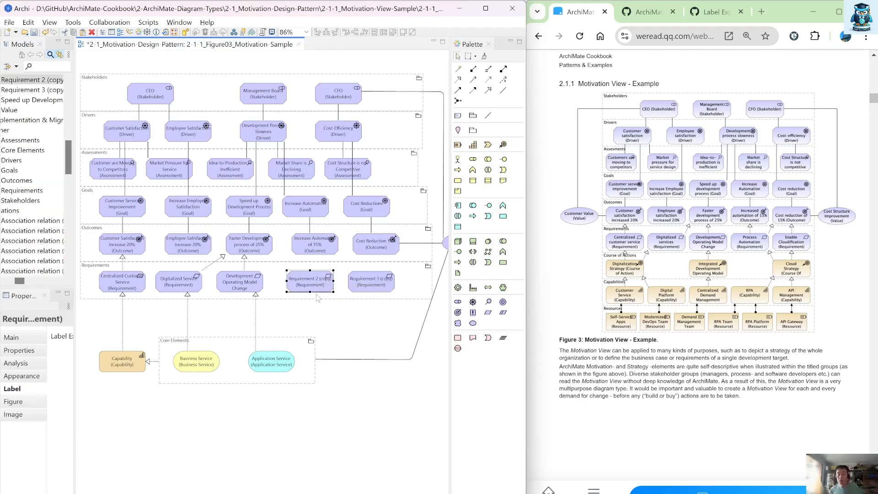
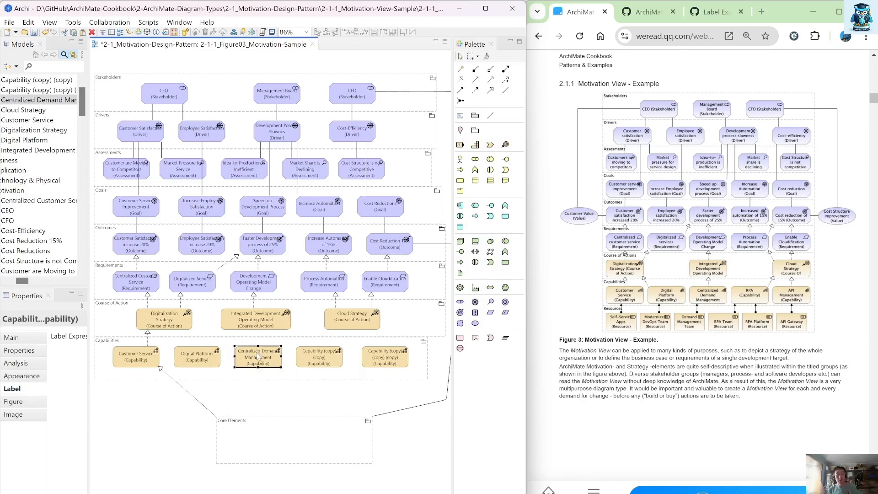
Step: Rename the fourth Capability copy as RPA
{"action": "left_click", "coordinate": [309, 359]}
{"action": "left_click", "coordinate": [309, 359]}
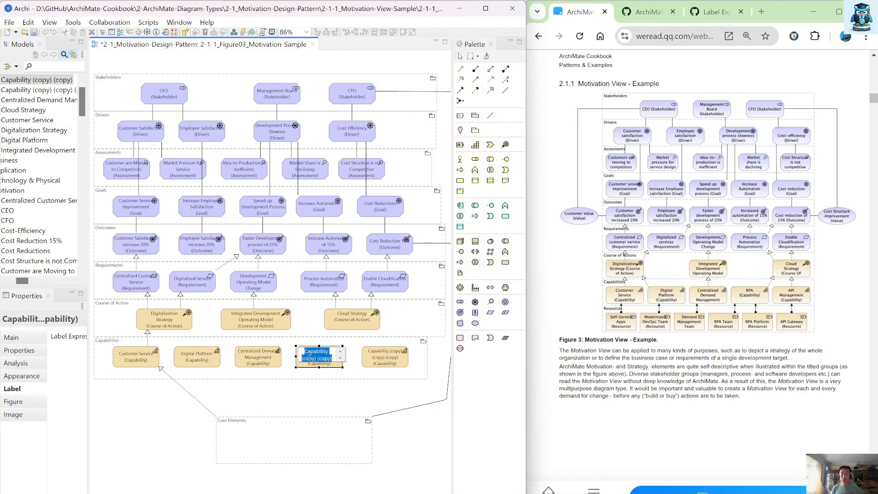
{"action": "type", "text": "RPA"}
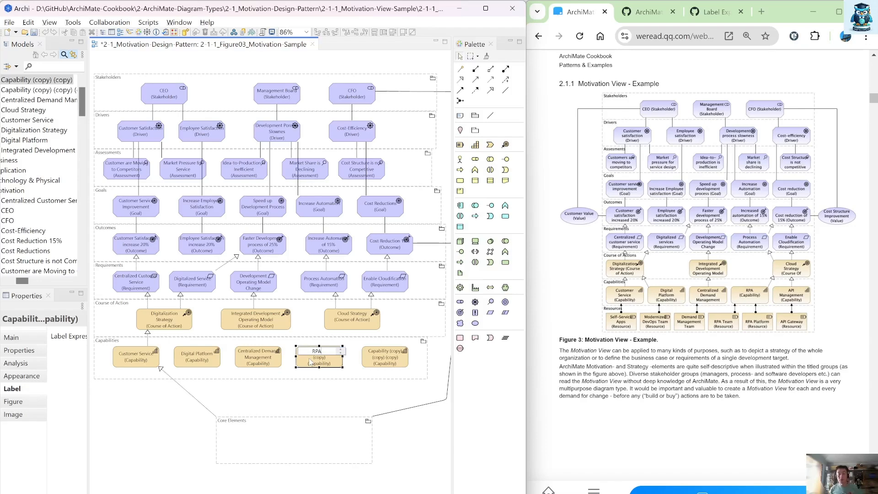
{"action": "key", "text": "Return"}
Step: Rename the last Capability copy as API Management
{"action": "left_click", "coordinate": [375, 357]}
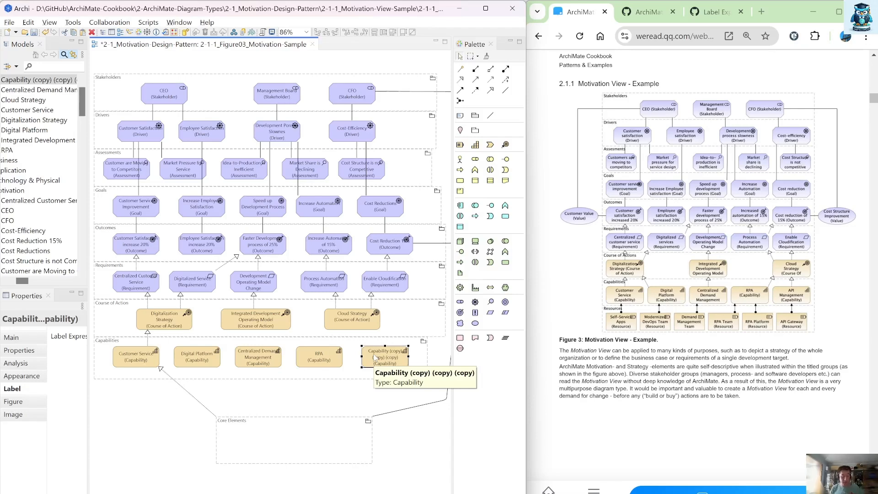
{"action": "left_click", "coordinate": [375, 357]}
{"action": "type", "text": "Ap"}
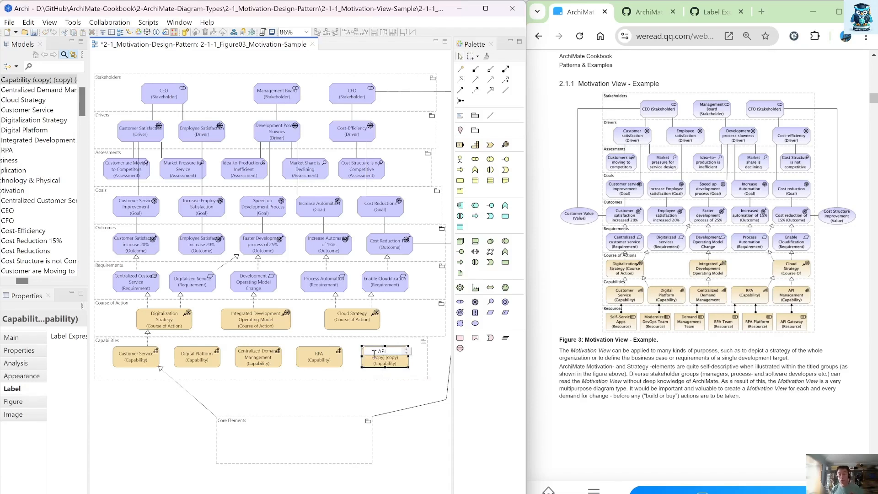
{"action": "type", "text": " Management"}
{"action": "key", "text": "Return"}
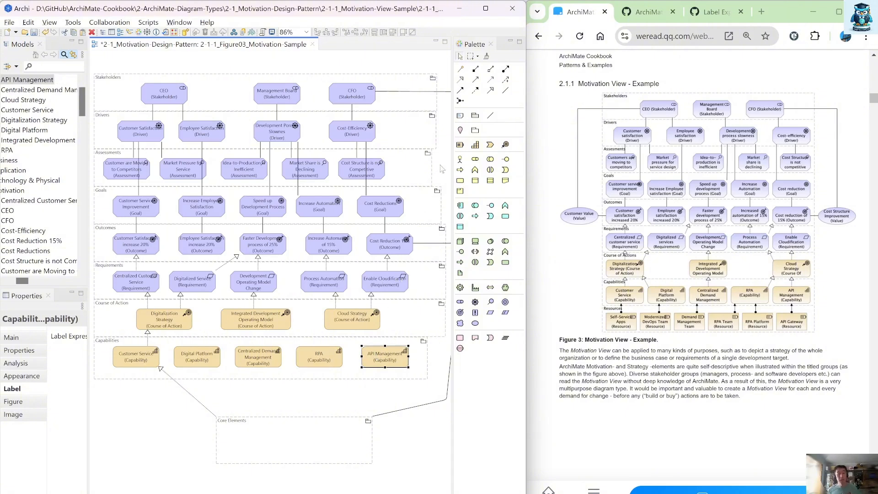
Step: Connect Digital Platform to Digitalization Strategy and Centralized Demand Management to Integrated Development Operating Model with realizations
{"action": "left_click", "coordinate": [460, 79]}
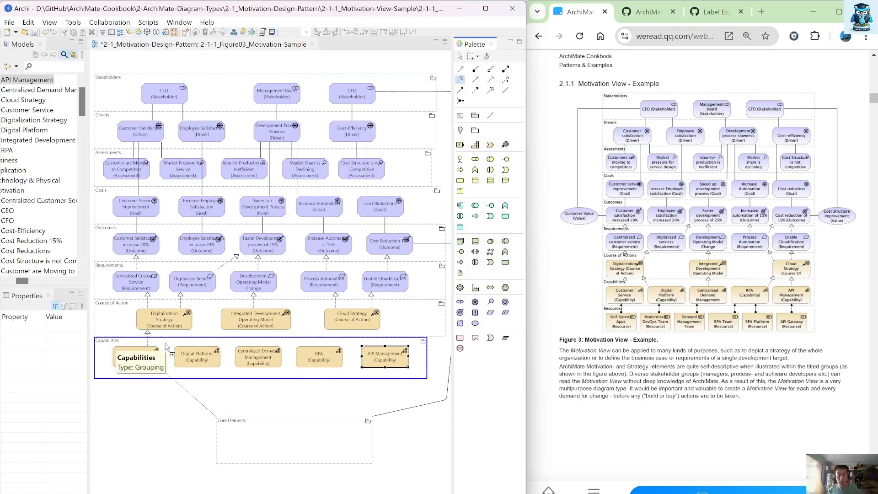
{"action": "left_click_drag", "start_coordinate": [199, 355], "coordinate": [187, 324]}
{"action": "left_click", "coordinate": [187, 325]}
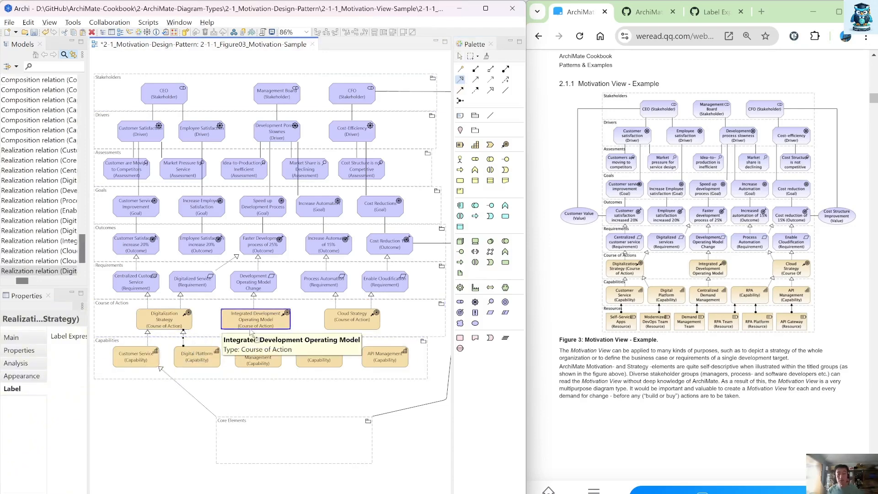
{"action": "left_click", "coordinate": [270, 324]}
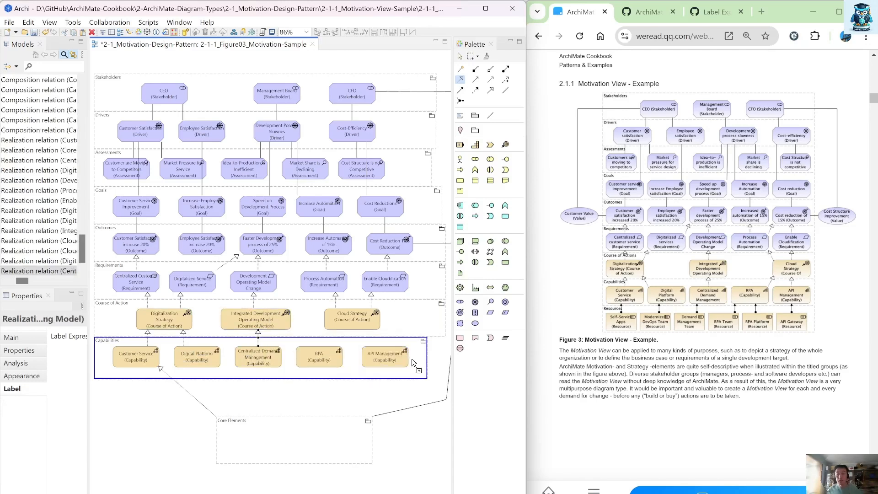
Step: Connect RPA and API Management to Cloud Strategy with realization relationships
{"action": "left_click", "coordinate": [352, 316]}
{"action": "left_click", "coordinate": [377, 359]}
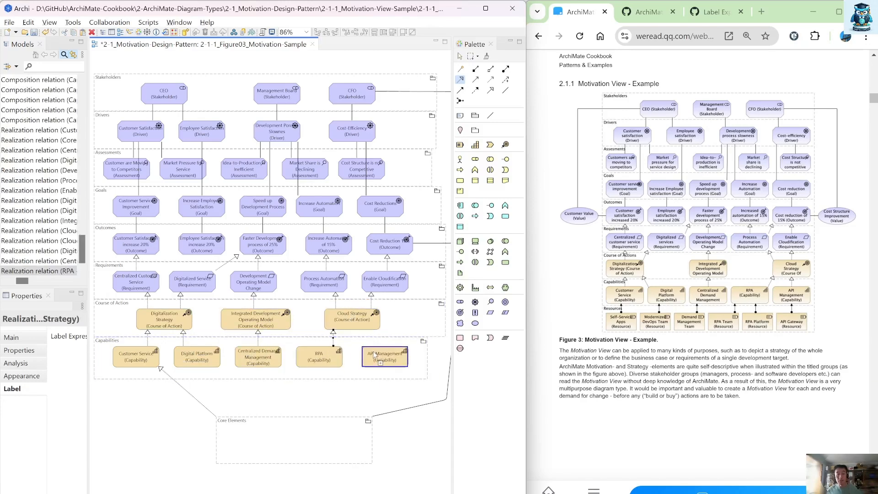
{"action": "left_click", "coordinate": [371, 326]}
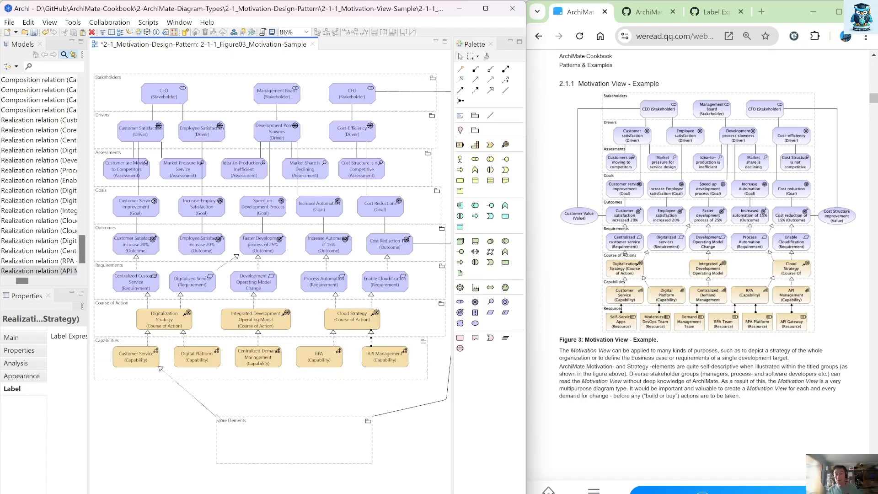
Step: Move the Core Elements group up below Capabilities and widen it to the diagram's width
{"action": "left_click_drag", "start_coordinate": [238, 424], "coordinate": [133, 391]}
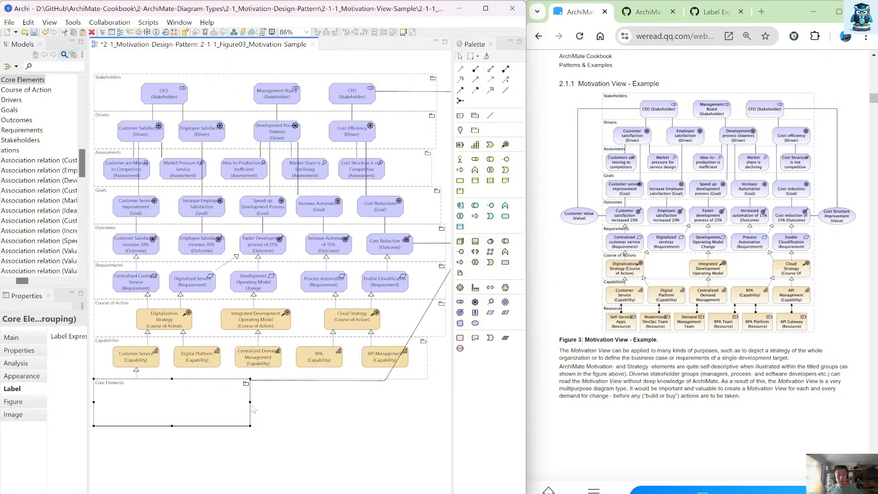
{"action": "left_click_drag", "start_coordinate": [251, 403], "coordinate": [436, 396]}
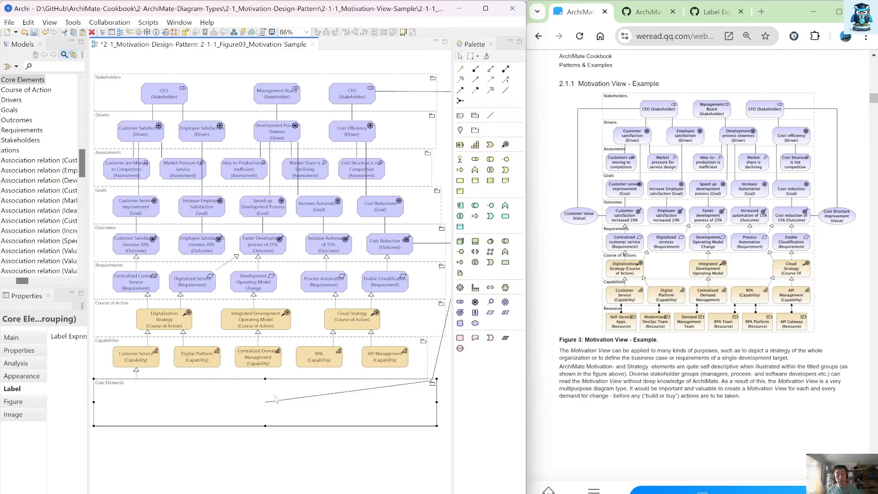
Step: Rename the Core Elements group as Resources
{"action": "left_click", "coordinate": [217, 400]}
{"action": "type", "text": "Re"}
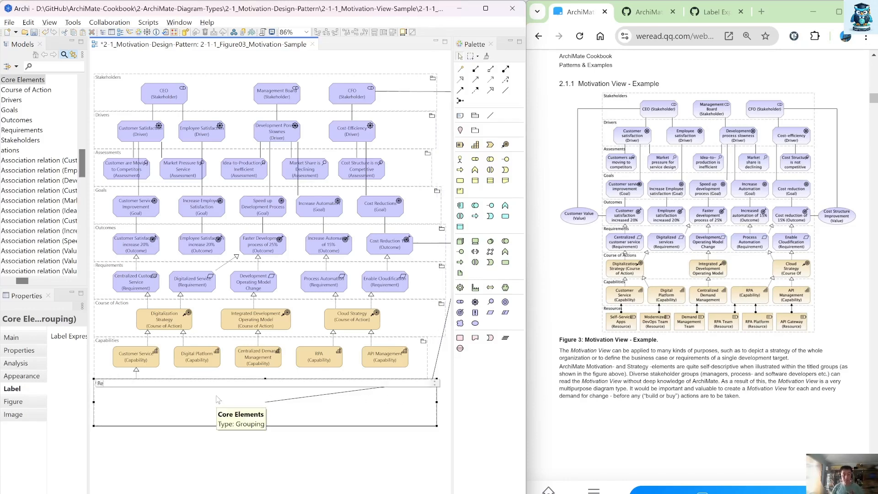
{"action": "type", "text": "sources"}
{"action": "key", "text": "Return"}
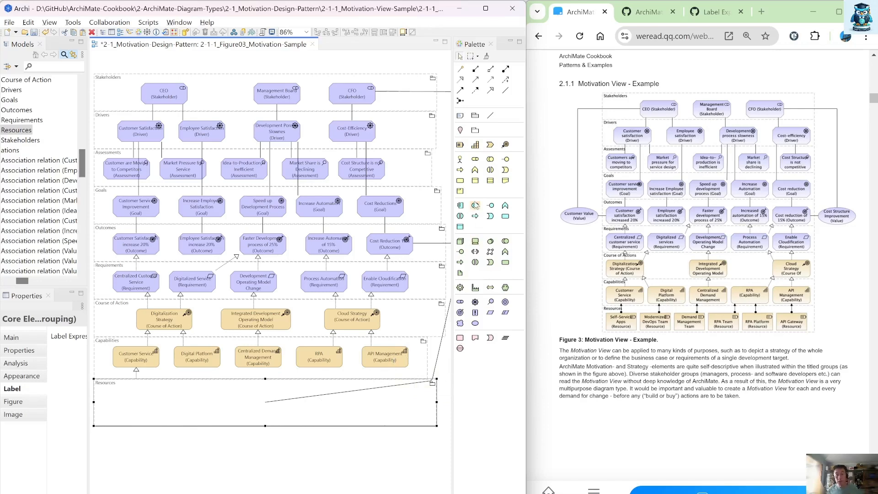
Step: Add a Resource element below the Resources group
{"action": "left_click", "coordinate": [460, 146]}
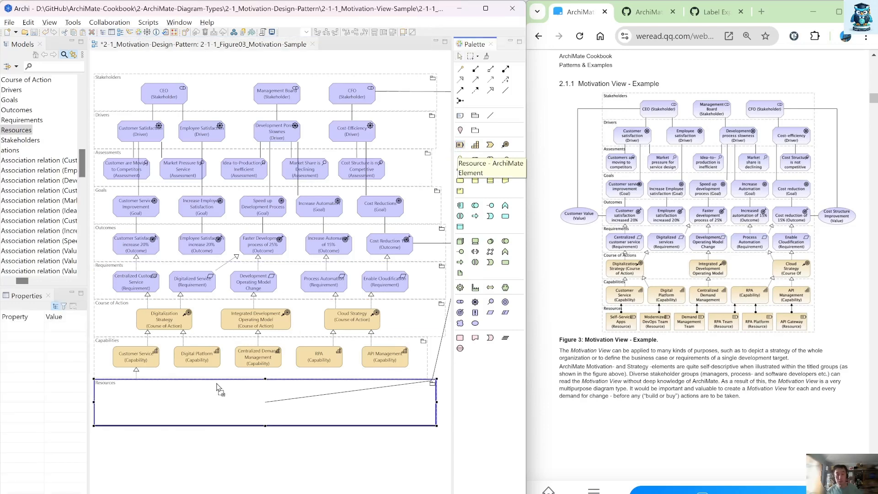
{"action": "left_click", "coordinate": [116, 455]}
{"action": "left_click", "coordinate": [204, 477]}
{"action": "left_click", "coordinate": [141, 471]}
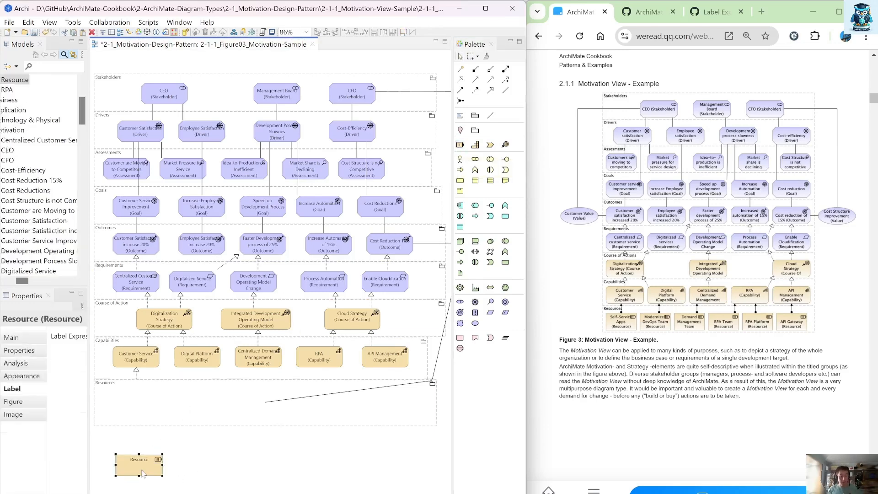
Step: Copy the Resource element and paste several copies of it
{"action": "key", "text": "ctrl+c"}
{"action": "key", "text": "ctrl+v"}
{"action": "key", "text": "ctrl+v"}
{"action": "key", "text": "ctrl+v"}
{"action": "key", "text": "ctrl+v"}
{"action": "key", "text": "ctrl+v"}
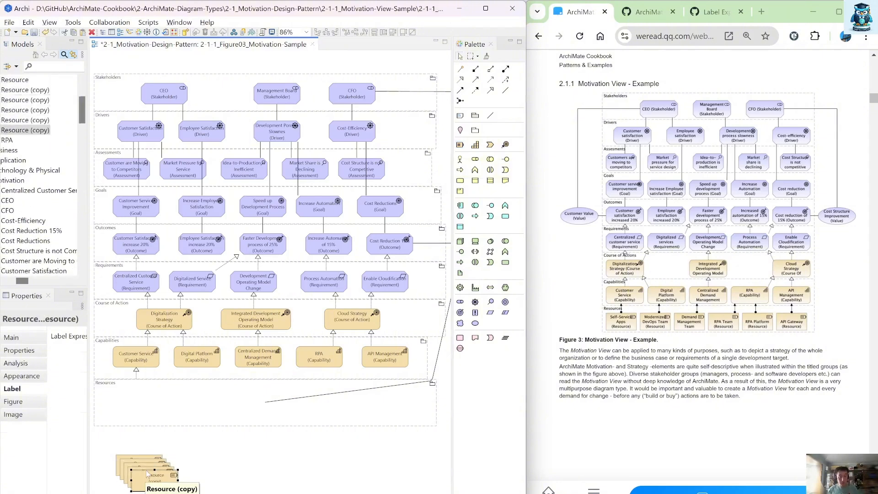
Step: Spread the Resource elements out into a horizontal row
{"action": "left_click_drag", "start_coordinate": [287, 492], "coordinate": [399, 478]}
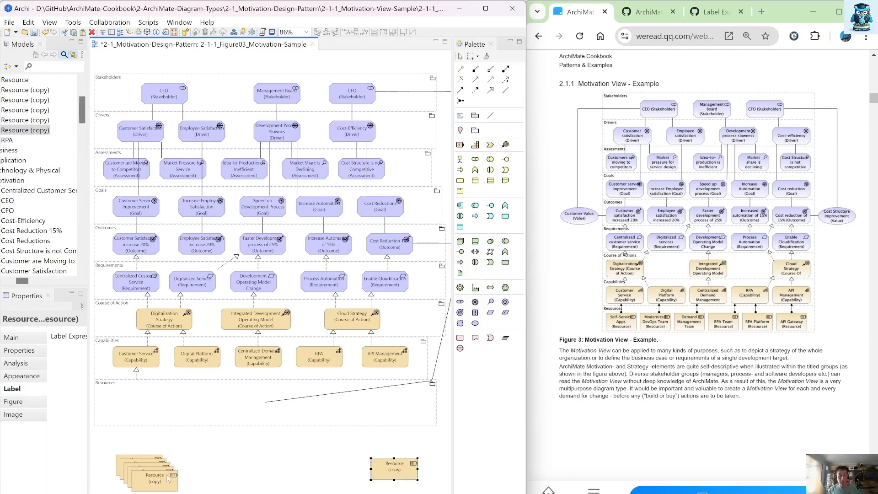
{"action": "left_click_drag", "start_coordinate": [160, 482], "coordinate": [236, 468]}
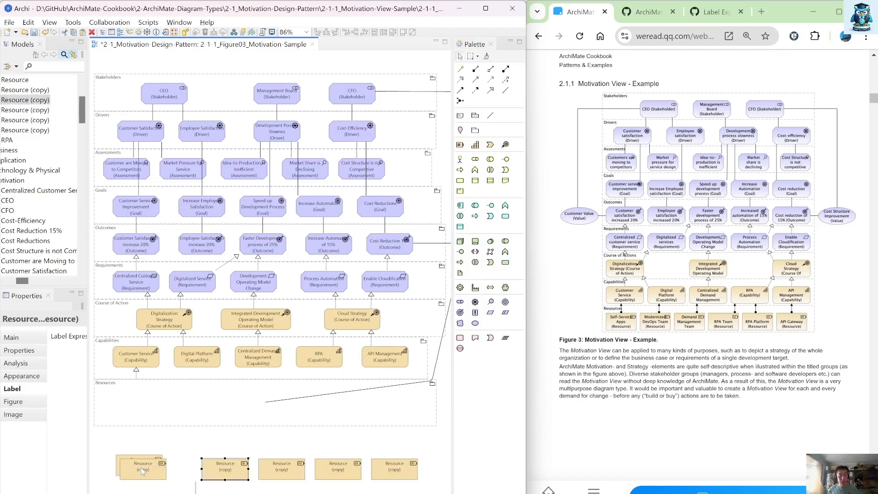
{"action": "left_click_drag", "start_coordinate": [142, 471], "coordinate": [100, 473]}
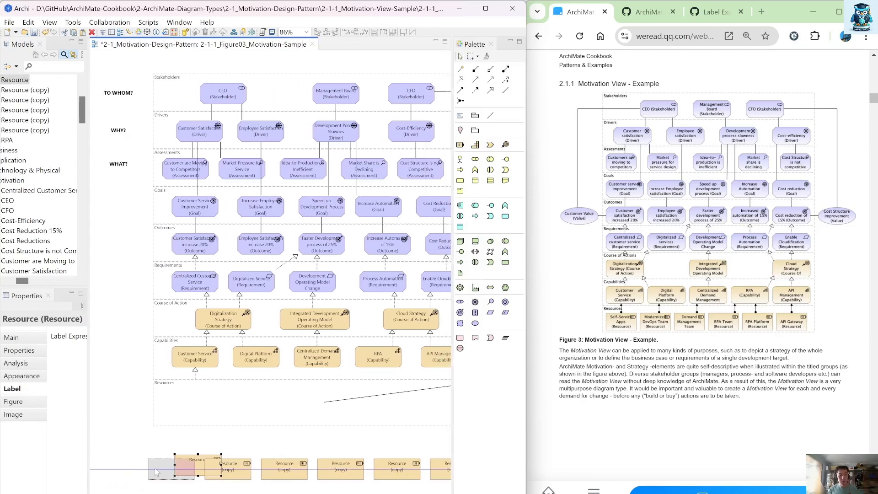
{"action": "left_click", "coordinate": [135, 439]}
Step: Select the Resource elements and give them the ${name} (${type}) label expression
{"action": "left_click", "coordinate": [215, 362]}
{"action": "left_click_drag", "start_coordinate": [88, 364], "coordinate": [99, 316]}
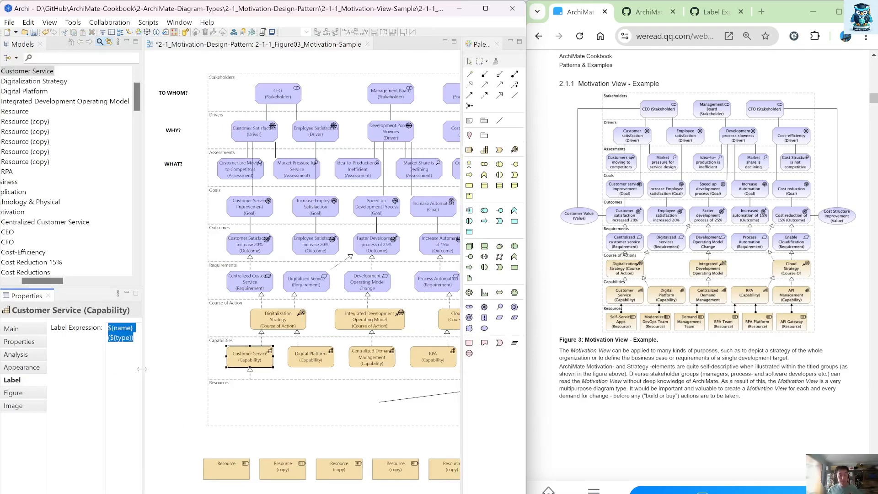
{"action": "left_click_drag", "start_coordinate": [142, 369], "coordinate": [94, 369]}
{"action": "left_click_drag", "start_coordinate": [120, 442], "coordinate": [368, 473]}
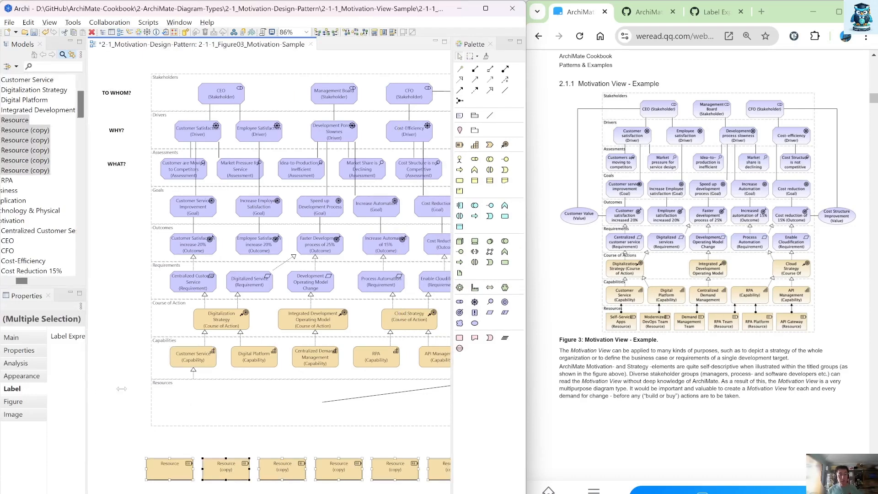
{"action": "left_click_drag", "start_coordinate": [87, 387], "coordinate": [179, 386]}
{"action": "left_click", "coordinate": [151, 359]}
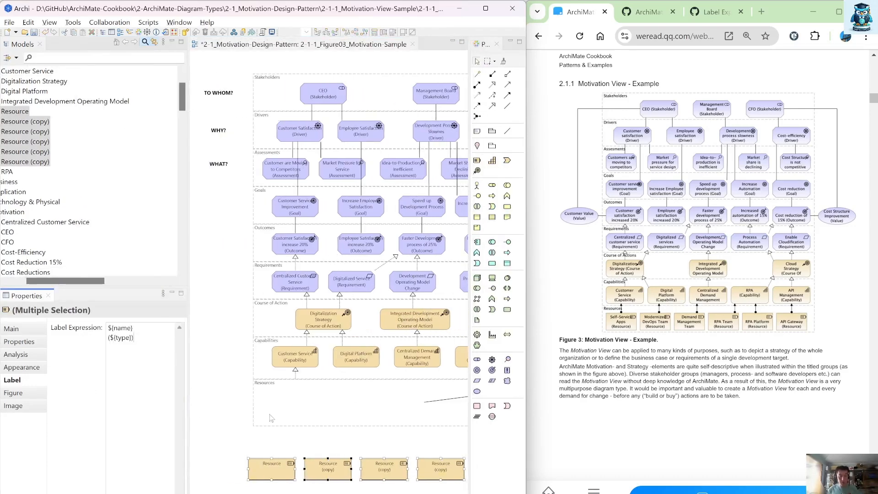
{"action": "left_click", "coordinate": [294, 450]}
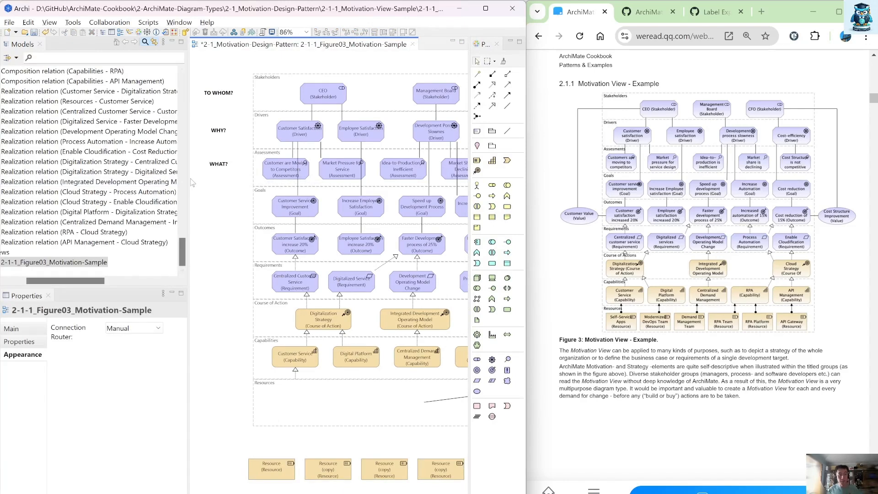
Step: Move five Resource elements into the Resources group, accepting composition relationships from the group
{"action": "left_click_drag", "start_coordinate": [188, 181], "coordinate": [123, 183]}
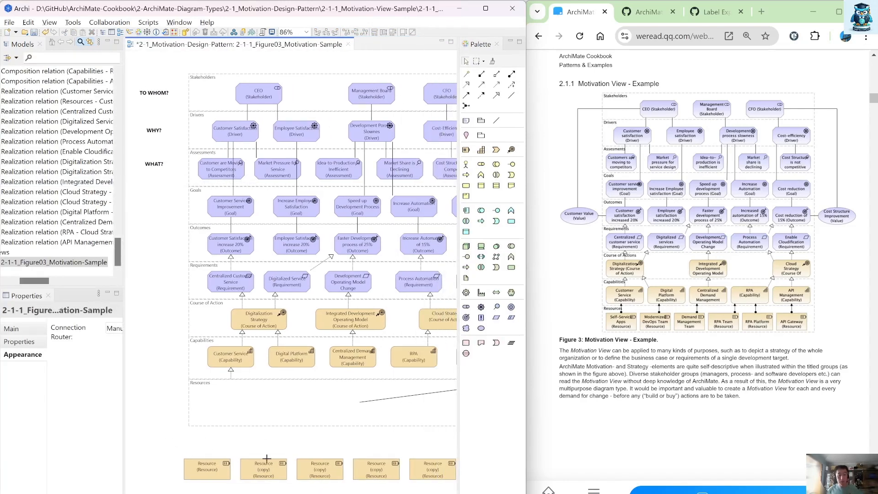
{"action": "left_click_drag", "start_coordinate": [267, 458], "coordinate": [463, 488]}
{"action": "left_click_drag", "start_coordinate": [213, 467], "coordinate": [236, 406]}
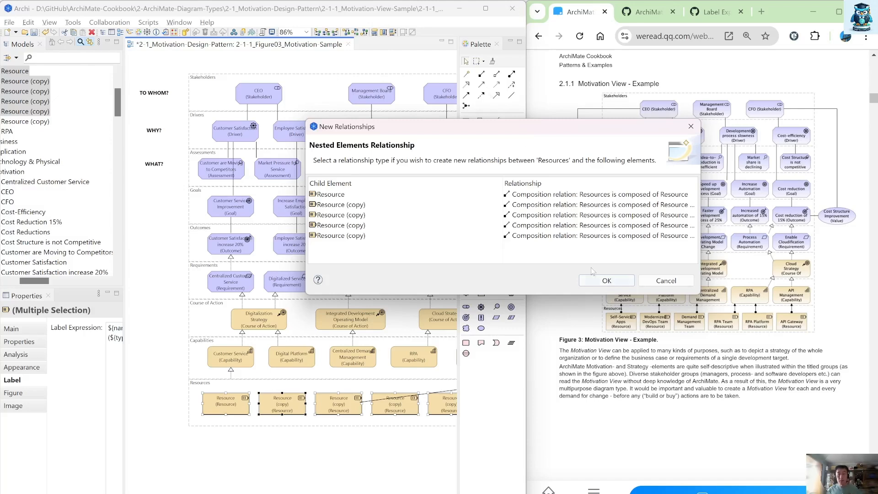
{"action": "left_click", "coordinate": [606, 281]}
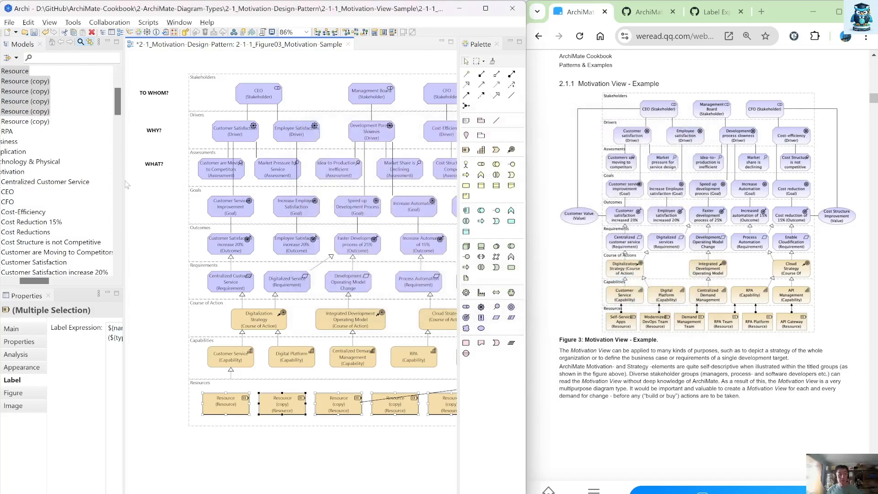
Step: Move the remaining Resource into the Resources group with a composition relation and widen the group slightly
{"action": "left_click_drag", "start_coordinate": [123, 181], "coordinate": [56, 177]}
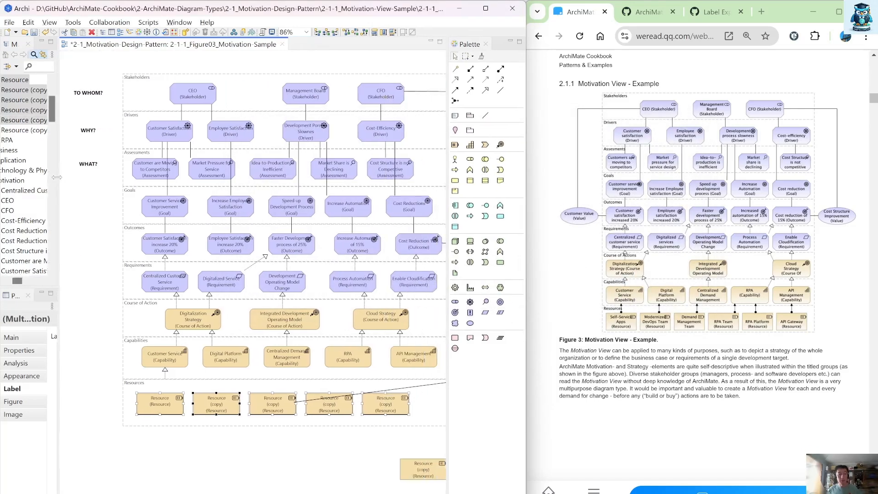
{"action": "left_click_drag", "start_coordinate": [416, 468], "coordinate": [391, 397]}
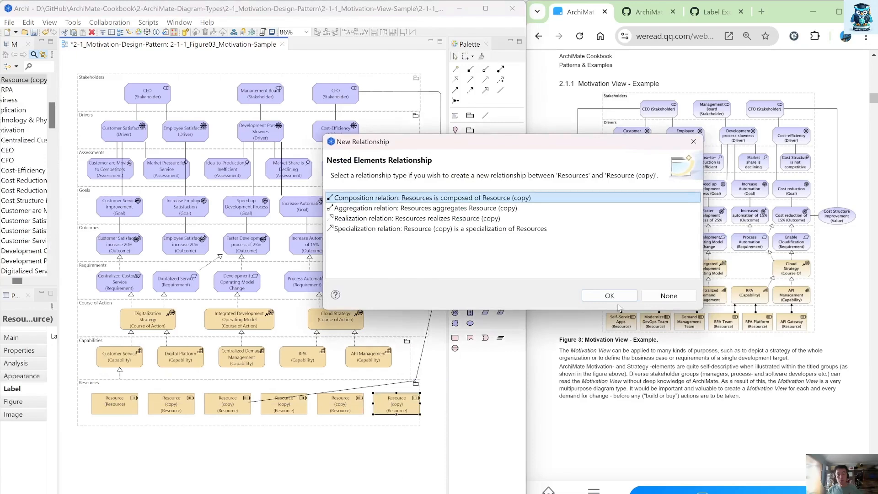
{"action": "left_click", "coordinate": [609, 296]}
{"action": "left_click", "coordinate": [418, 421]}
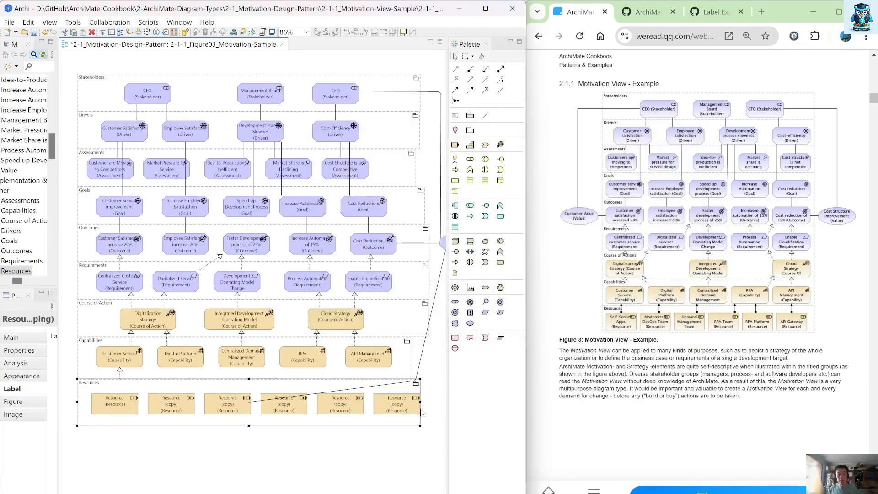
{"action": "left_click_drag", "start_coordinate": [420, 402], "coordinate": [434, 403]}
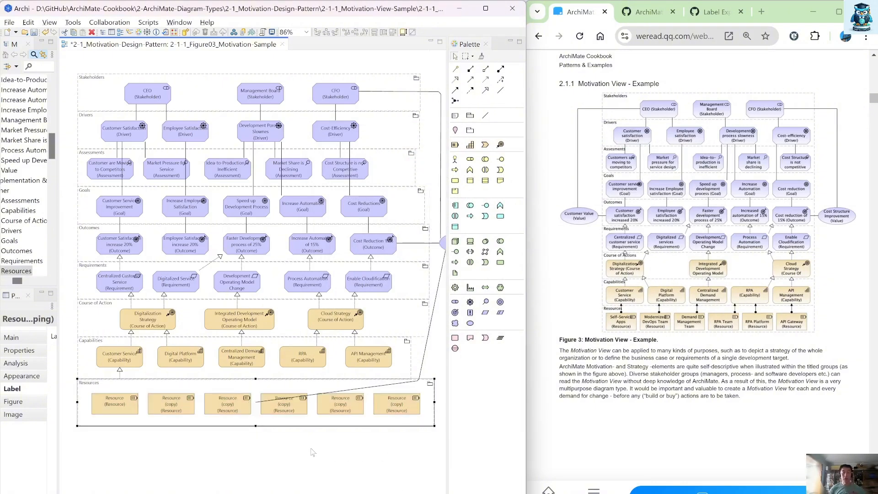
Step: Rename the first Resource in the Resources group to Self-Service Apps
{"action": "left_click", "coordinate": [119, 408]}
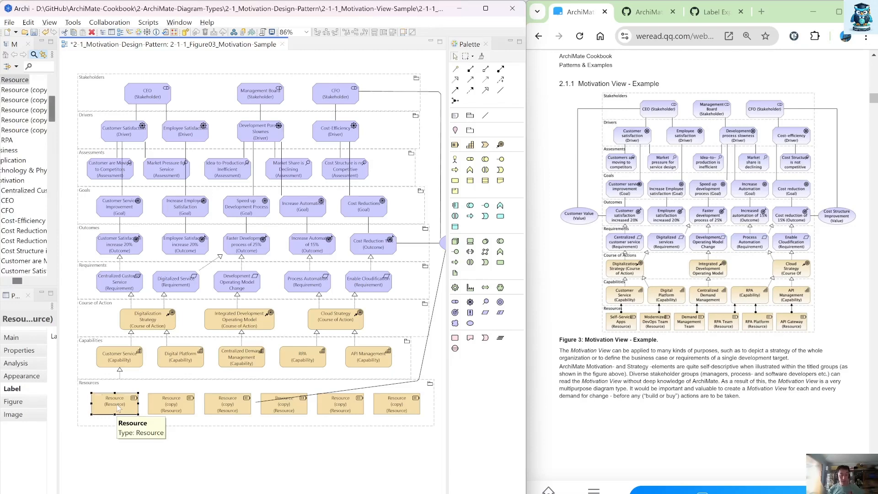
{"action": "left_click", "coordinate": [119, 407]}
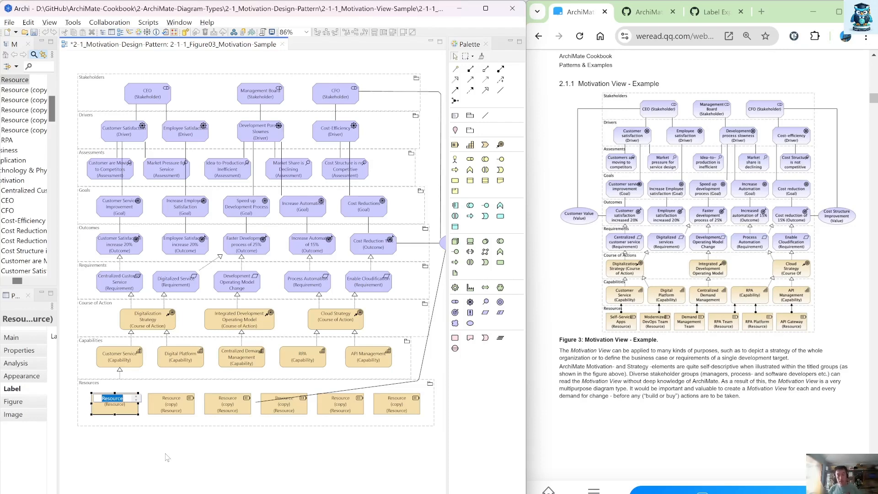
{"action": "type", "text": "Self-"}
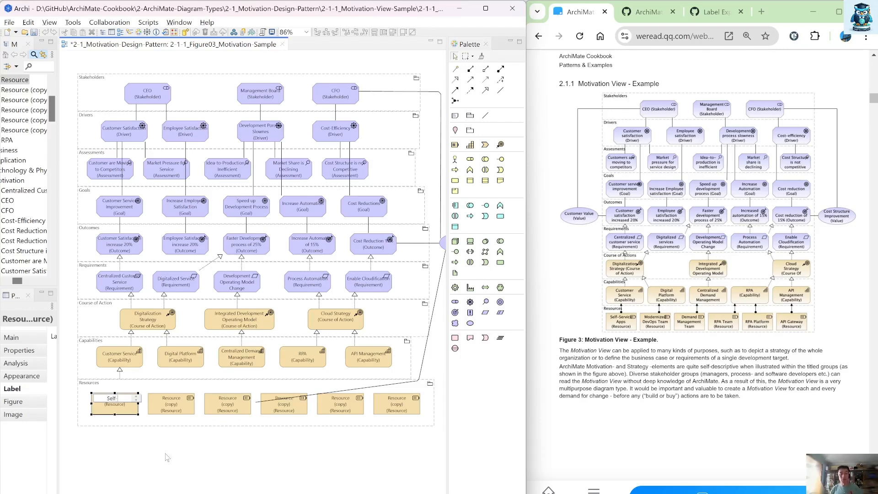
{"action": "type", "text": "S"}
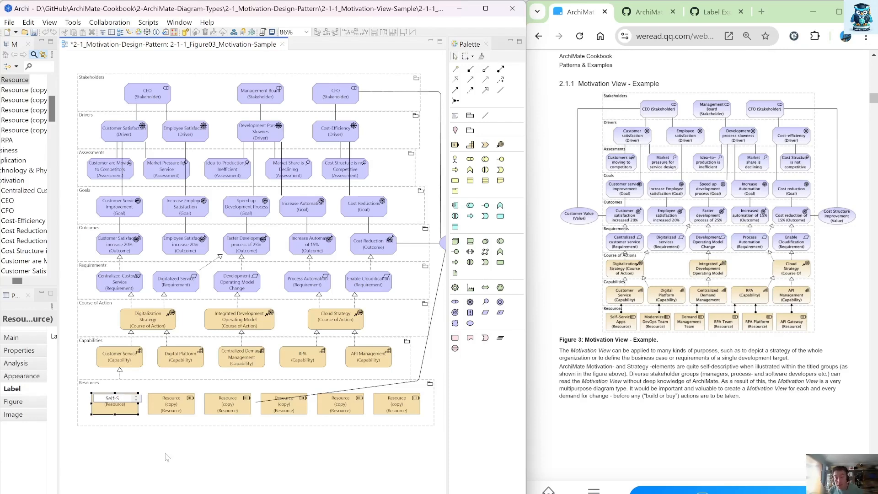
{"action": "type", "text": "ervic"}
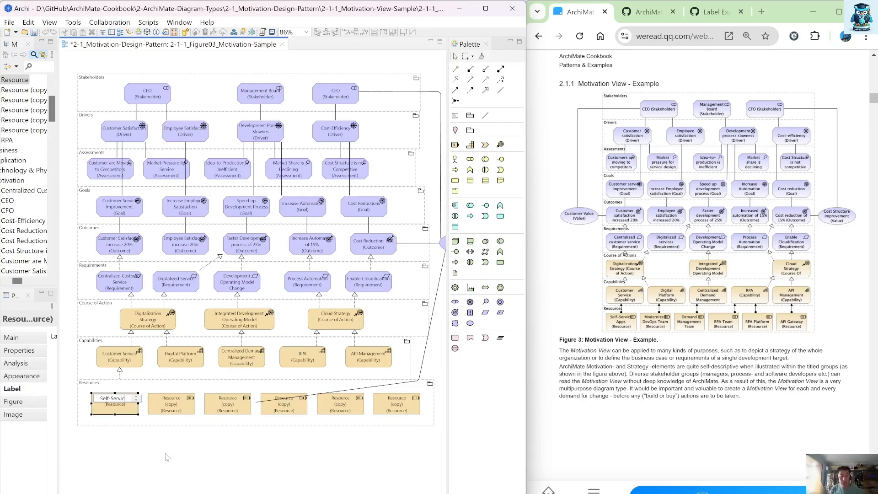
{"action": "type", "text": "e Apps"}
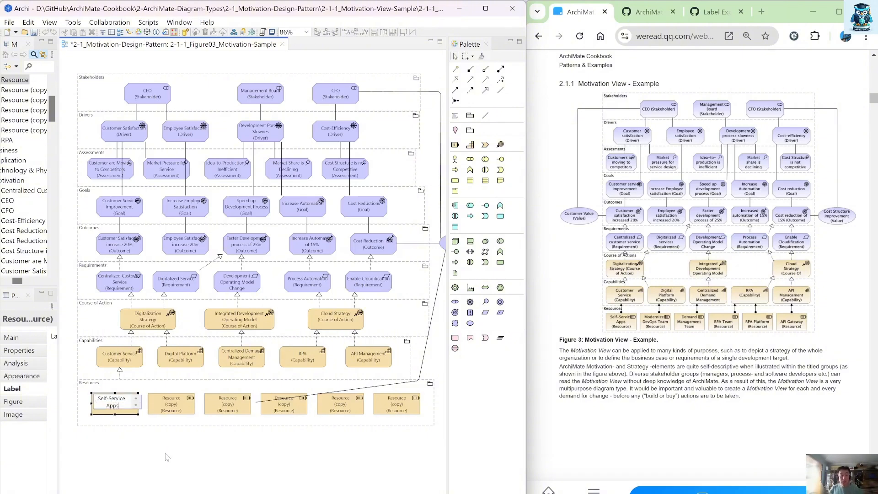
{"action": "key", "text": "Return"}
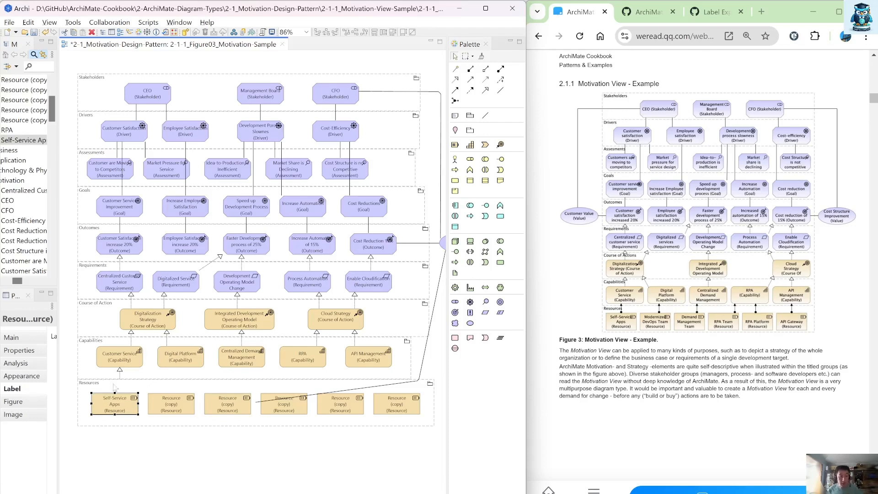
Step: Delete the realization connection between the Customer Service capability and Self-Service Apps from the model
{"action": "left_click", "coordinate": [120, 371]}
{"action": "right_click", "coordinate": [120, 370]}
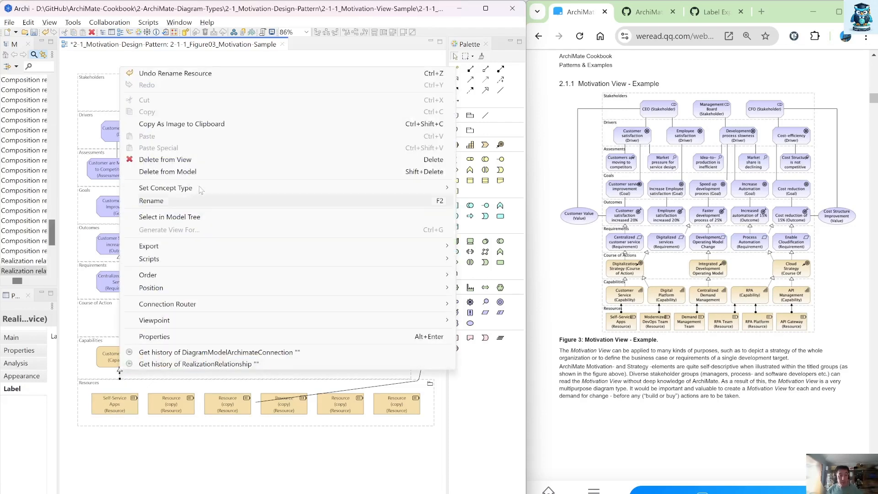
{"action": "left_click", "coordinate": [204, 175]}
Step: Connect Self-Service Apps to the Customer Service capability with an Assigned to relationship using the Magic Connector
{"action": "left_click", "coordinate": [135, 396]}
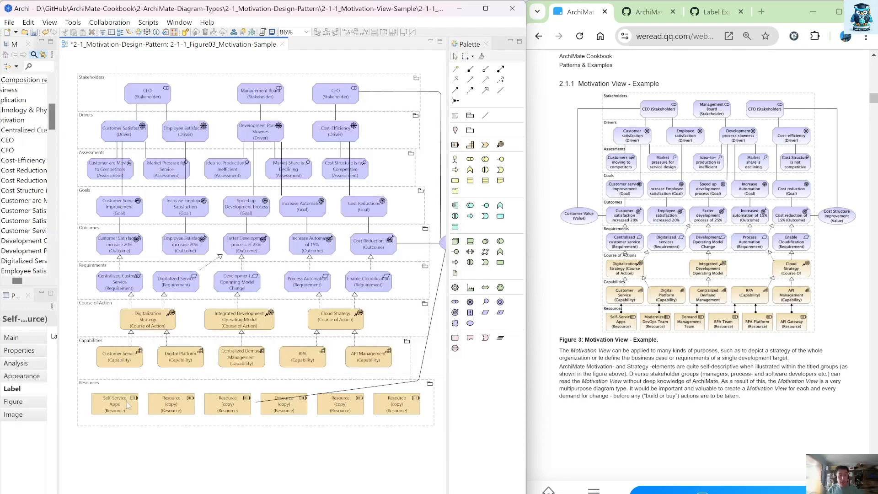
{"action": "left_click", "coordinate": [455, 69]}
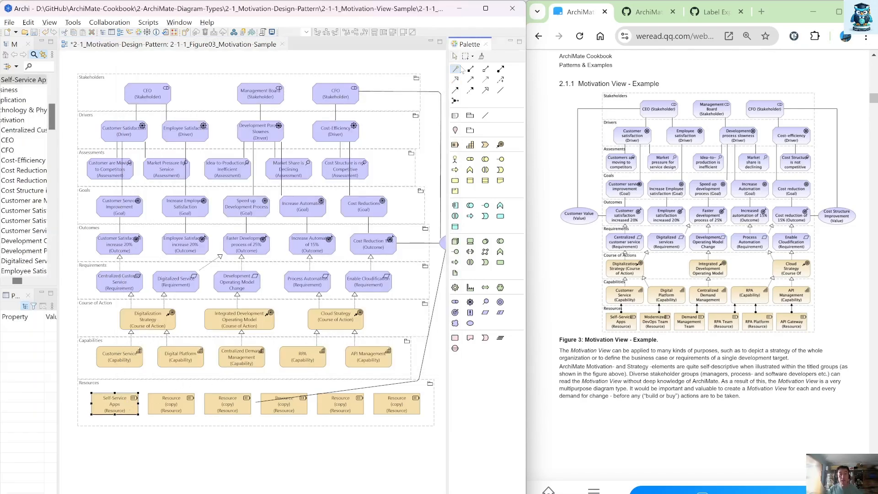
{"action": "left_click", "coordinate": [130, 406]}
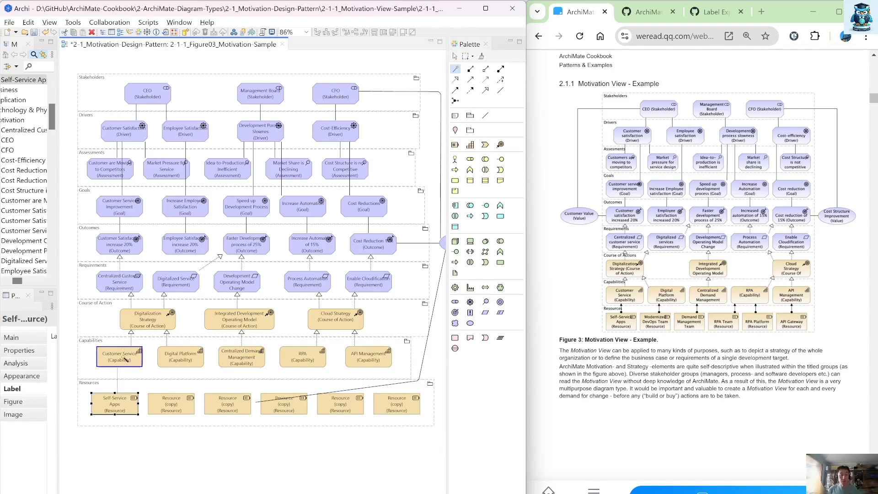
{"action": "left_click", "coordinate": [124, 360]}
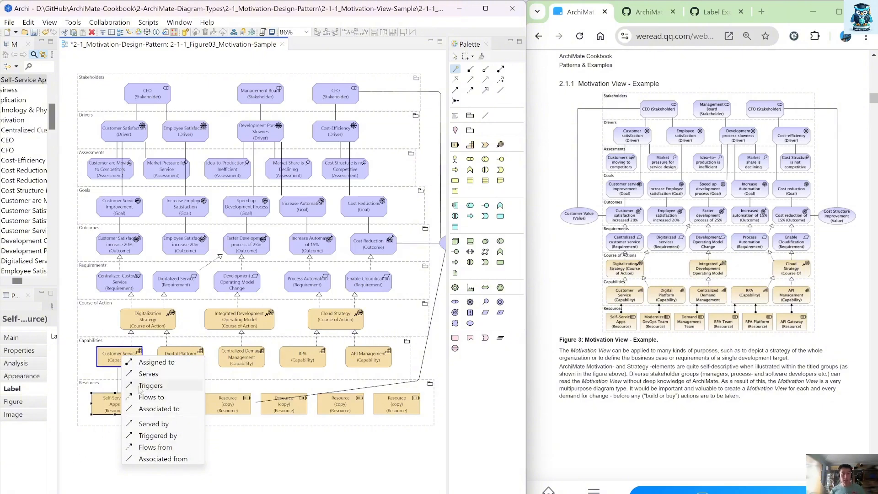
{"action": "left_click", "coordinate": [155, 363]}
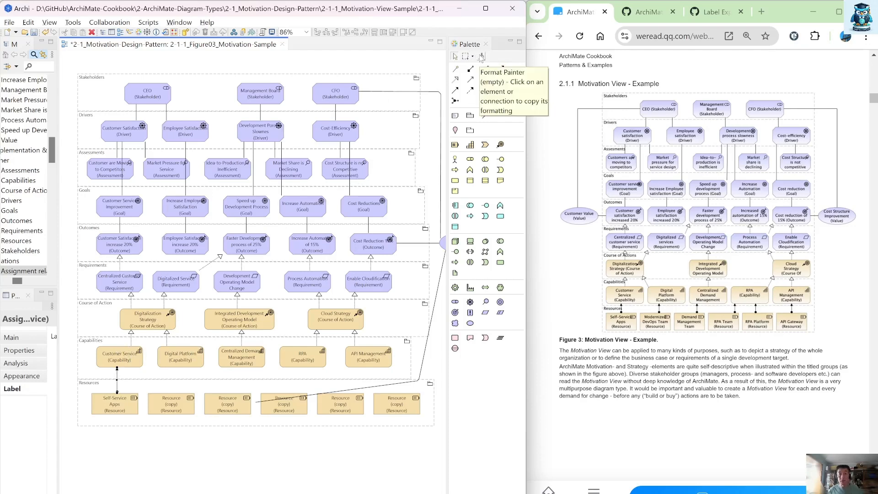
Step: Connect the second Resource to the Digital Platform capability with an Assigned to relationship
{"action": "left_click", "coordinate": [455, 69]}
{"action": "left_click", "coordinate": [223, 362]}
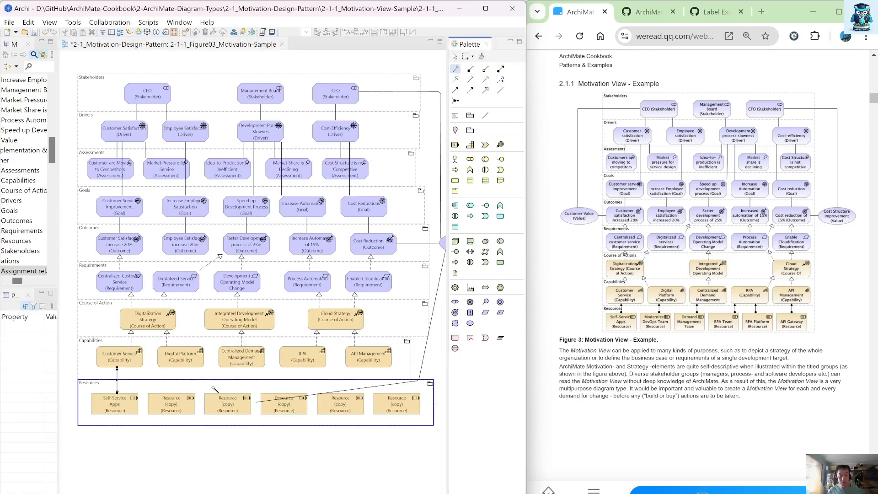
{"action": "left_click", "coordinate": [183, 402]}
{"action": "left_click", "coordinate": [188, 360]}
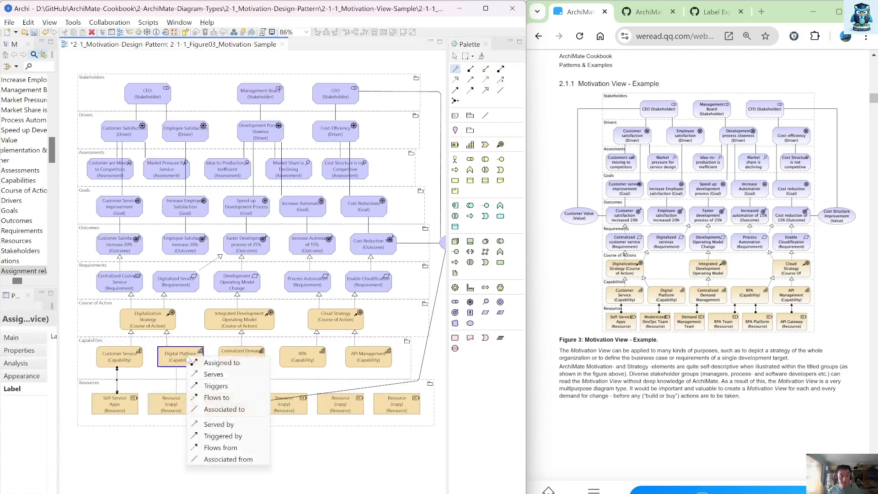
{"action": "left_click", "coordinate": [214, 362]}
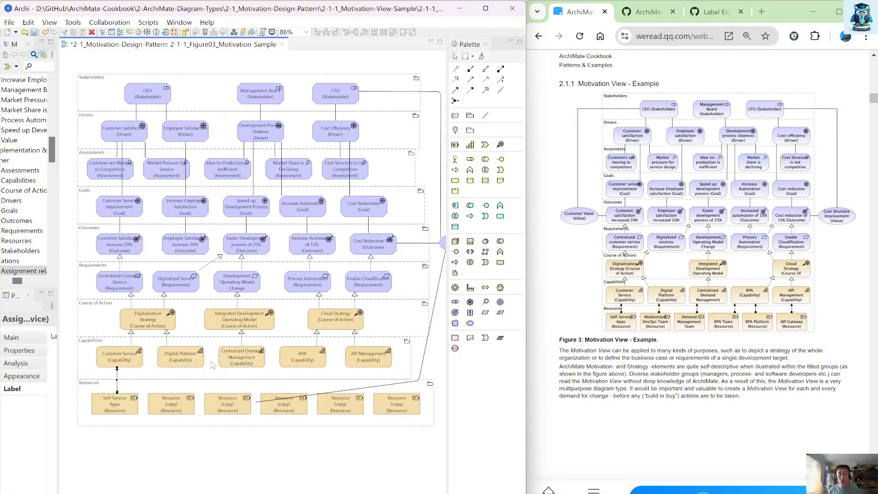
Step: Draw Assignment relations from the remaining Resources to Centralized Demand Management, RPA and API Management capabilities
{"action": "left_click", "coordinate": [501, 69]}
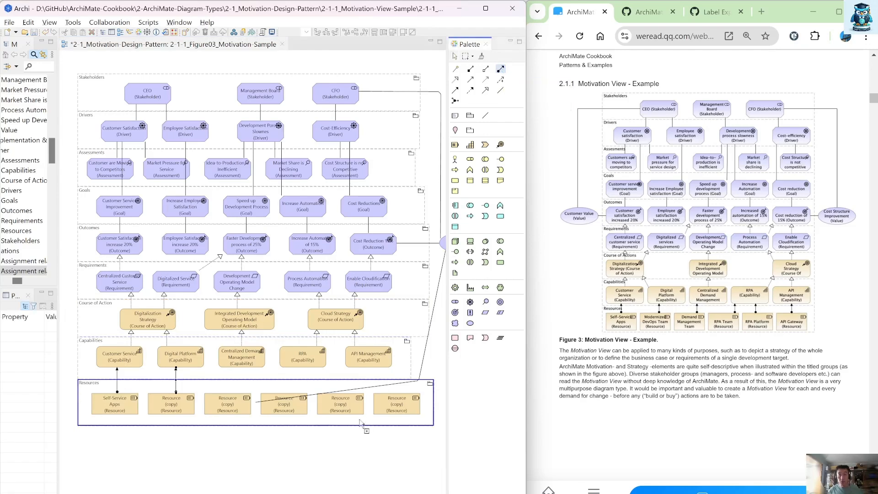
{"action": "left_click", "coordinate": [240, 406]}
{"action": "left_click", "coordinate": [235, 363]}
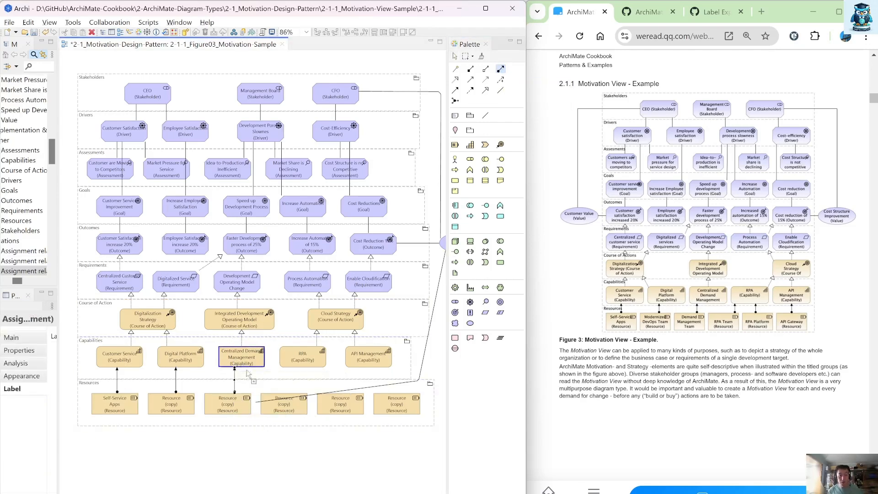
{"action": "left_click", "coordinate": [252, 362]}
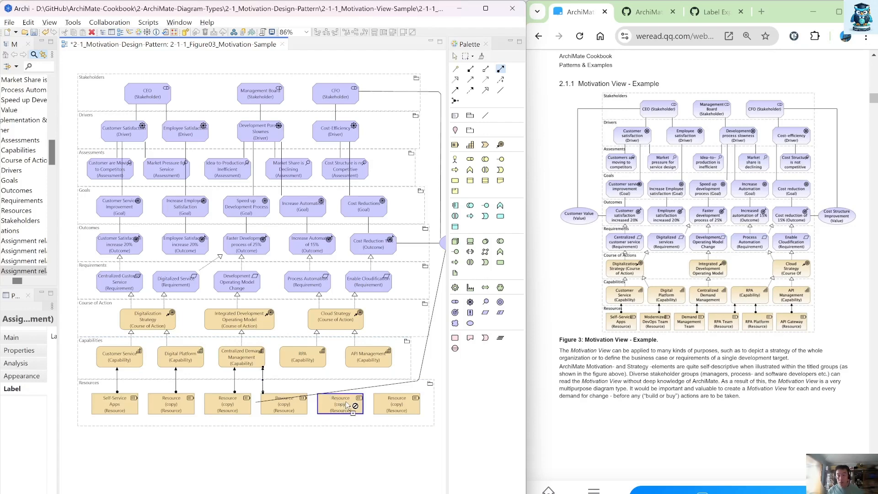
{"action": "left_click", "coordinate": [344, 404]}
{"action": "left_click", "coordinate": [320, 363]}
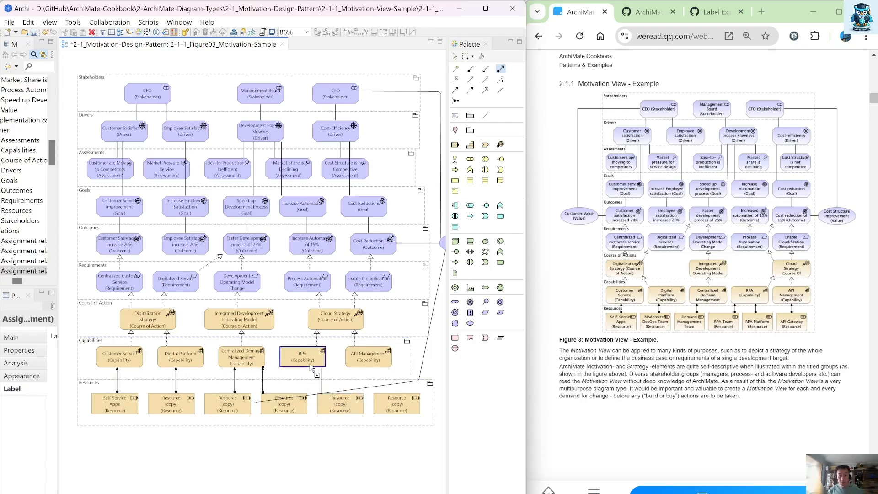
{"action": "left_click", "coordinate": [382, 400]}
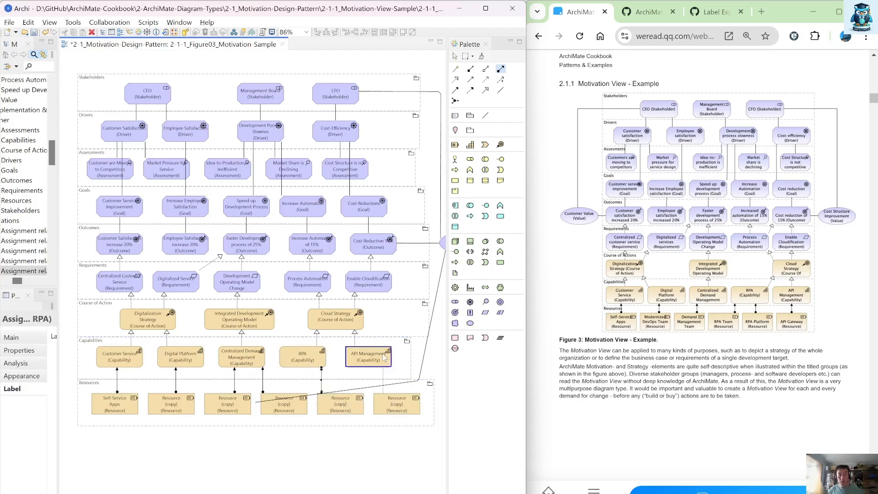
{"action": "left_click", "coordinate": [384, 358]}
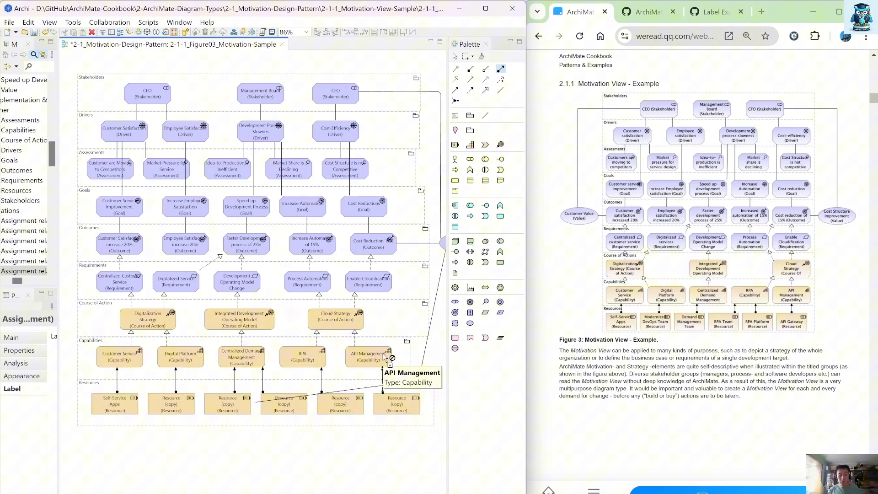
Step: Try to move the assignment's end from Centralized Demand Management onto the RPA capability
{"action": "left_click", "coordinate": [263, 368]}
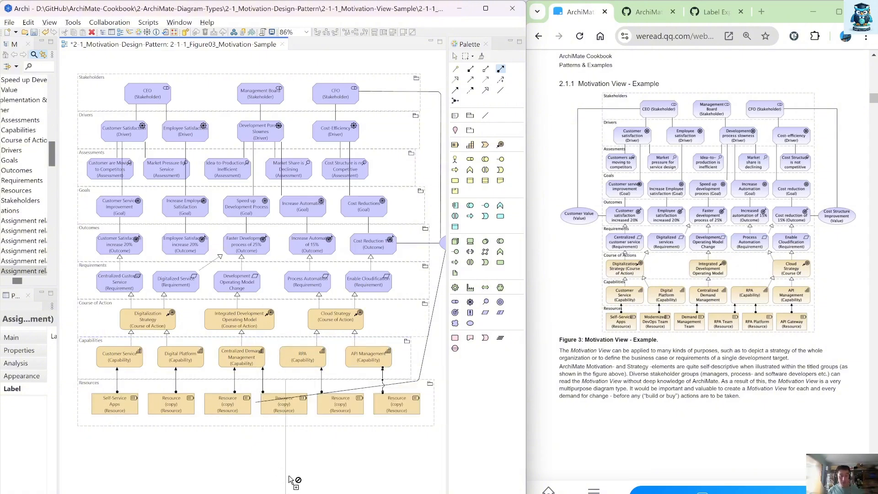
{"action": "key", "text": "Escape"}
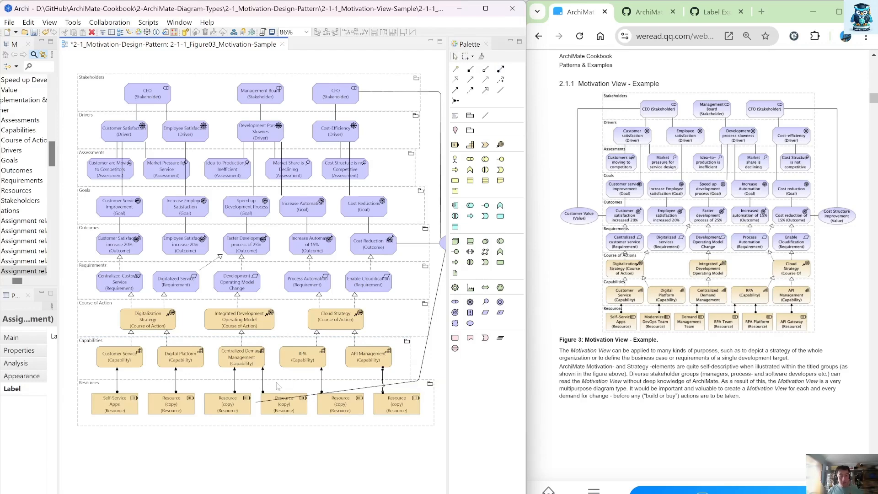
{"action": "left_click", "coordinate": [263, 373]}
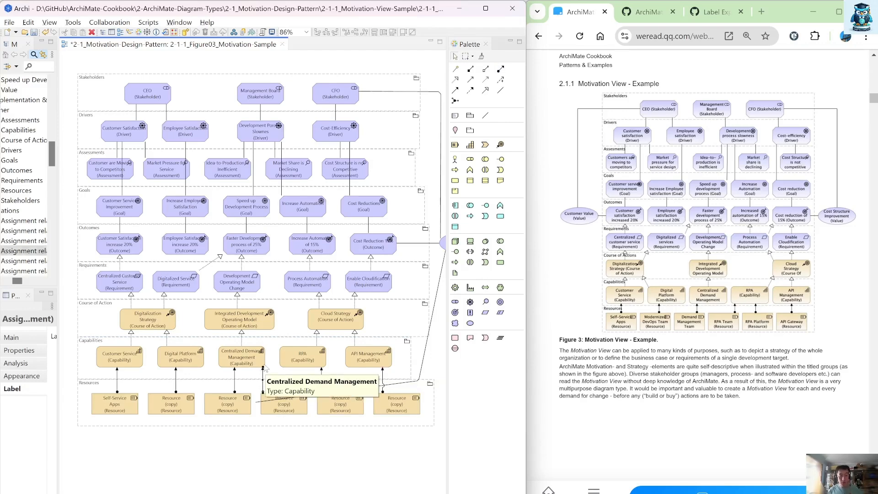
{"action": "left_click_drag", "start_coordinate": [263, 368], "coordinate": [308, 360]}
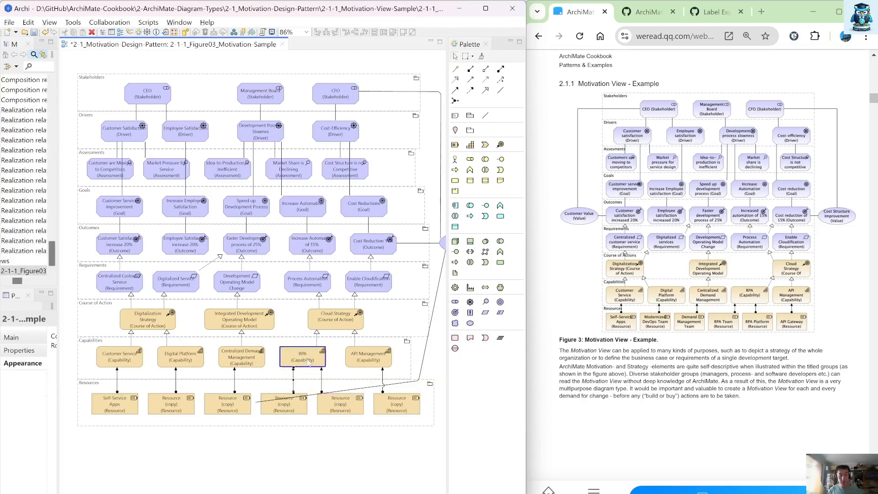
Step: Rename the second Resource to Modernized DevOps Team
{"action": "left_click", "coordinate": [184, 412]}
{"action": "left_click", "coordinate": [183, 409]}
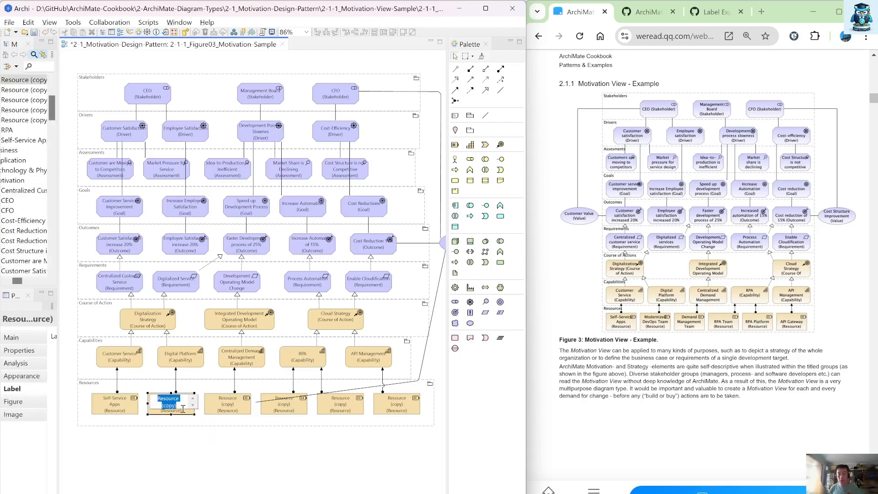
{"action": "type", "text": "Moder"}
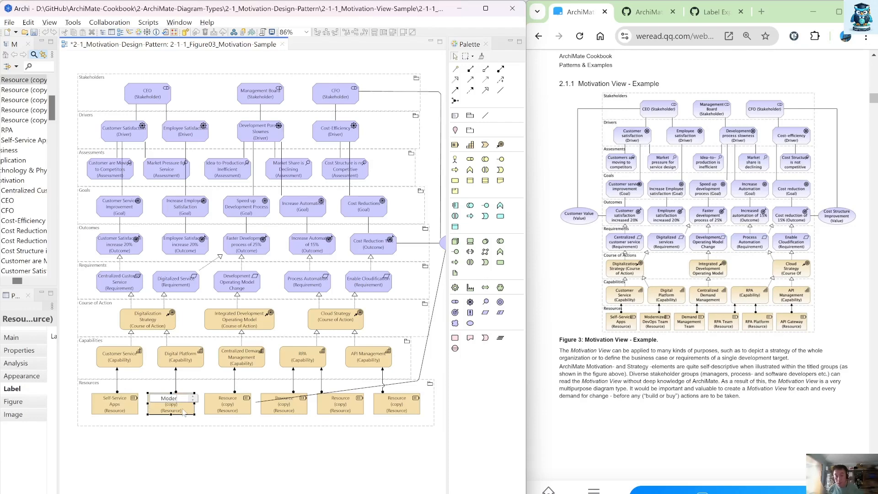
{"action": "type", "text": "nized"}
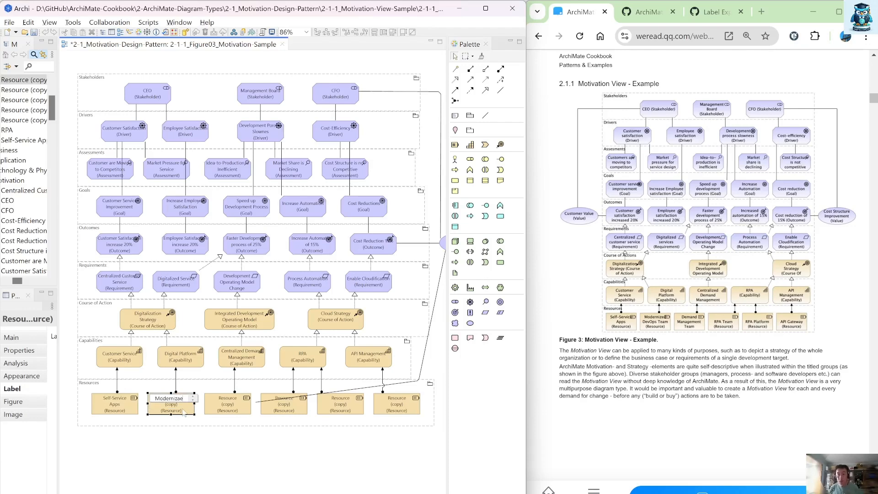
{"action": "type", "text": " DevOps"}
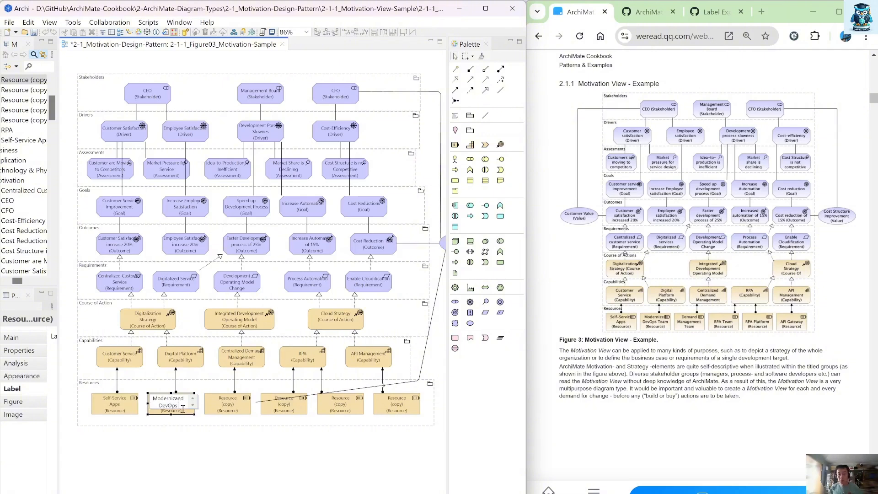
{"action": "type", "text": " Team"}
{"action": "key", "text": "Return"}
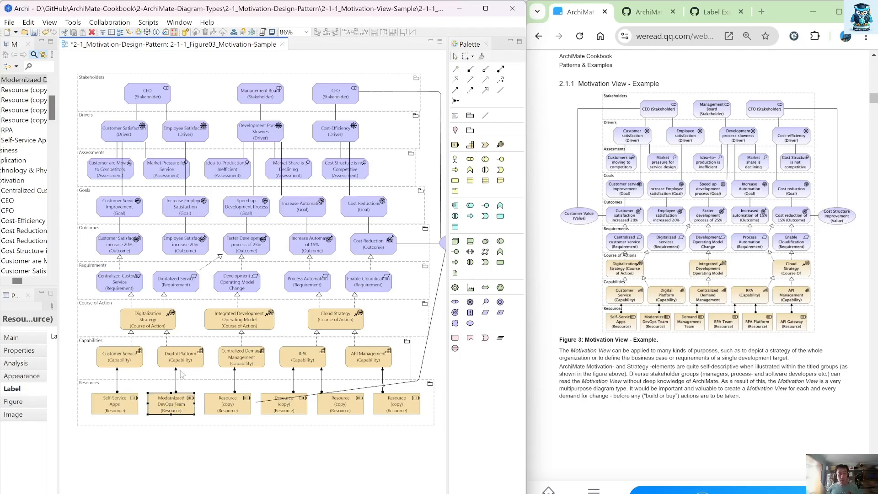
Step: Rename the third Resource to Demand Management Team
{"action": "left_click", "coordinate": [237, 406]}
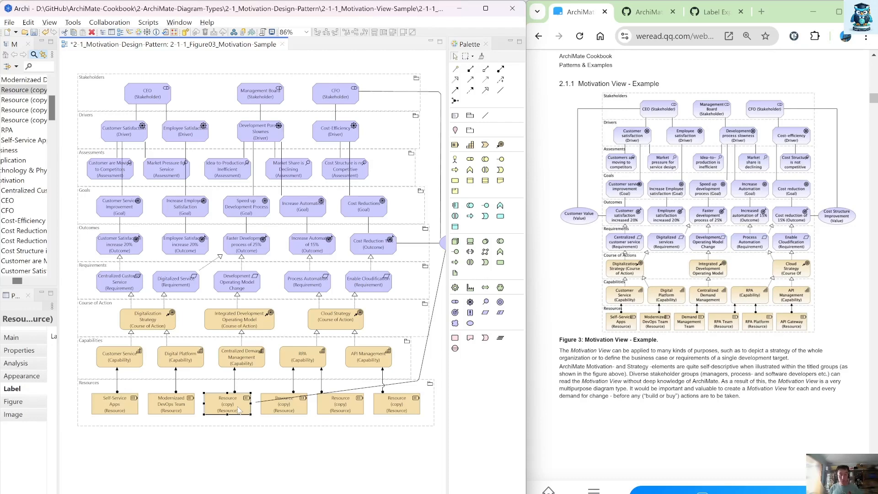
{"action": "double_click", "coordinate": [239, 407]}
{"action": "type", "text": "De"}
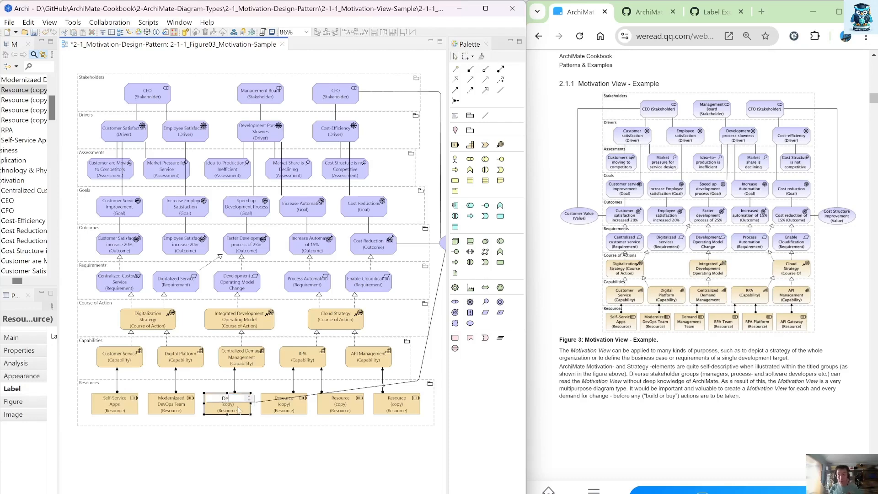
{"action": "type", "text": "mand Management Team"}
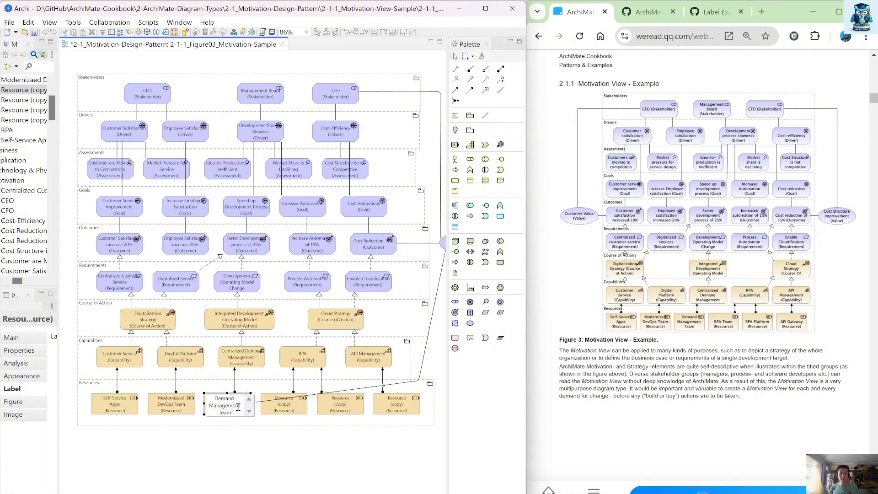
{"action": "key", "text": "Return"}
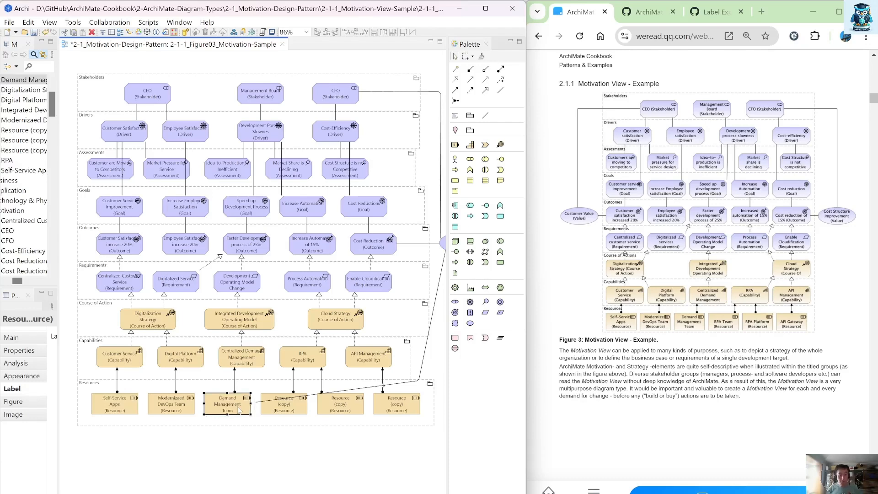
Step: Rename the fourth Resource to RPS Team
{"action": "left_click_drag", "start_coordinate": [443, 422], "coordinate": [82, 405]}
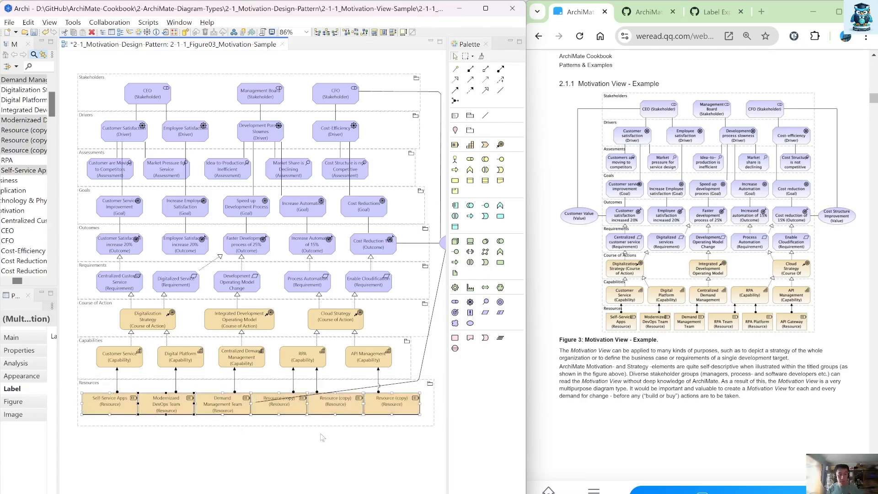
{"action": "left_click", "coordinate": [334, 452]}
{"action": "left_click", "coordinate": [291, 408]}
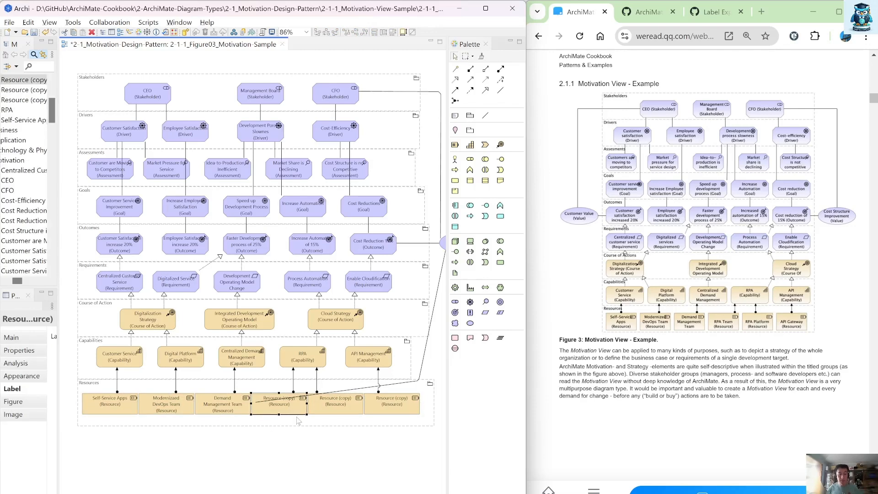
{"action": "key", "text": "F2"}
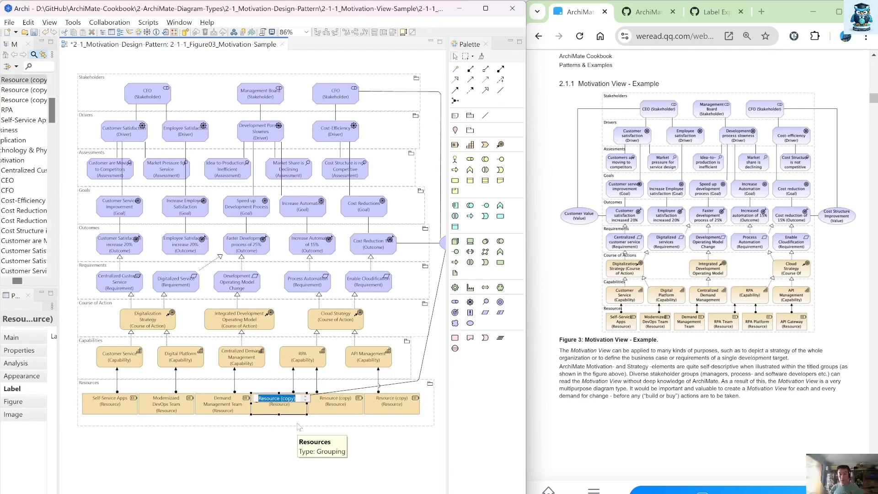
{"action": "type", "text": "RP"}
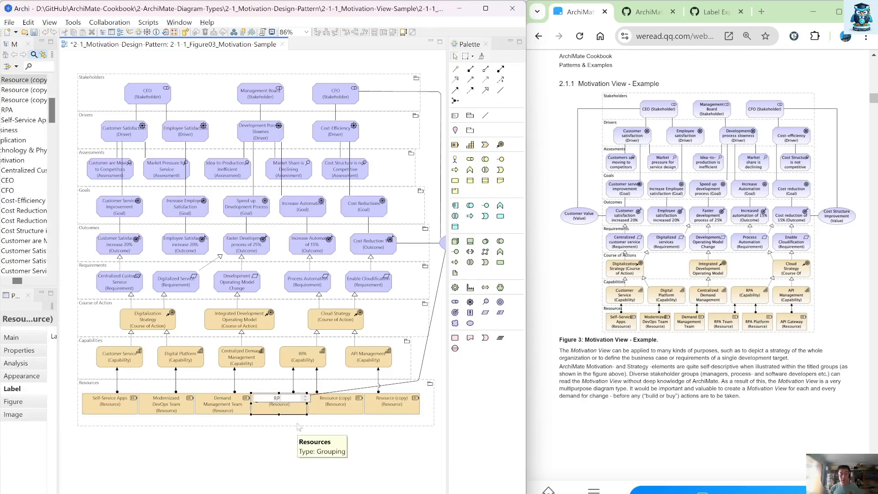
{"action": "type", "text": "S Team"}
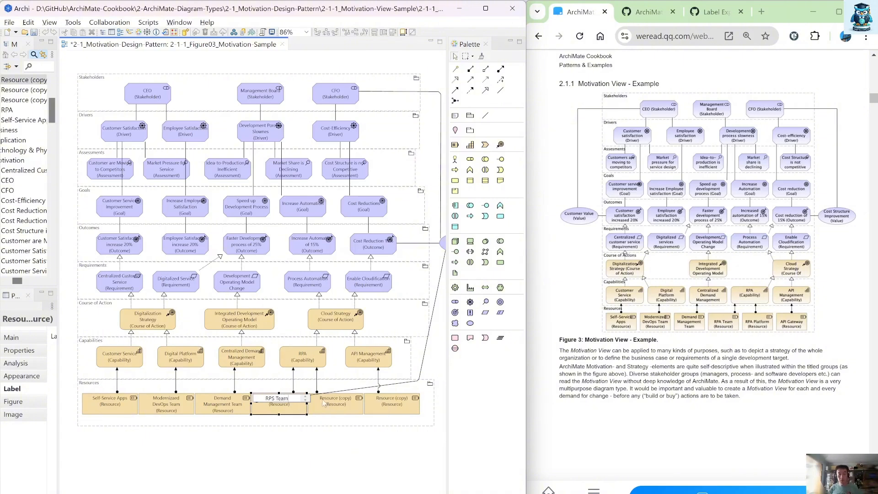
Step: Rename the fifth Resource to RPA Platform
{"action": "left_click", "coordinate": [349, 410]}
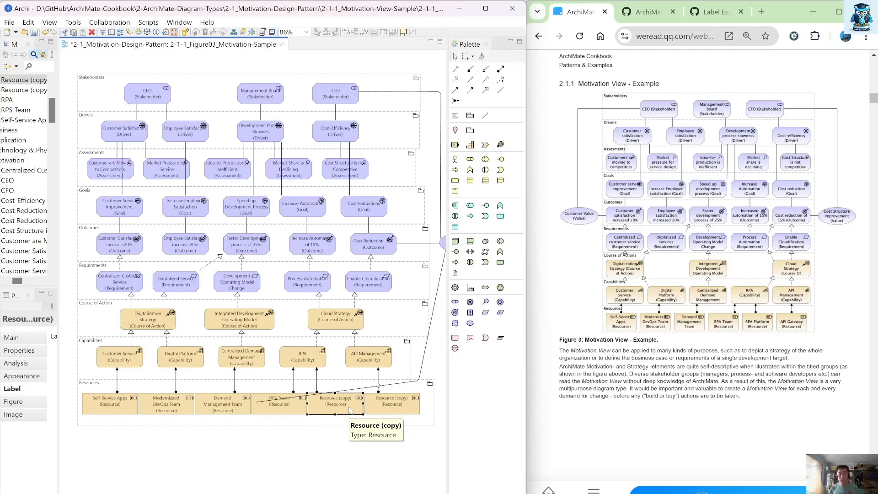
{"action": "left_click", "coordinate": [349, 410]}
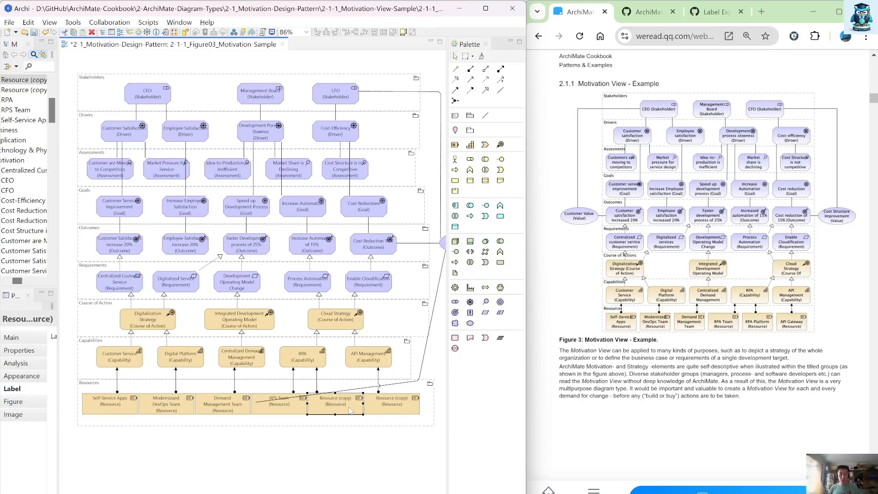
{"action": "type", "text": "R"}
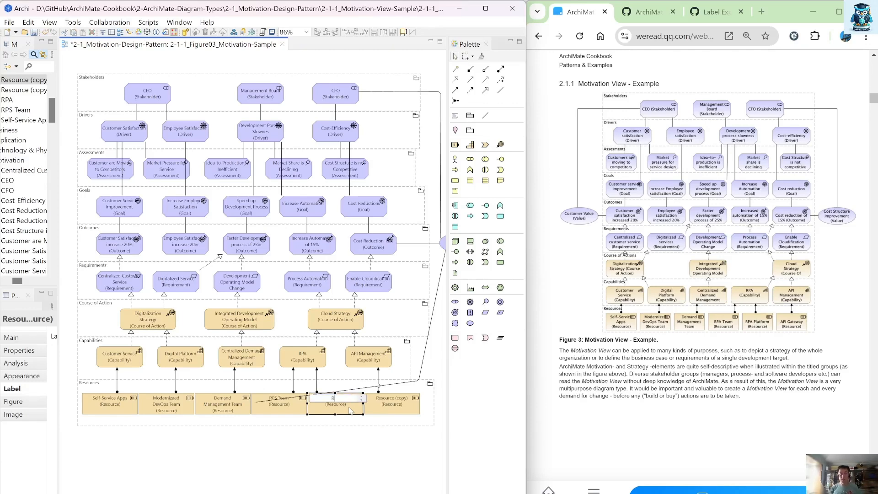
{"action": "type", "text": "PA Platform"}
{"action": "key", "text": "Return"}
Step: Rename the sixth Resource to API Gateway
{"action": "left_click", "coordinate": [393, 412]}
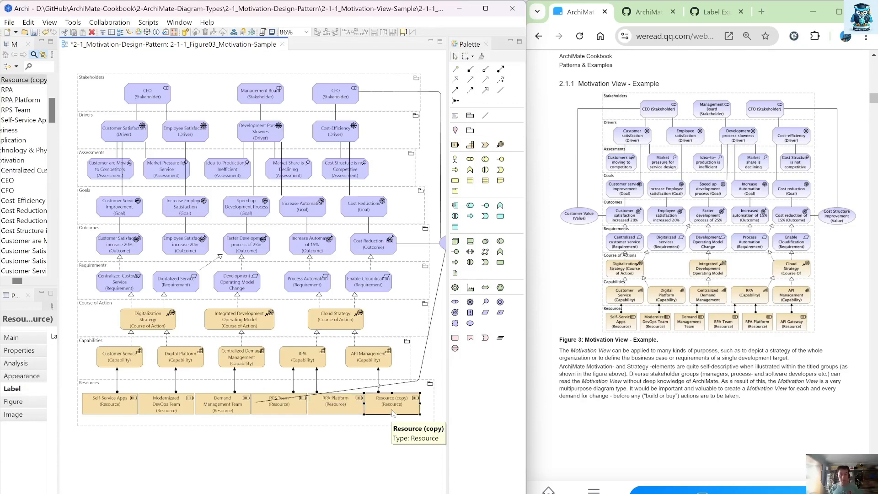
{"action": "left_click", "coordinate": [392, 413]}
{"action": "type", "text": "API"}
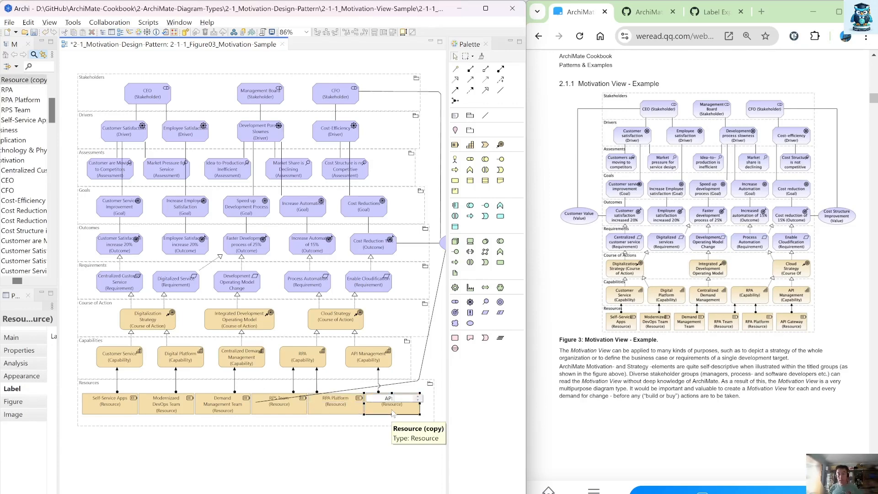
{"action": "type", "text": " Gatewa"}
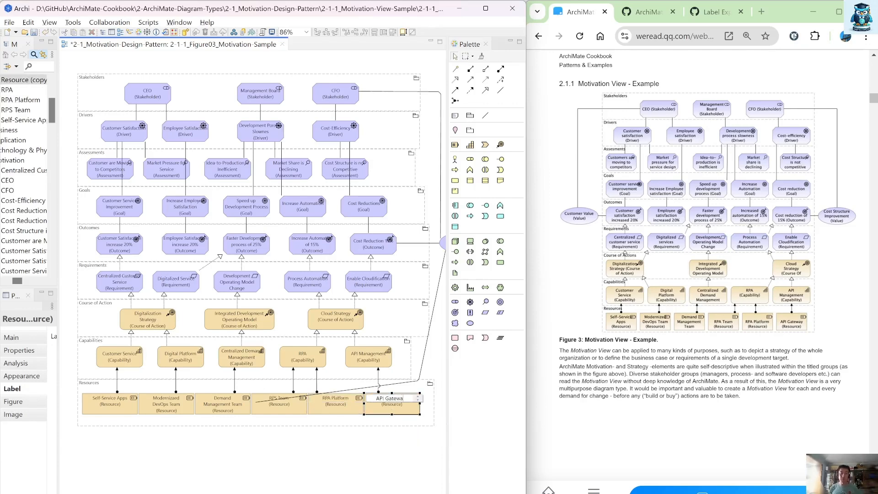
{"action": "type", "text": "y"}
{"action": "key", "text": "Return"}
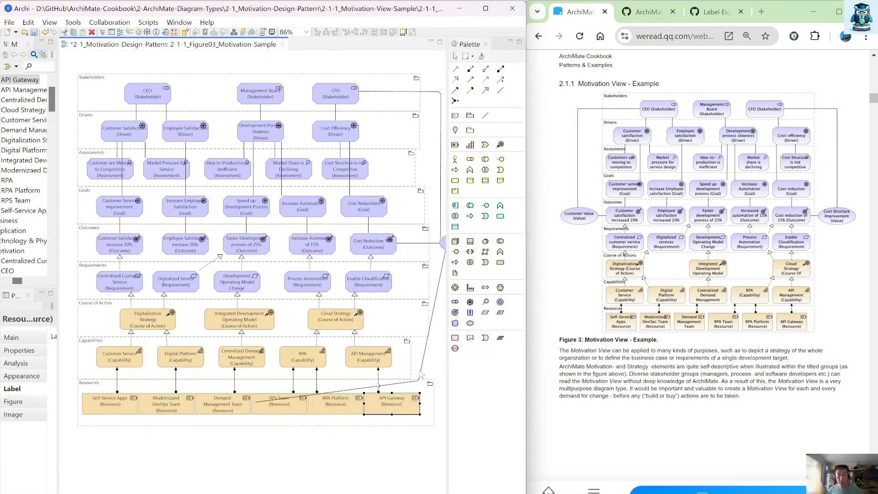
Step: Delete the stray association relation running down the right side to the Resources from the model
{"action": "left_click", "coordinate": [415, 380]}
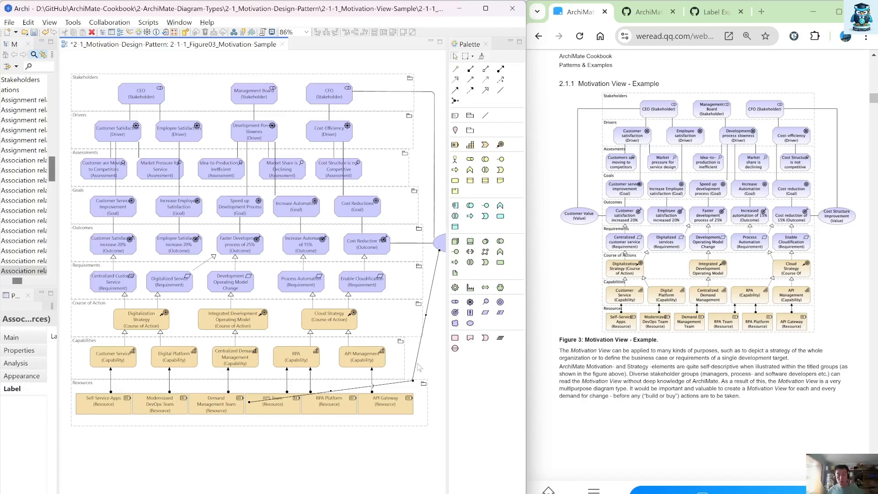
{"action": "right_click", "coordinate": [417, 367]}
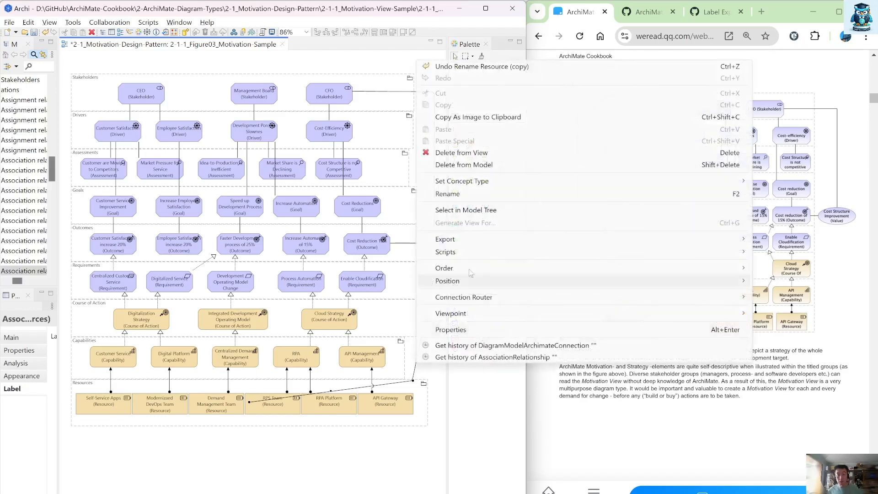
{"action": "left_click", "coordinate": [489, 170]}
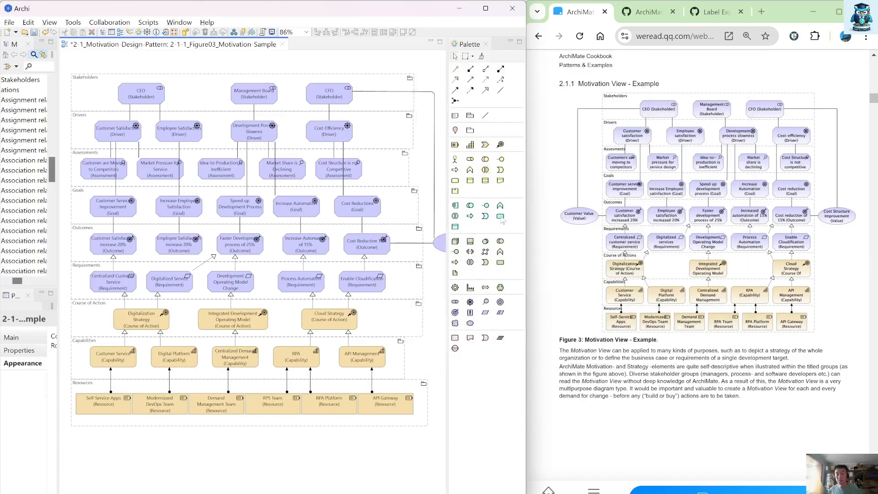
Step: Rename the Value element beside the Outcomes group to Cost Structure Improvement
{"action": "left_click", "coordinate": [441, 249]}
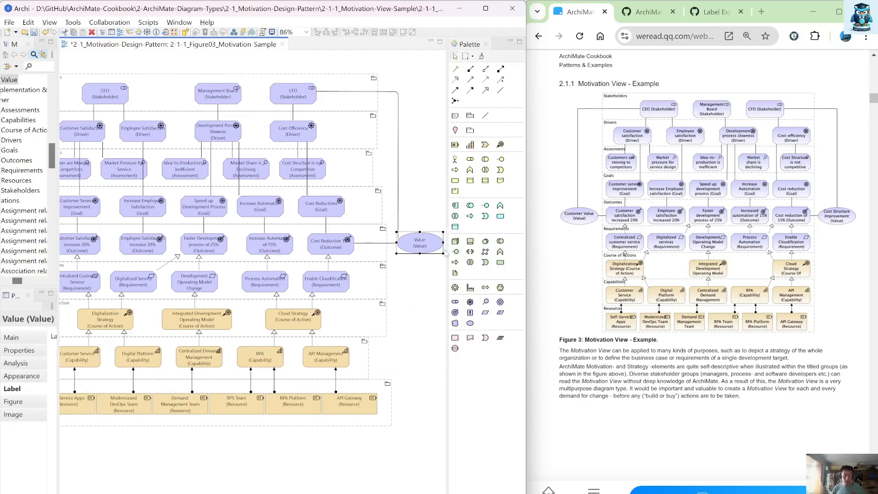
{"action": "key", "text": "F2"}
{"action": "type", "text": "Cos"}
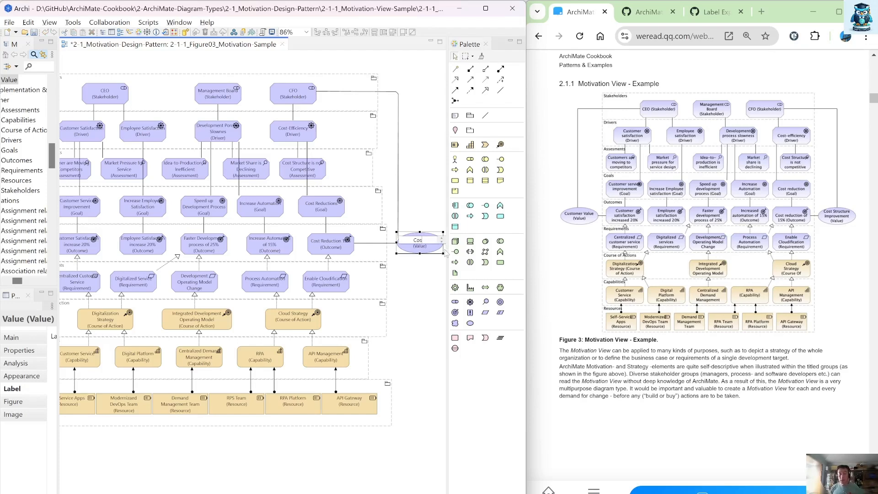
{"action": "type", "text": "t Structure Im"}
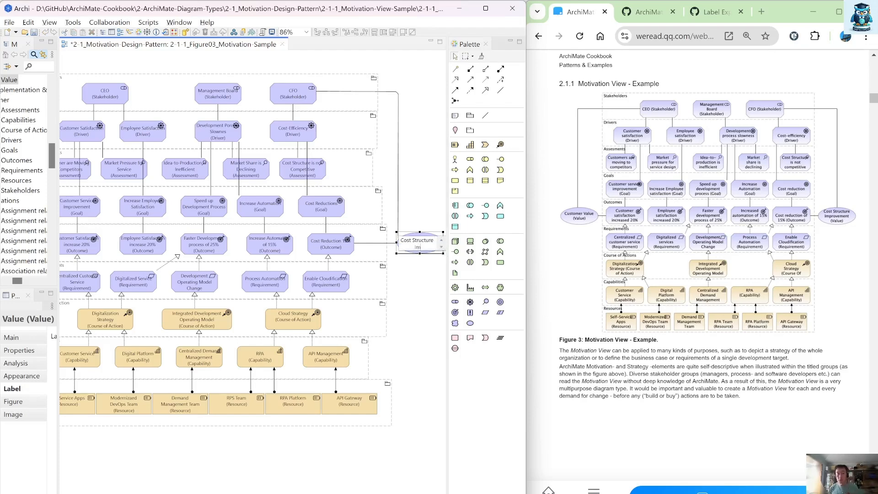
{"action": "type", "text": "prevement"}
{"action": "key", "text": "Return"}
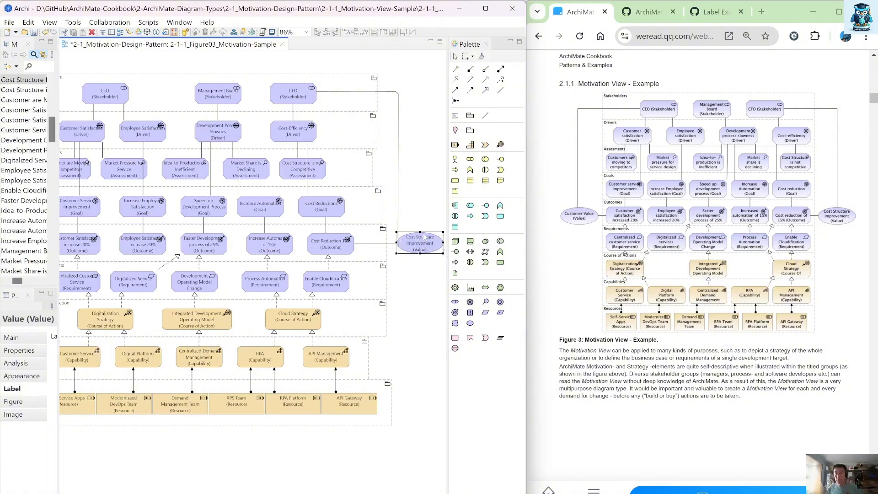
Step: Move the bendpoint of the CFO's connection further right, clear of the Value element
{"action": "left_click", "coordinate": [405, 183]}
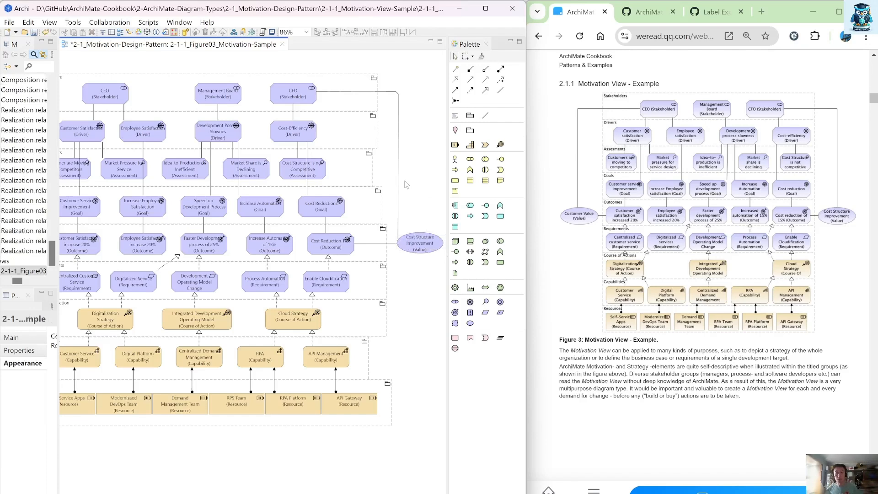
{"action": "left_click", "coordinate": [398, 158]}
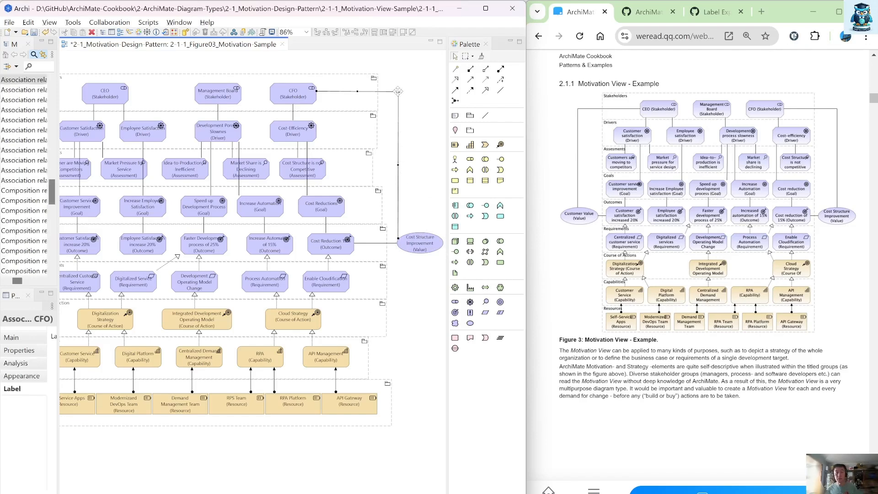
{"action": "left_click_drag", "start_coordinate": [398, 92], "coordinate": [419, 91]}
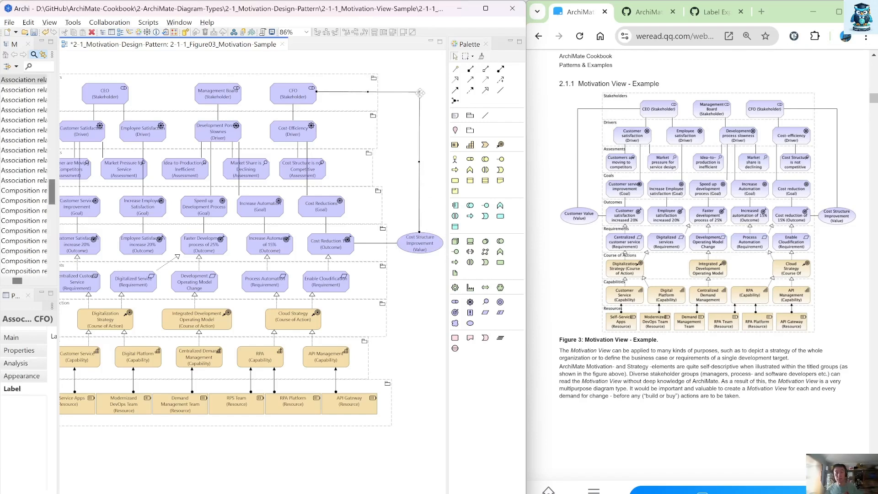
Step: Duplicate the Cost Structure Improvement value and place the copy left of the Outcomes group
{"action": "left_click", "coordinate": [428, 247]}
{"action": "key", "text": "ctrl+c"}
{"action": "key", "text": "ctrl+v"}
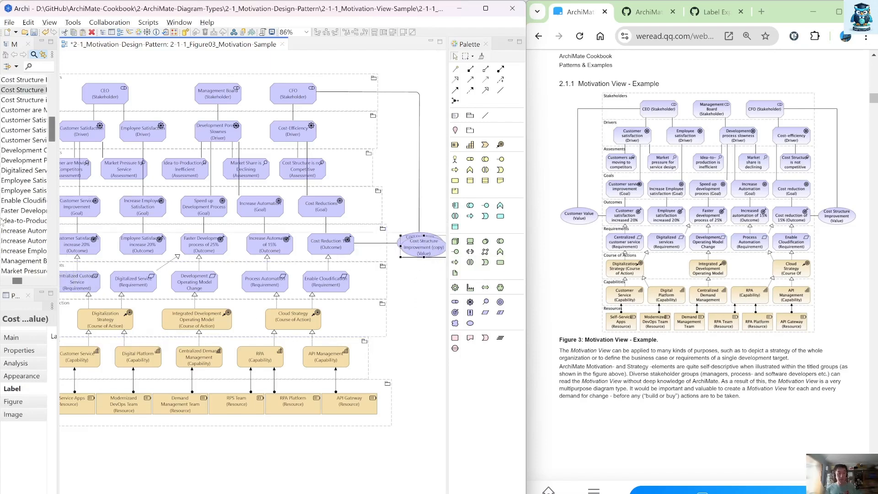
{"action": "key", "text": "ctrl+z"}
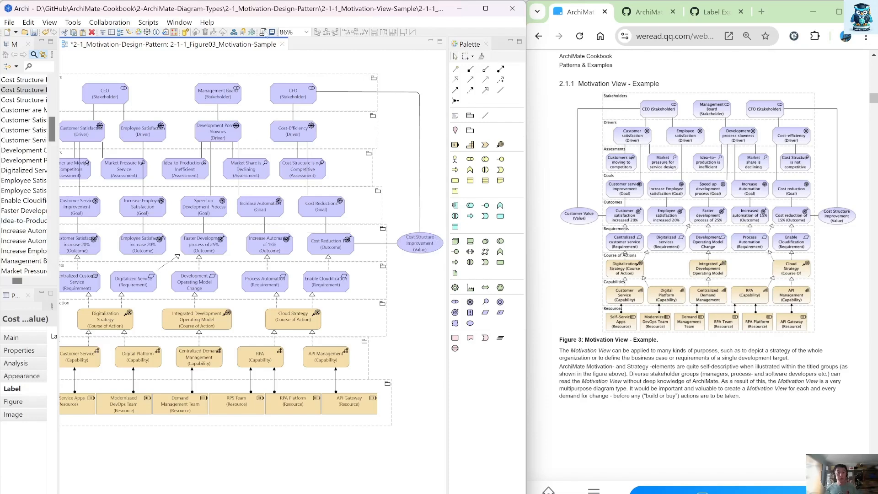
{"action": "left_click", "coordinate": [306, 32]}
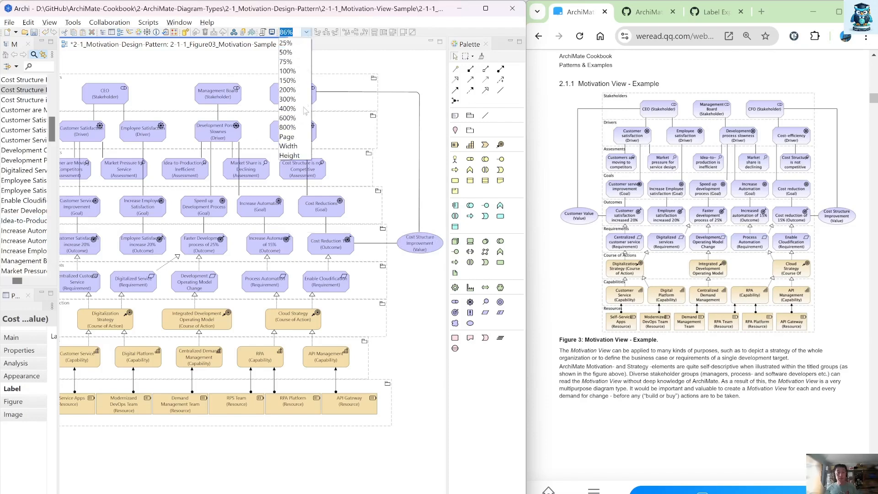
{"action": "left_click", "coordinate": [303, 137]}
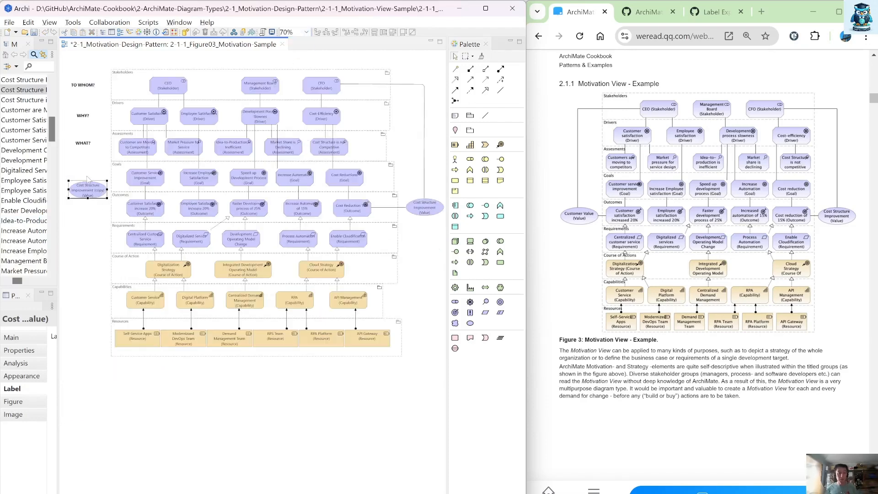
{"action": "left_click_drag", "start_coordinate": [95, 197], "coordinate": [83, 212]}
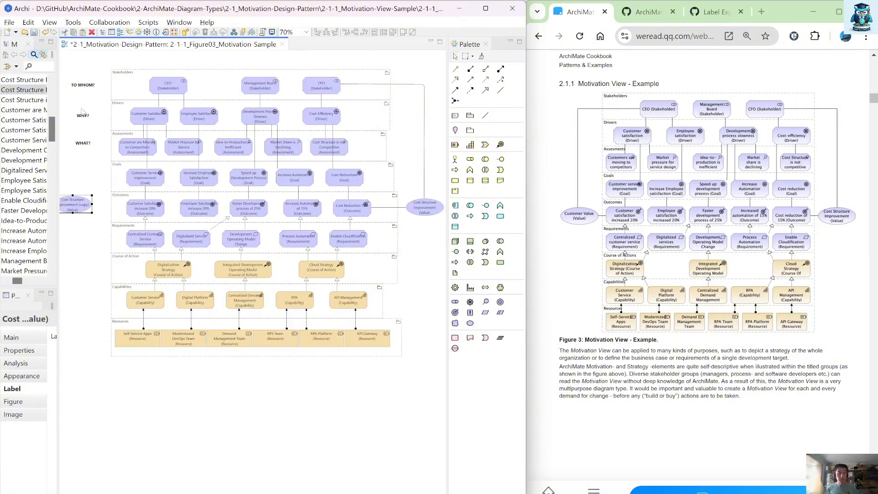
Step: Delete the TO WHOM?, WHY? and WHAT? text labels beside the groups
{"action": "left_click_drag", "start_coordinate": [135, 56], "coordinate": [32, 182]}
{"action": "key", "text": "Delete"}
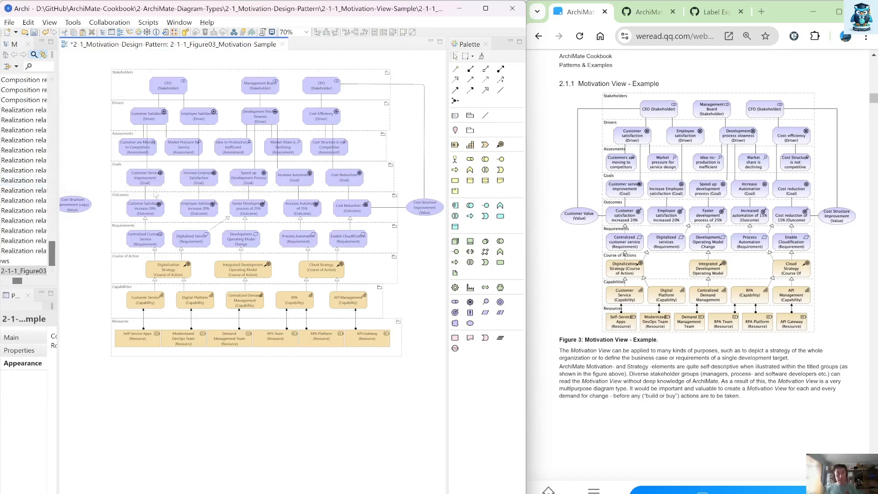
Step: Rename the copied value on the left, entering Customer
{"action": "left_click", "coordinate": [88, 207]}
{"action": "left_click", "coordinate": [86, 208]}
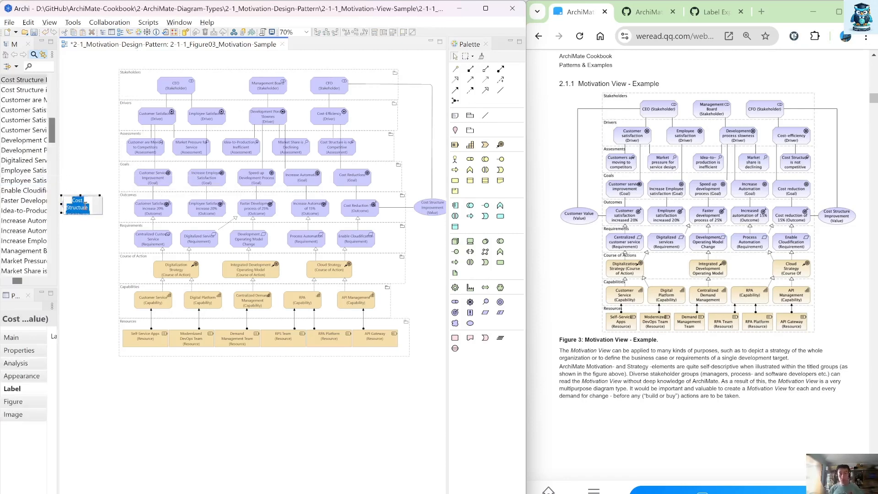
{"action": "type", "text": "Cusotmer"}
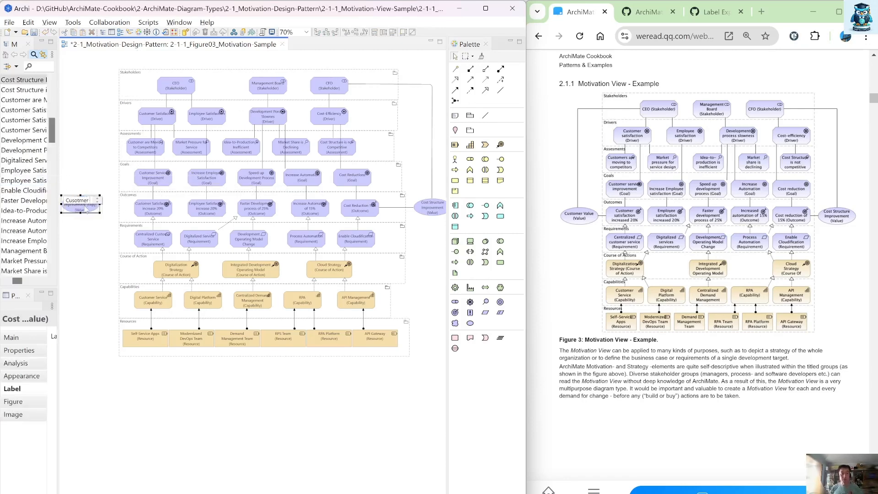
{"action": "key", "text": "BackSpace"}
{"action": "key", "text": "BackSpace"}
{"action": "key", "text": "BackSpace"}
{"action": "type", "text": "er"}
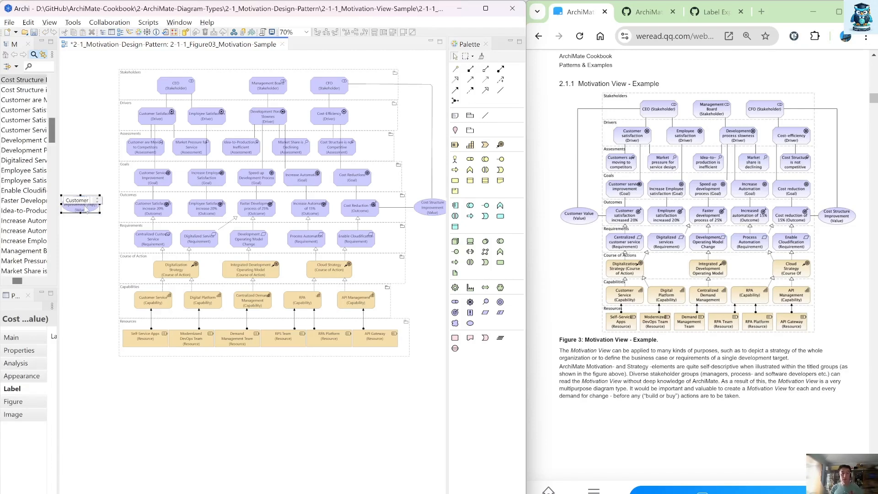